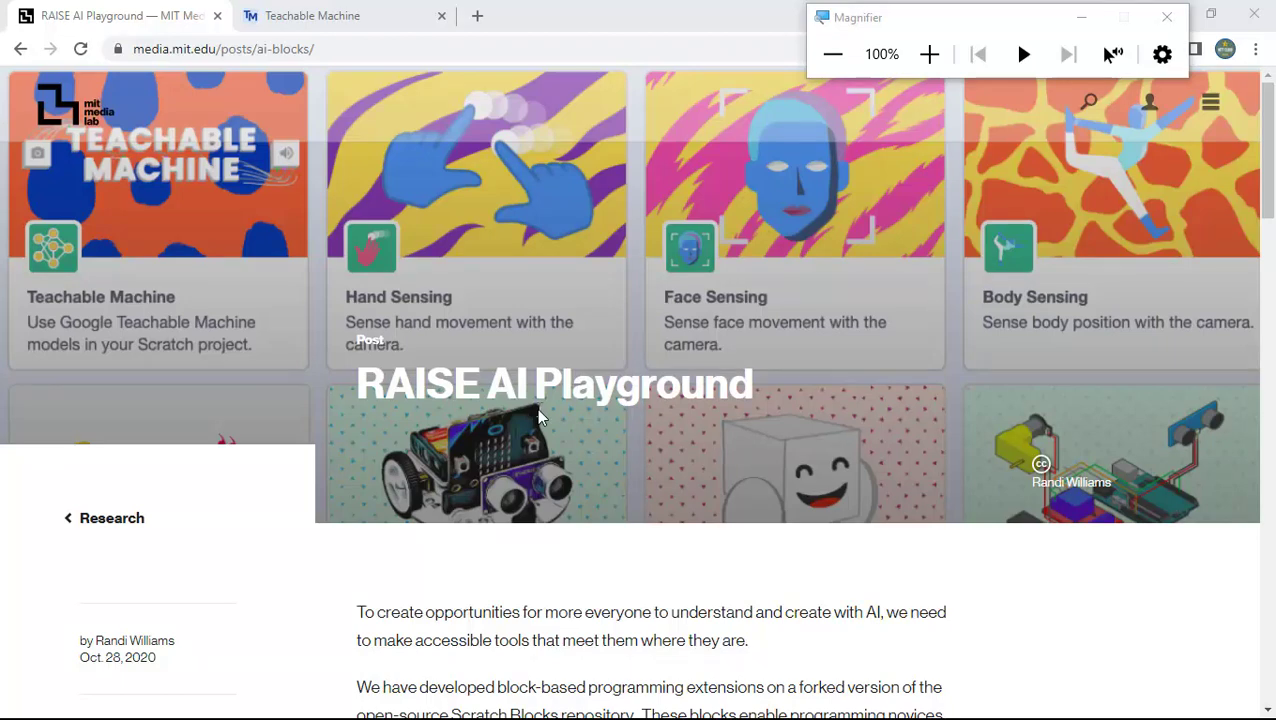
# Look over the RAISE AI Playground post and magnify the Scratch home page's header to 200%.
pyautogui.scroll(-4, 335, 400)
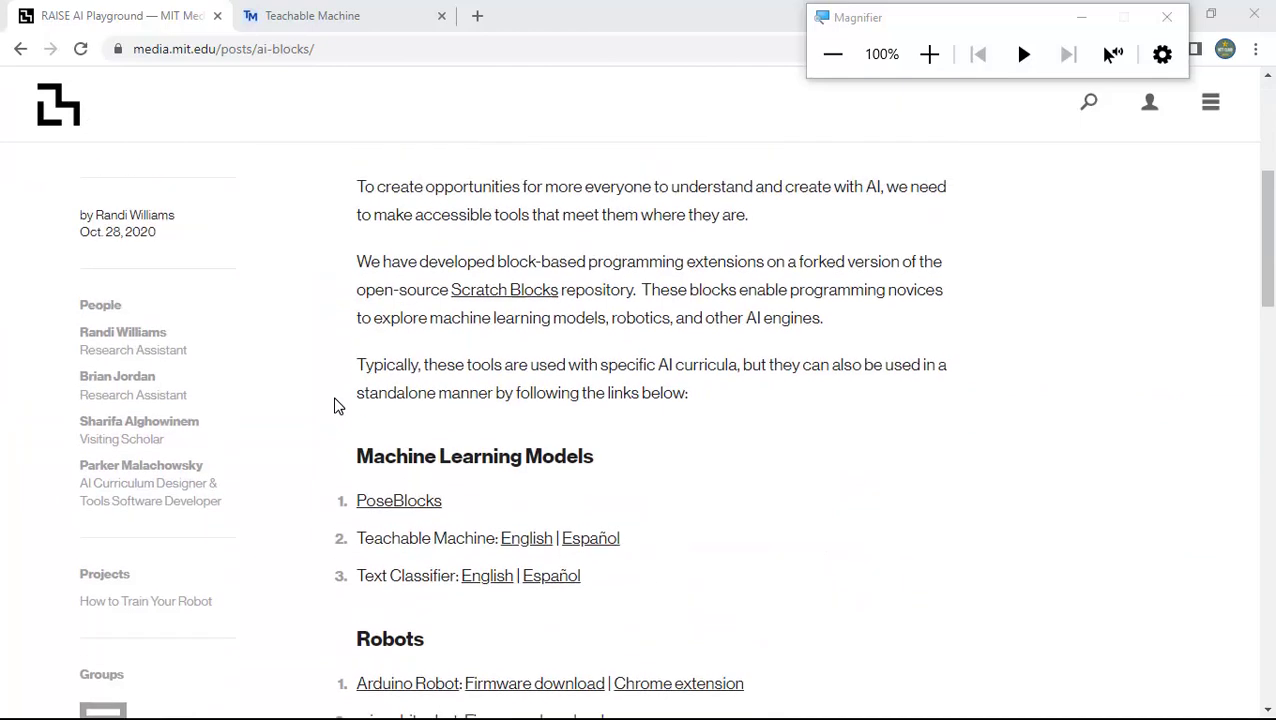
pyautogui.scroll(4, 336, 404)
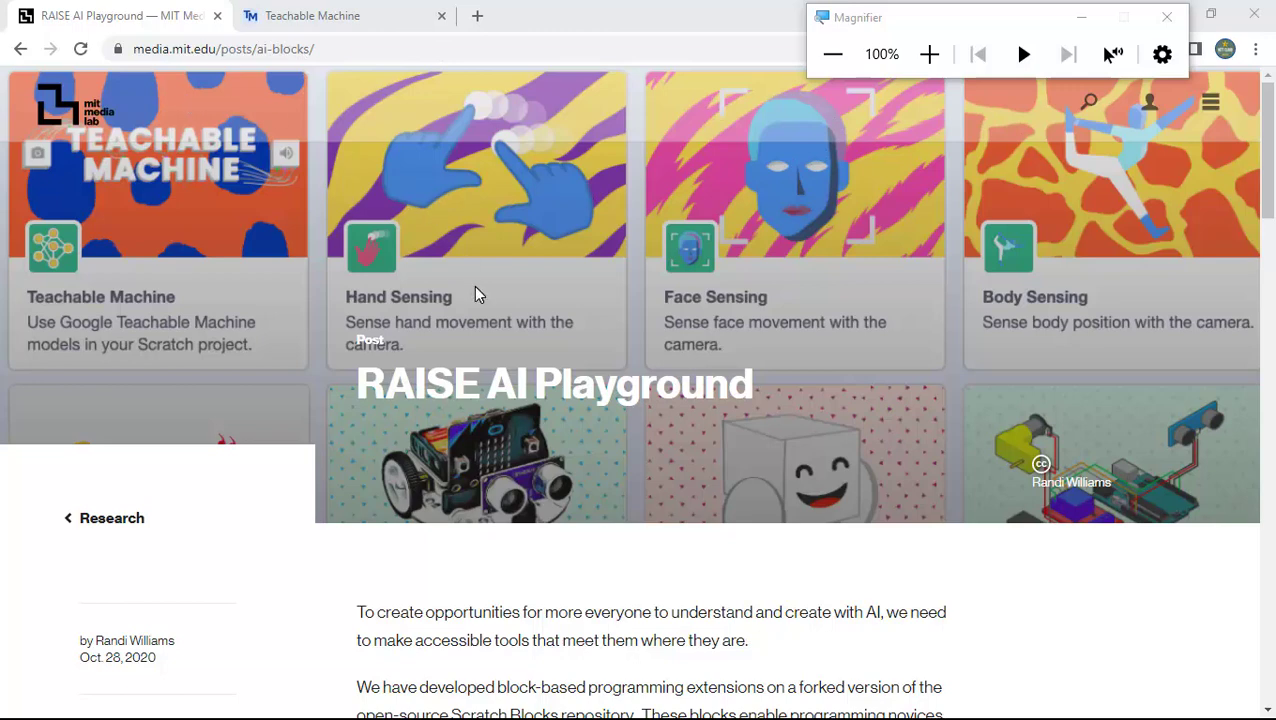
pyautogui.scroll(-4, 539, 402)
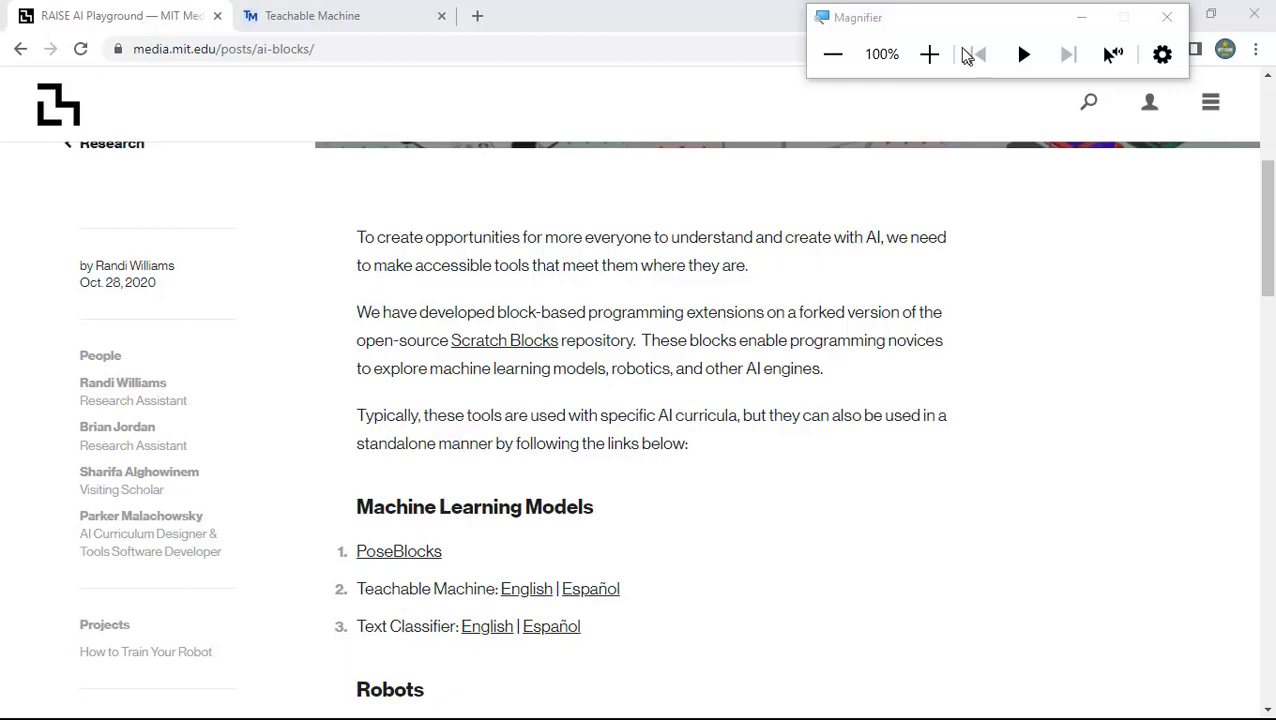
pyautogui.moveTo(920, 26); pyautogui.dragTo(1035, 138)
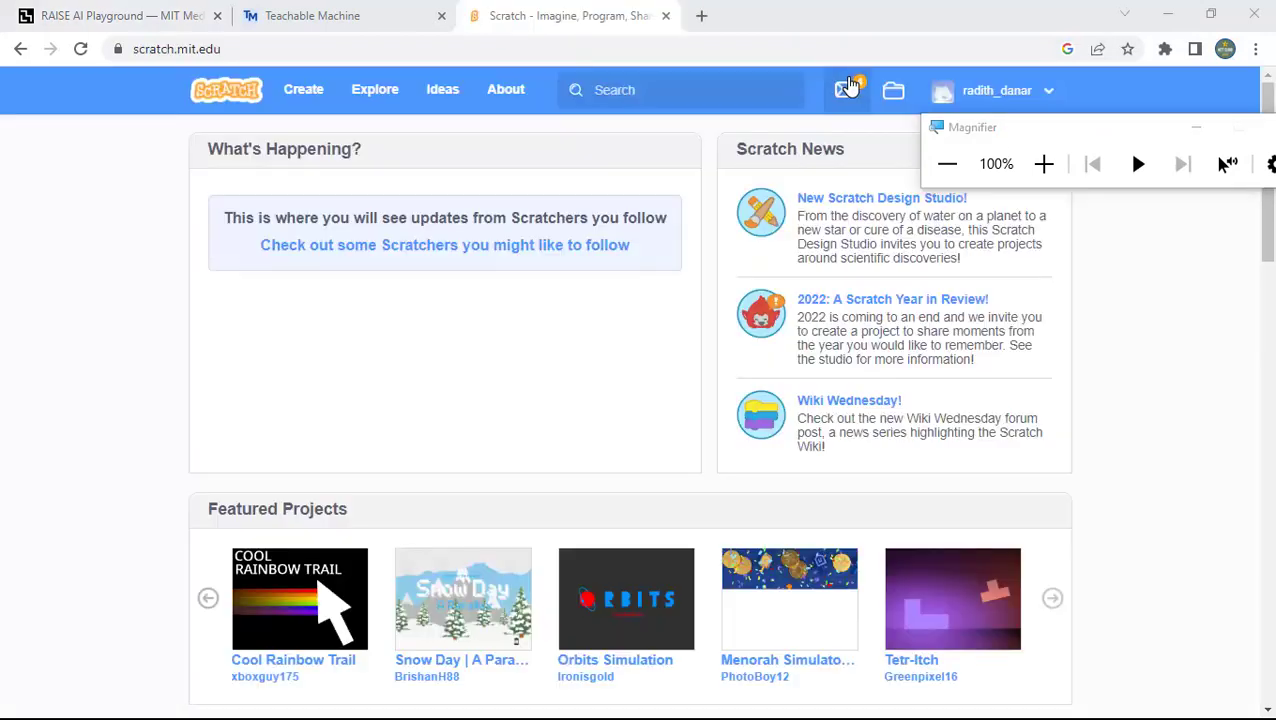
pyautogui.click(1043, 164)
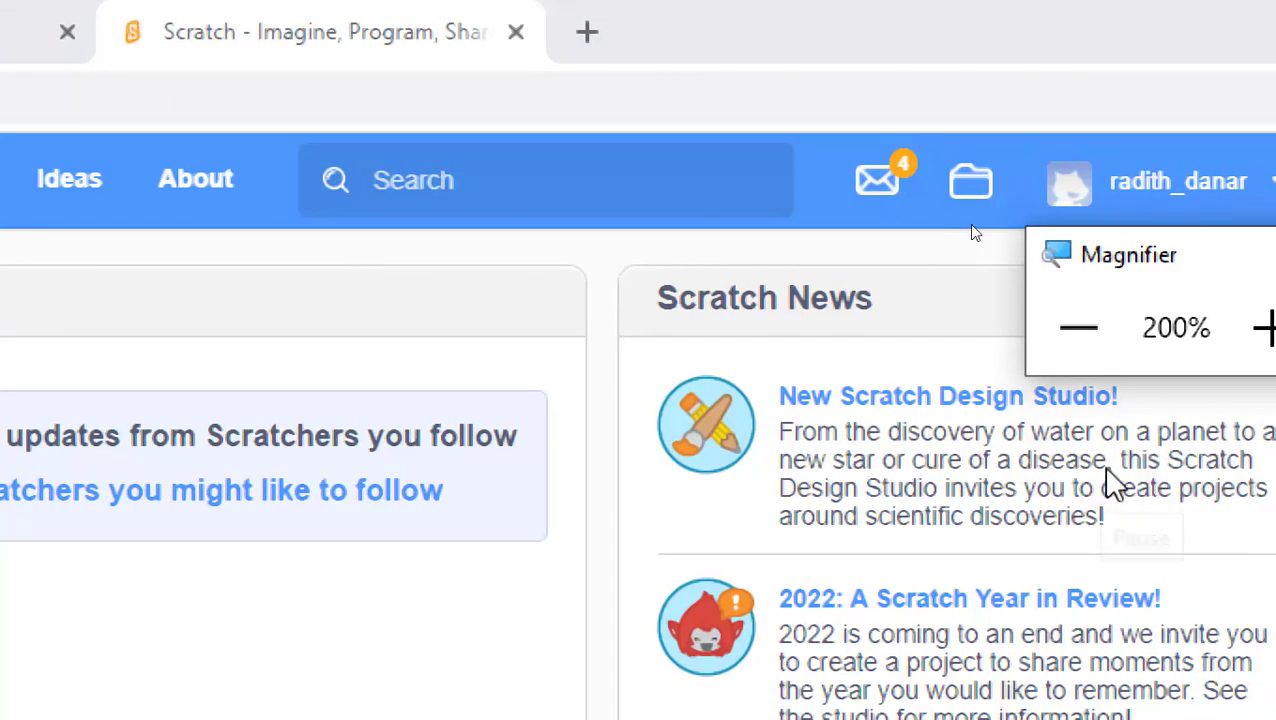
pyautogui.click(1150, 327)
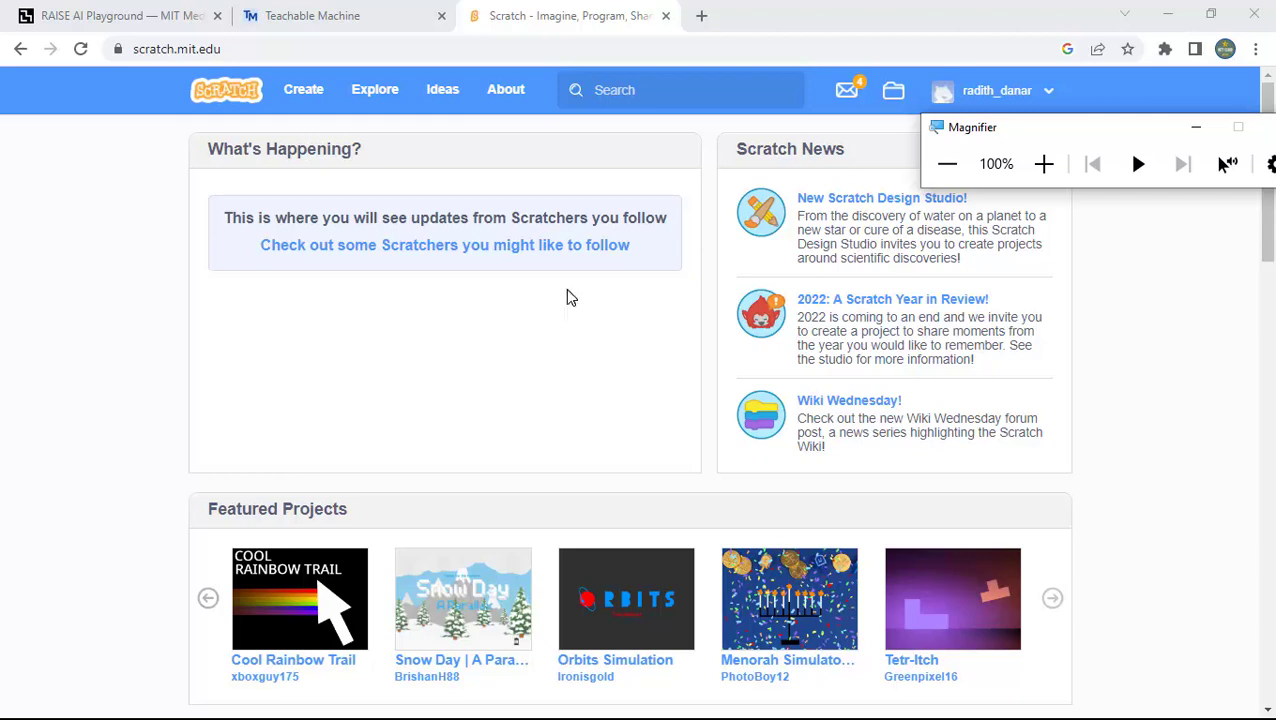
# Open the PoseBlocks editor from the Machine Learning Models links in the RAISE AI Playground post.
pyautogui.click(160, 17)
pyautogui.scroll(-2, 330, 400)
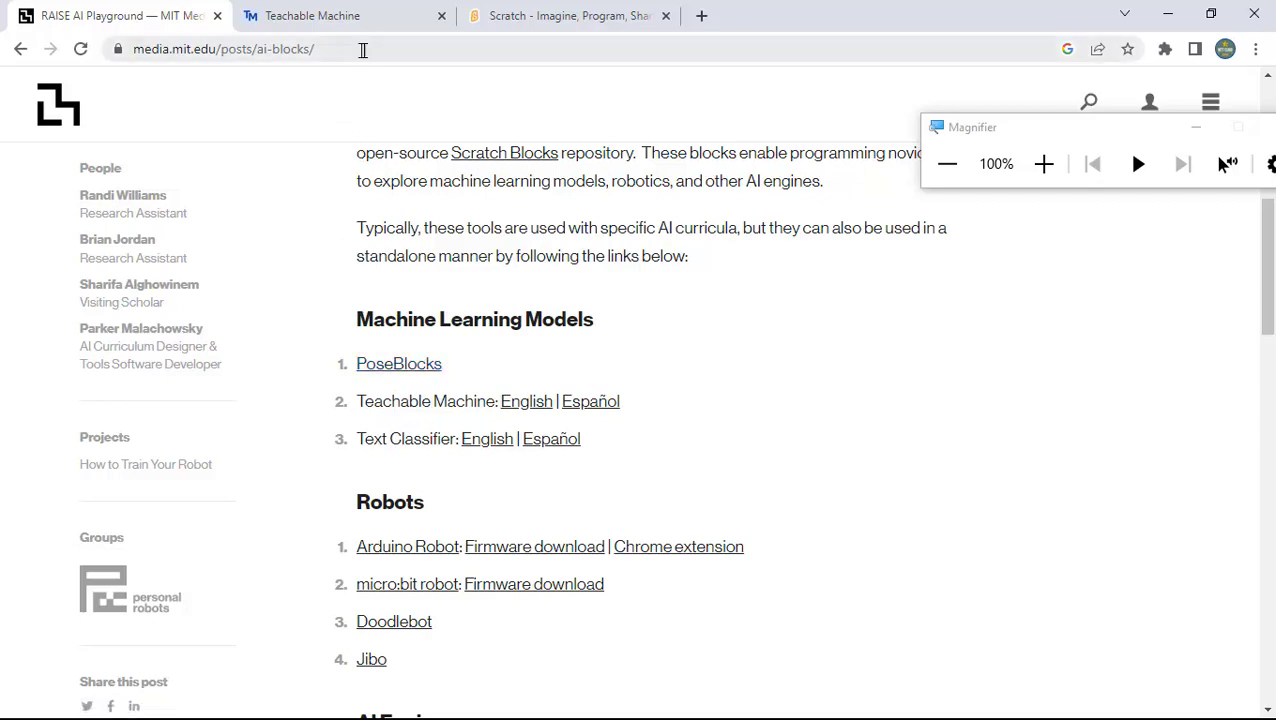
pyautogui.click(1044, 164)
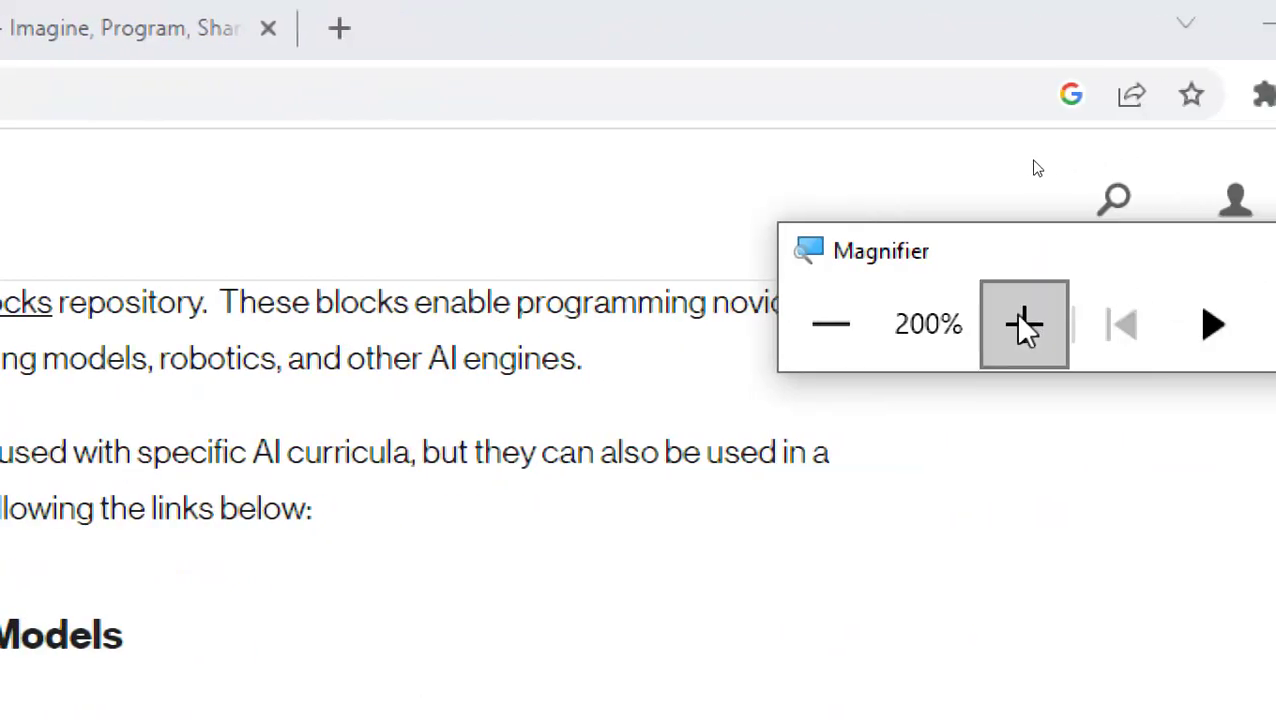
pyautogui.click(831, 327)
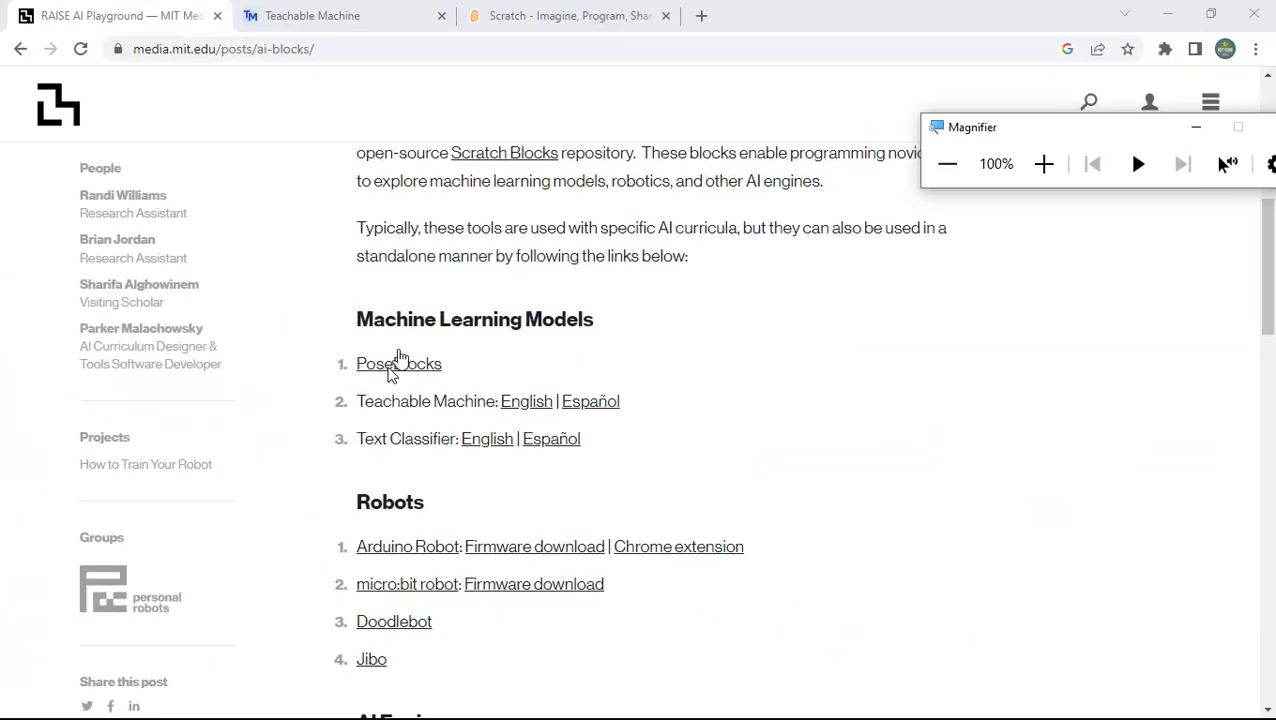
pyautogui.scroll(3, 449, 226)
pyautogui.scroll(3, 449, 226)
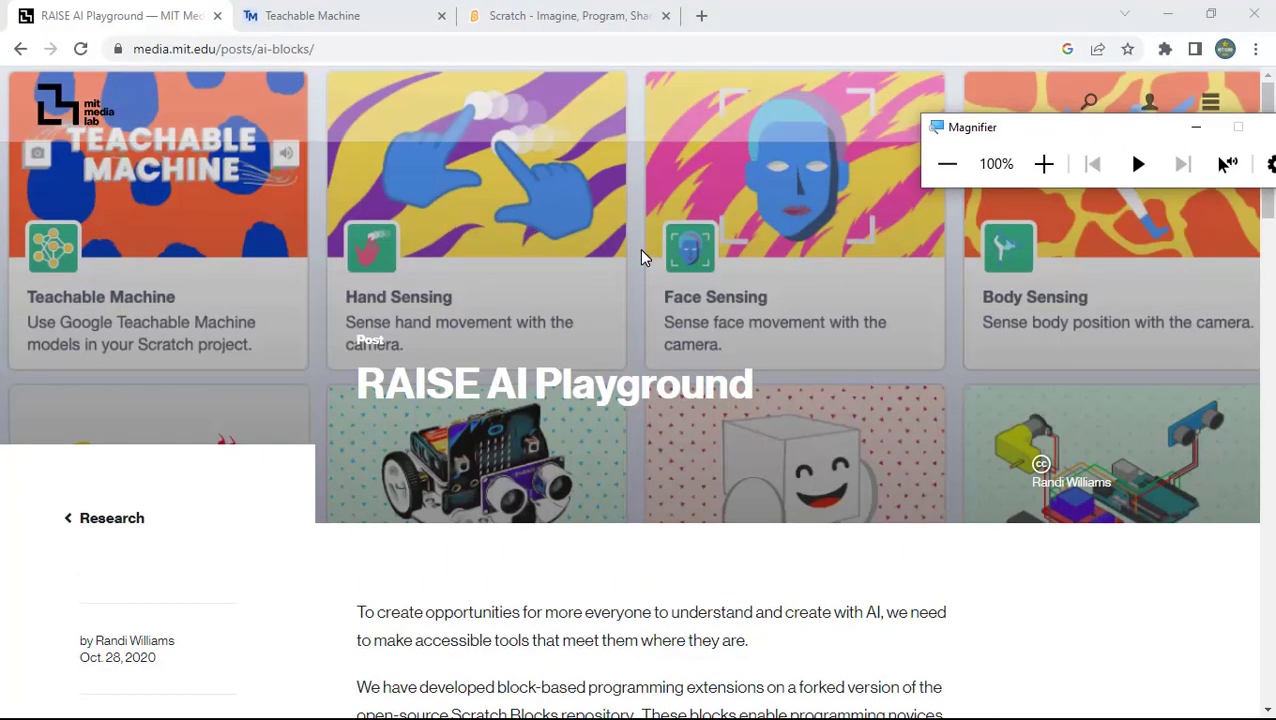
pyautogui.scroll(-5, 518, 484)
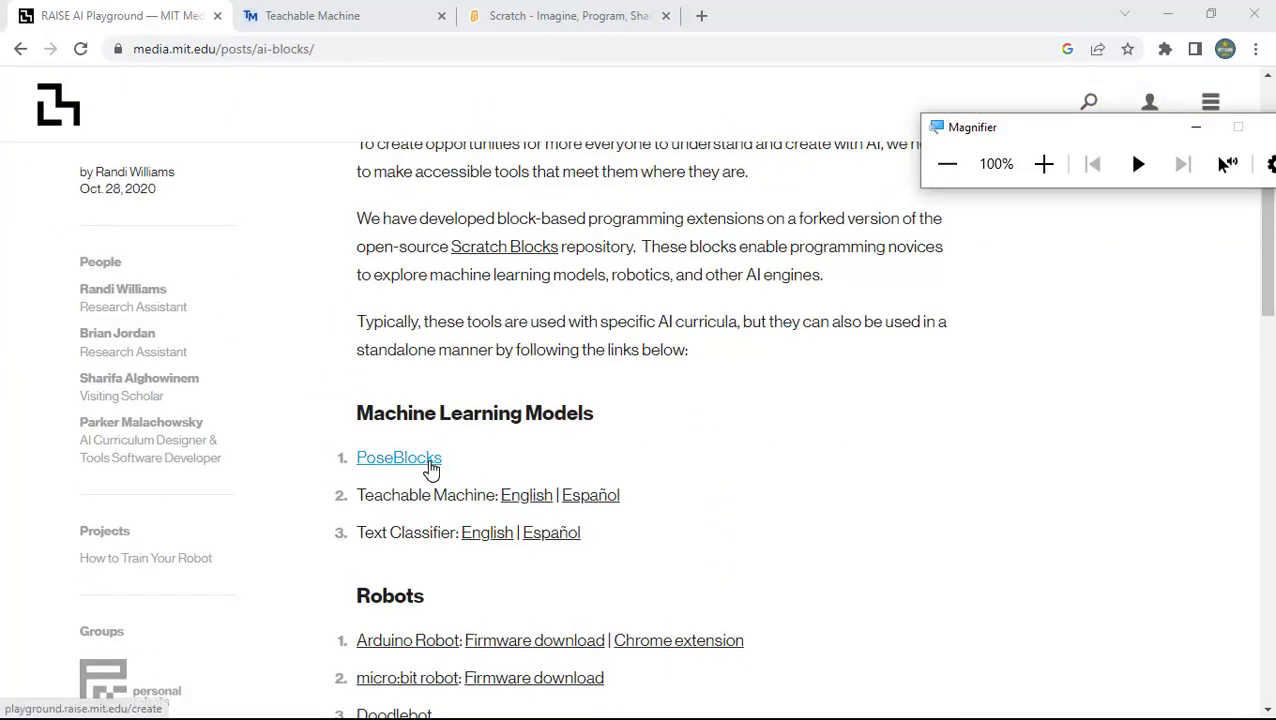
pyautogui.click(430, 462)
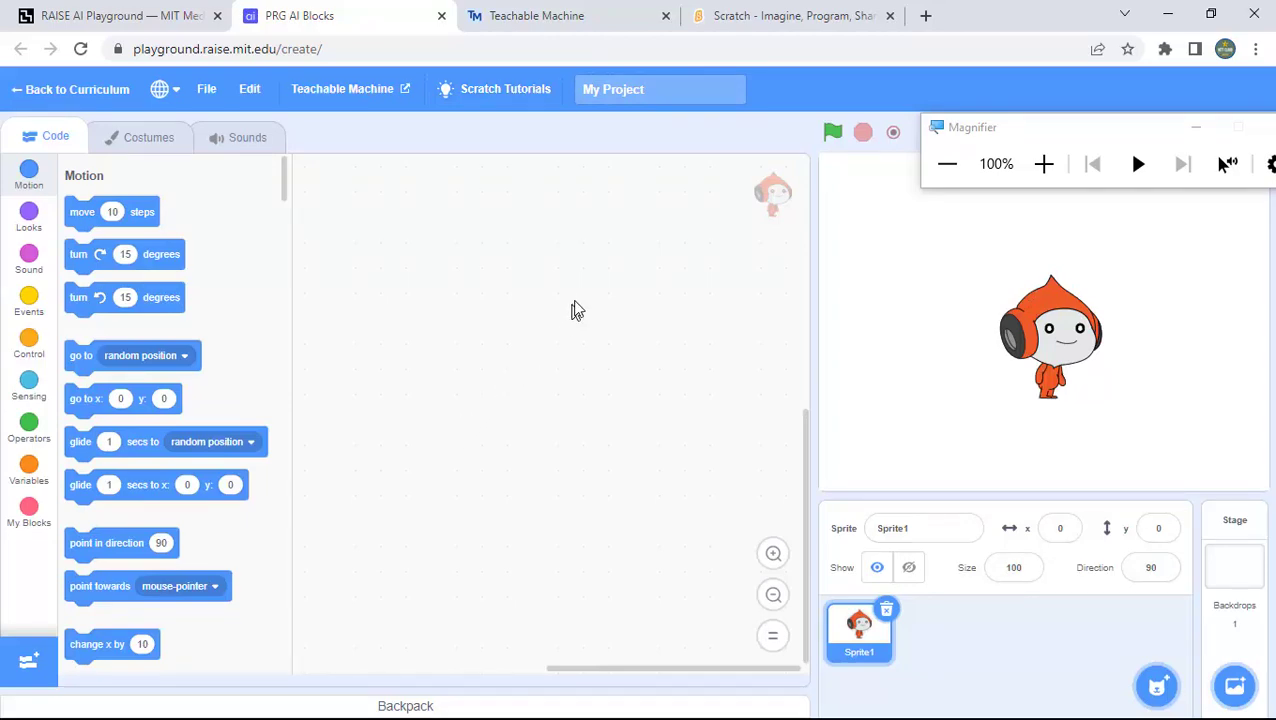
# Create a new Scratch project from the account's My Stuff page on the Scratch site.
pyautogui.click(740, 17)
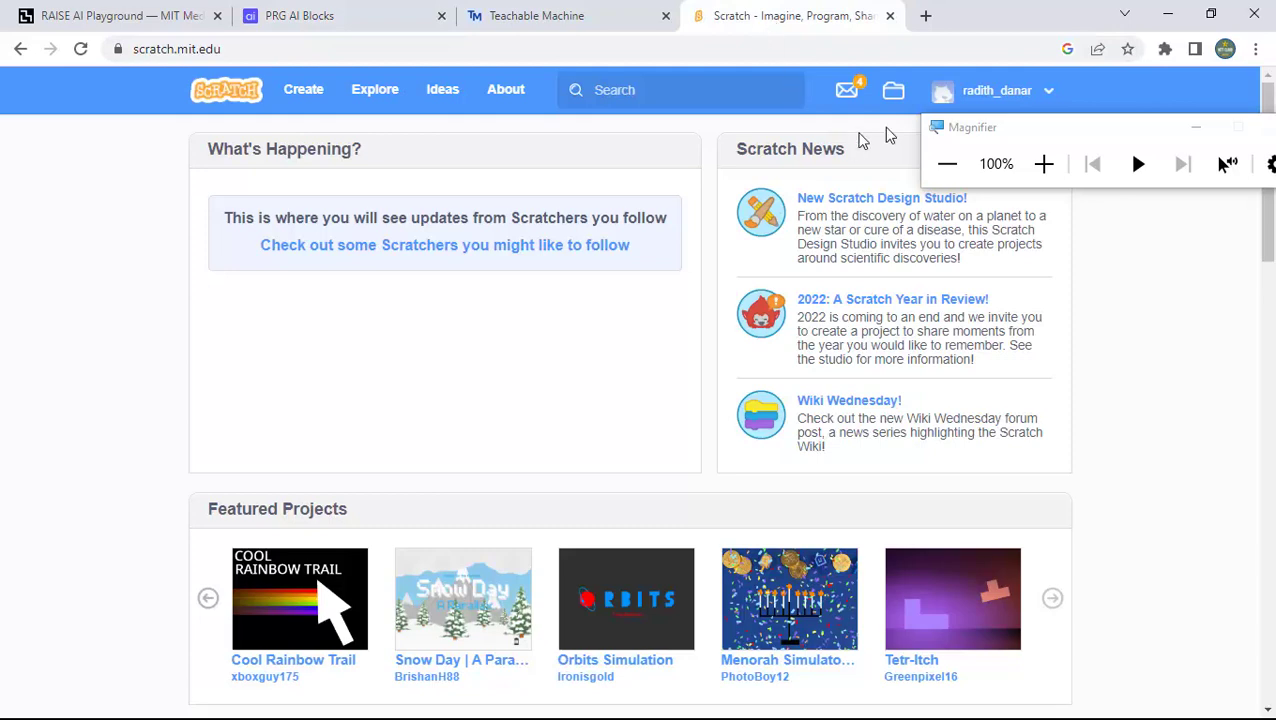
pyautogui.click(893, 91)
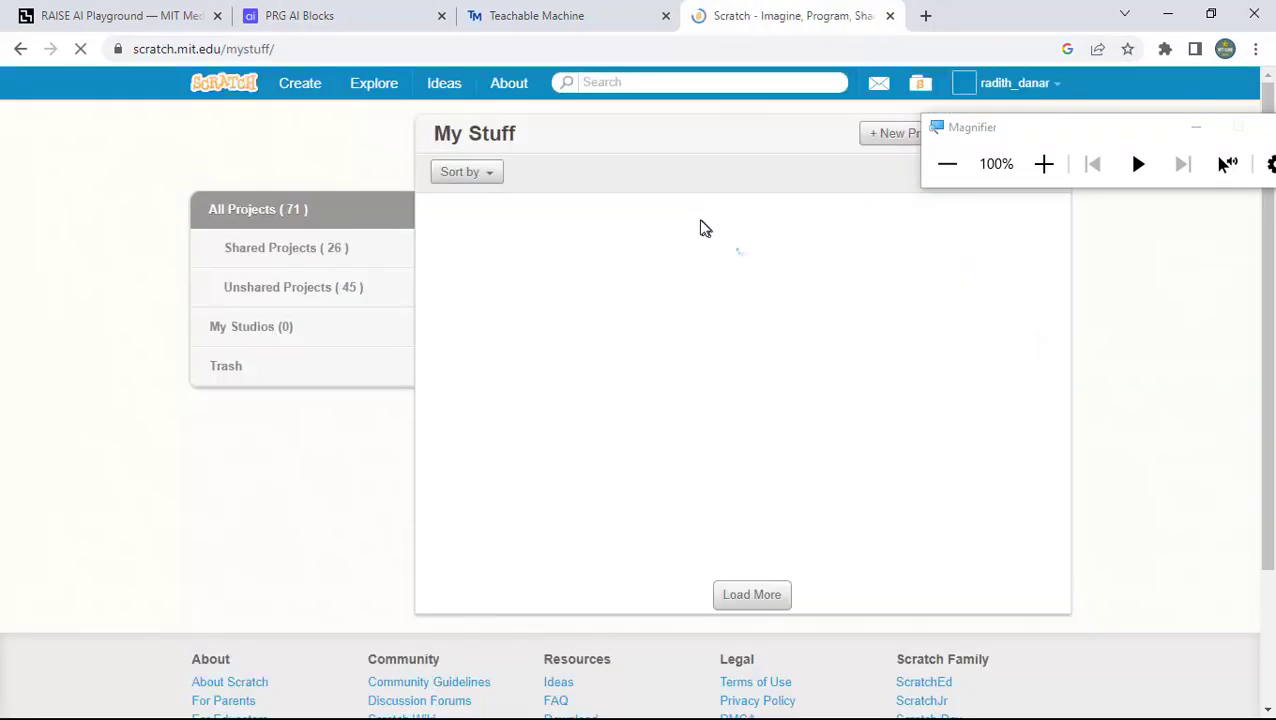
pyautogui.click(889, 143)
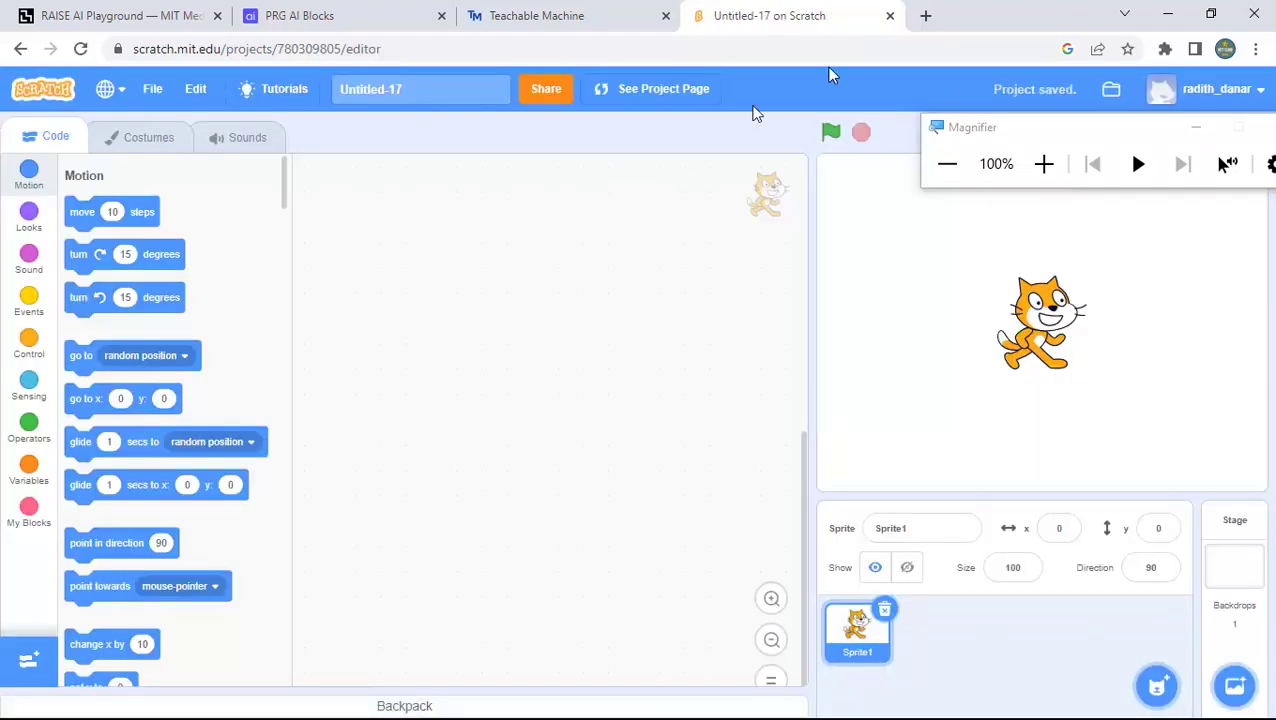
# Compare the PRG AI Blocks editor with the new Scratch project's editor and close the Scratch project.
pyautogui.click(347, 20)
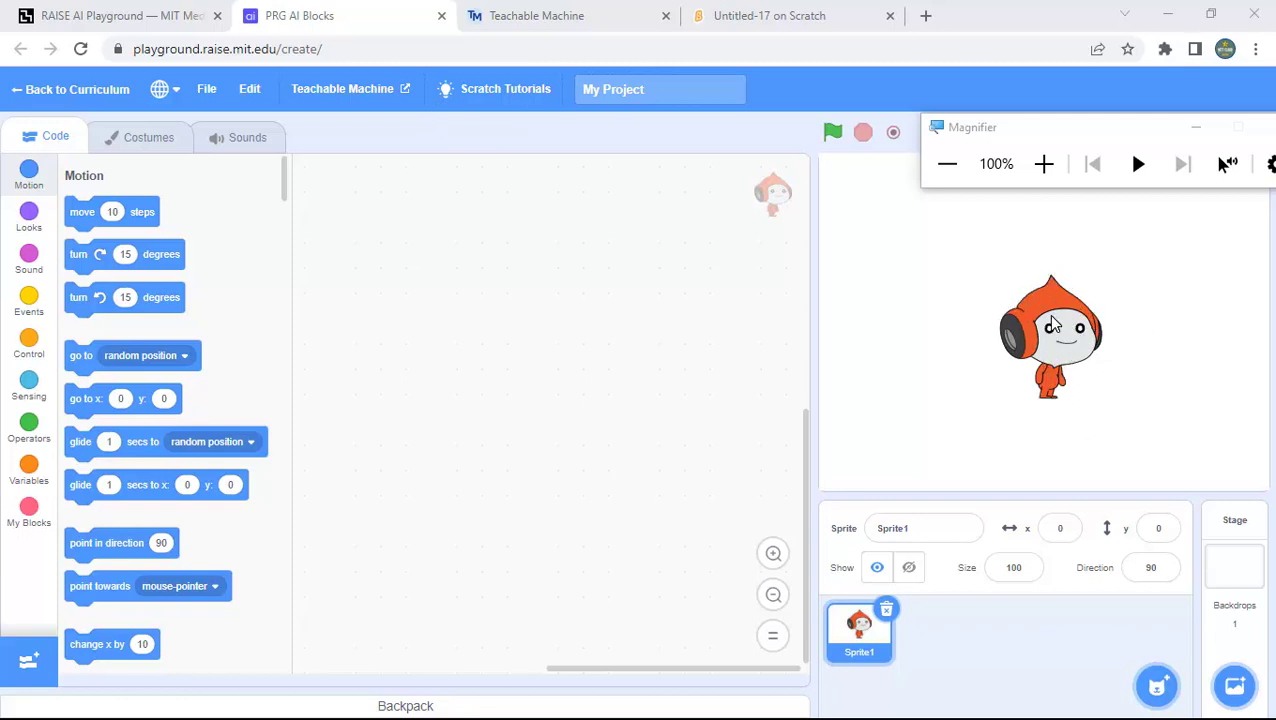
pyautogui.click(781, 10)
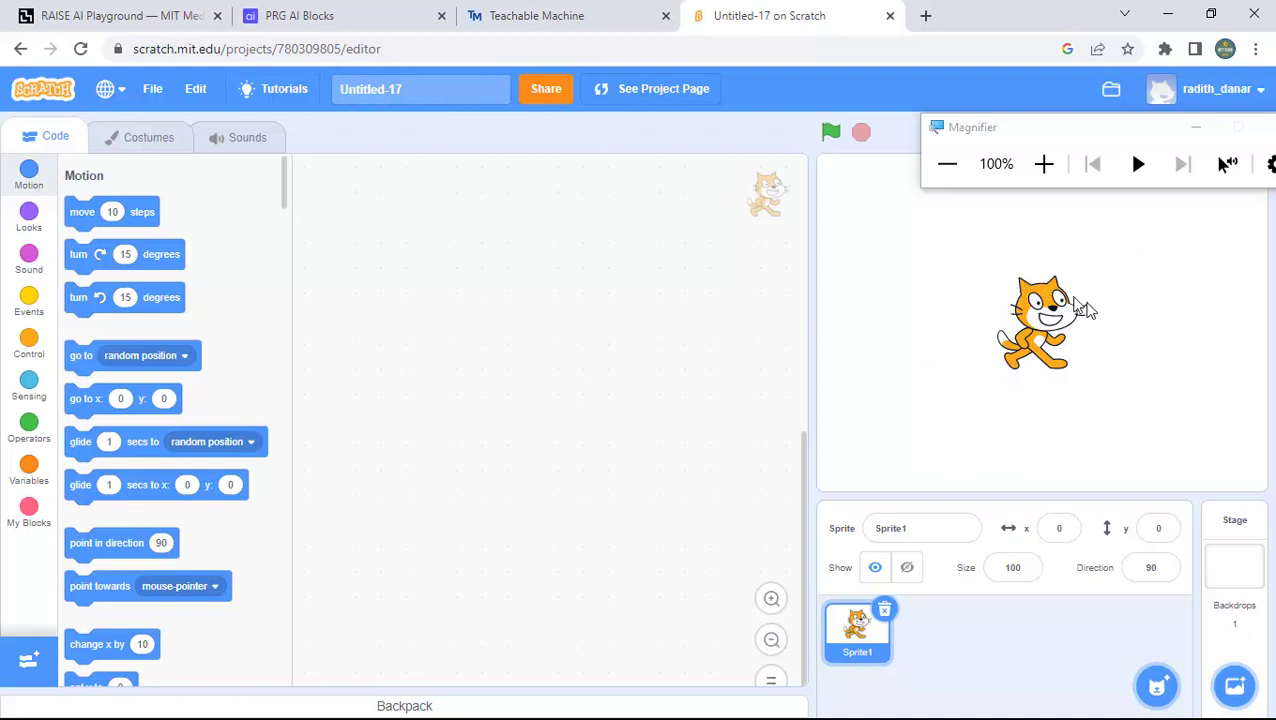
pyautogui.click(337, 12)
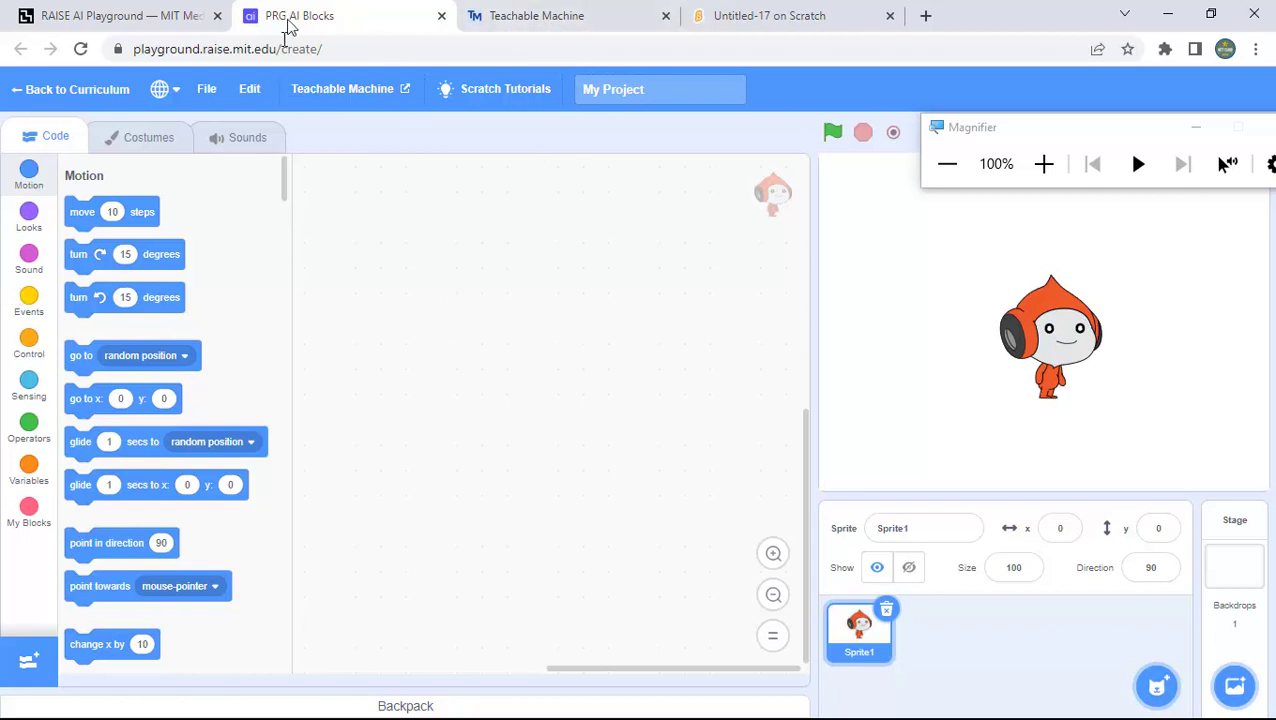
pyautogui.click(773, 12)
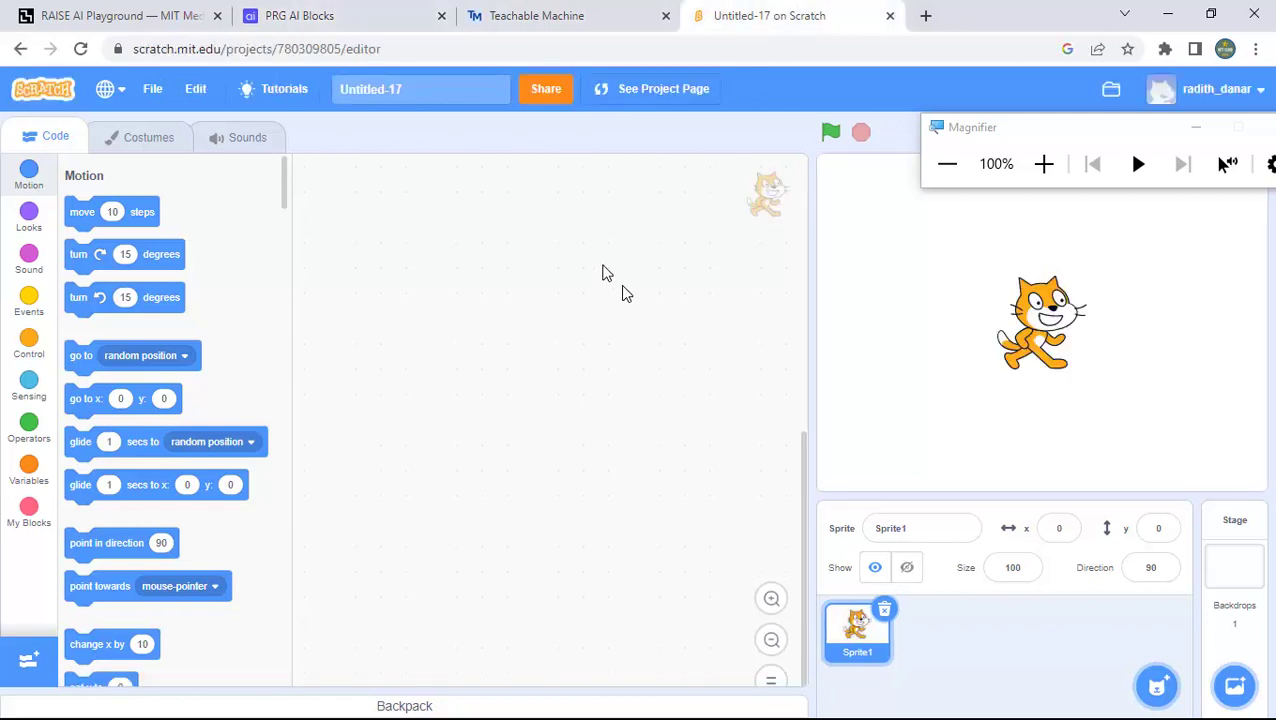
pyautogui.click(305, 14)
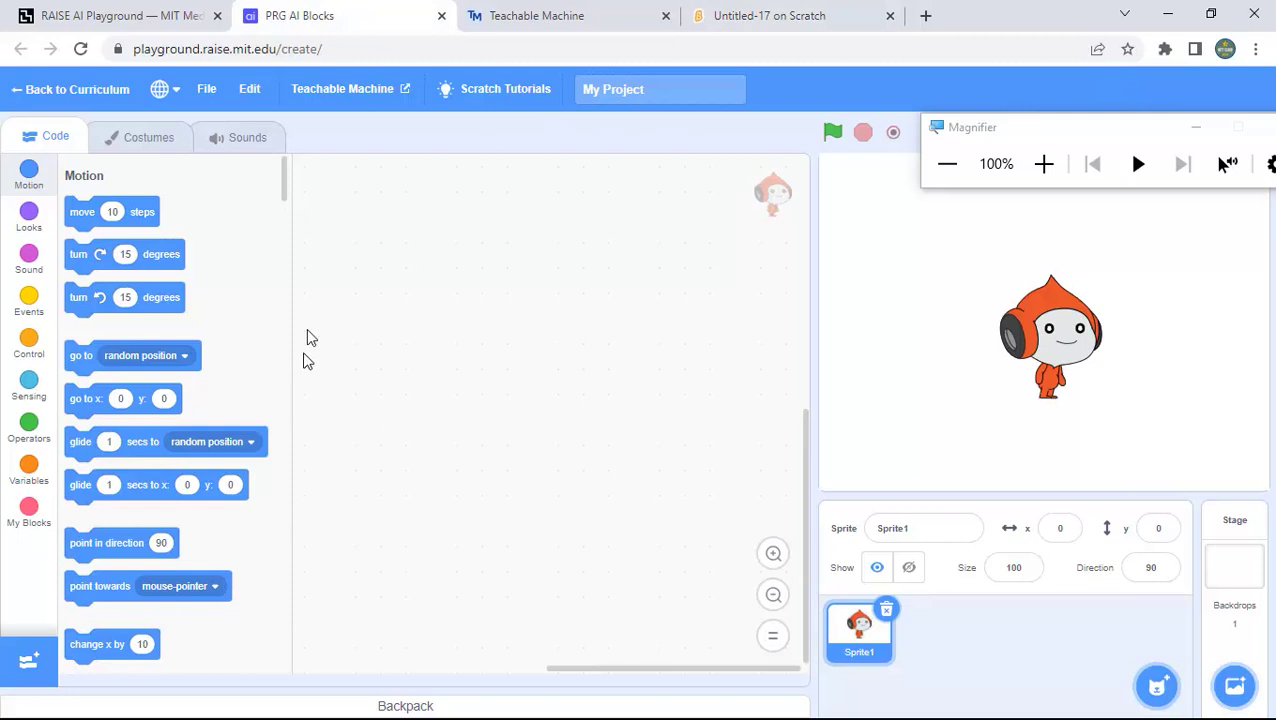
pyautogui.click(840, 15)
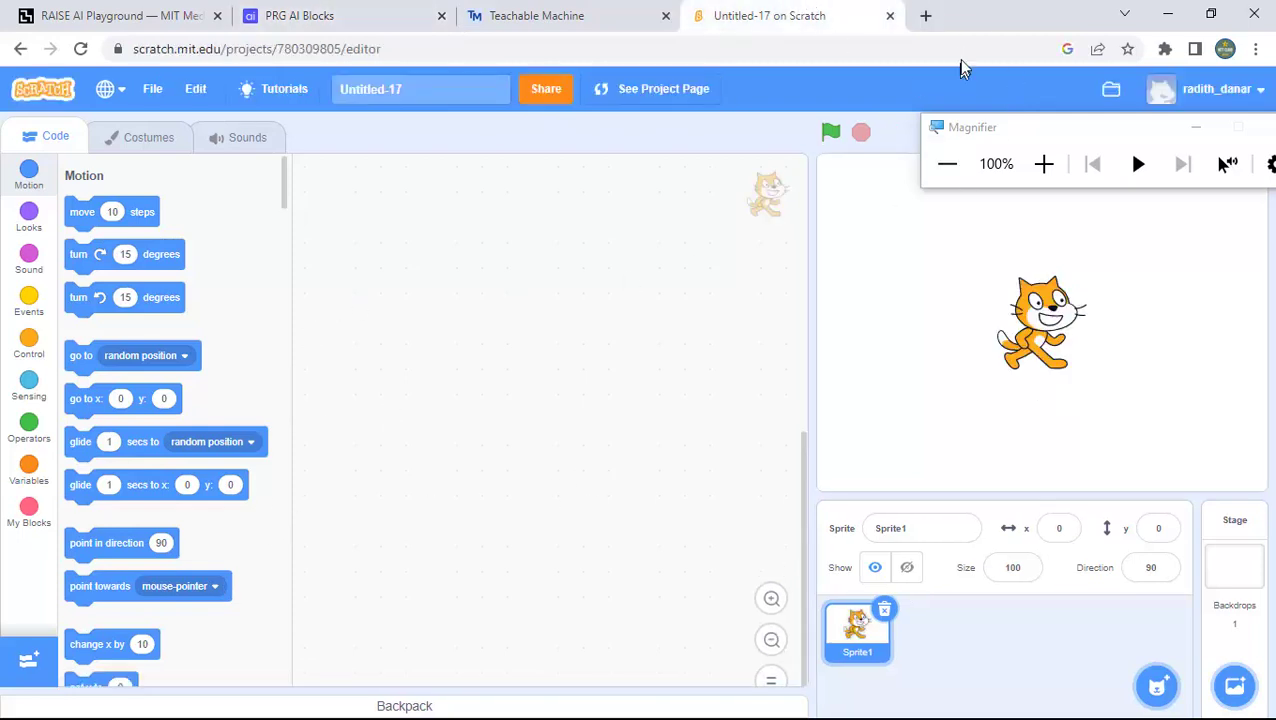
pyautogui.click(890, 20)
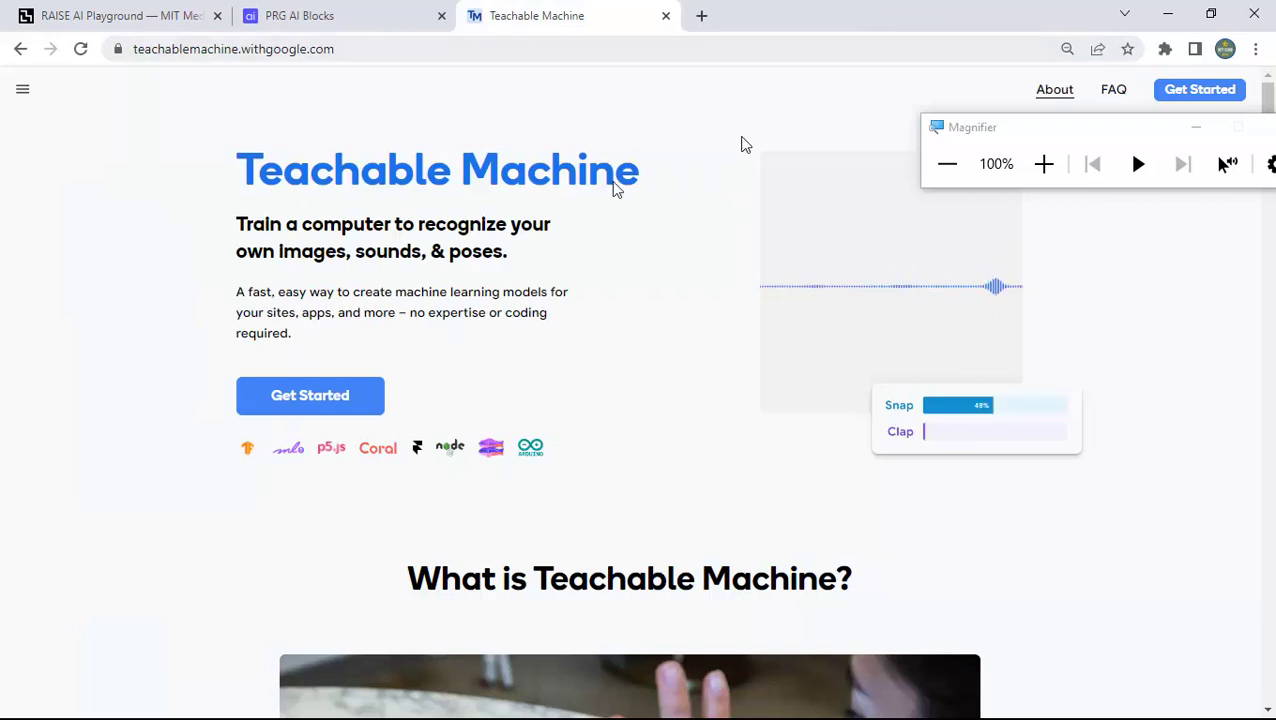
# Return to the PRG AI Blocks editor and add the Teachable Machine extension to the project.
pyautogui.hotkey('ctrl', 'shift', 'Tab')
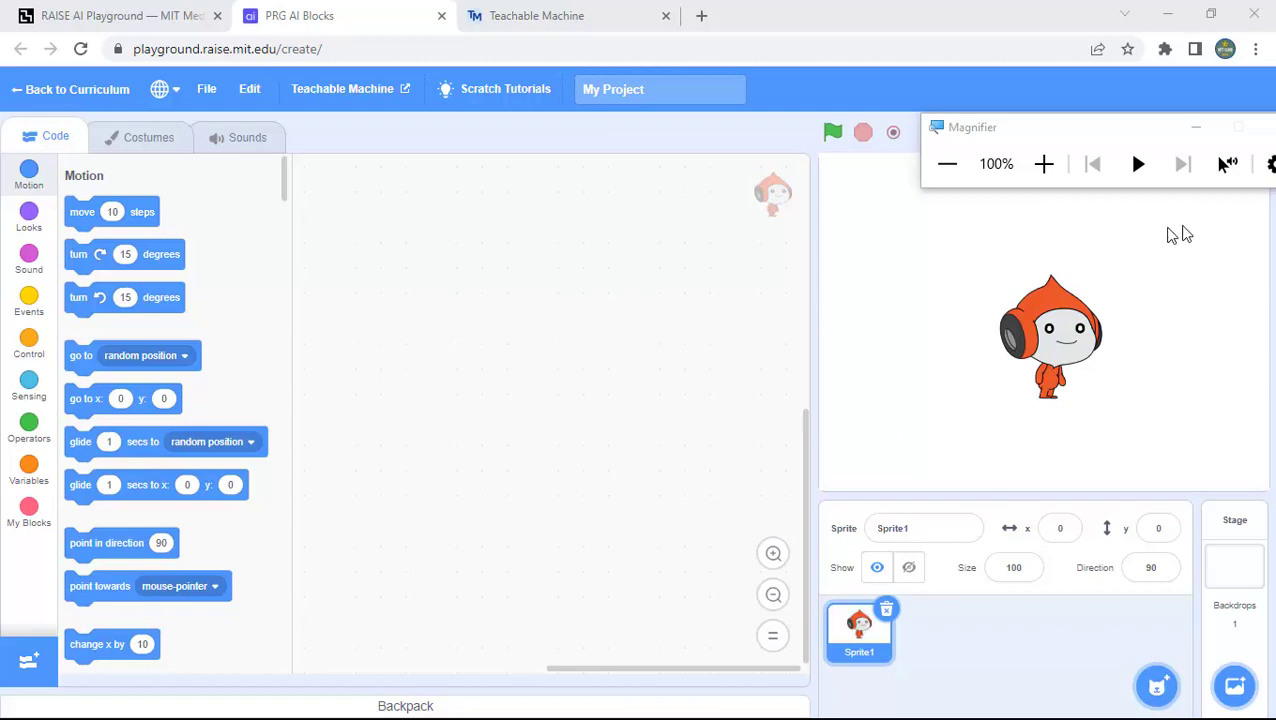
pyautogui.click(1044, 164)
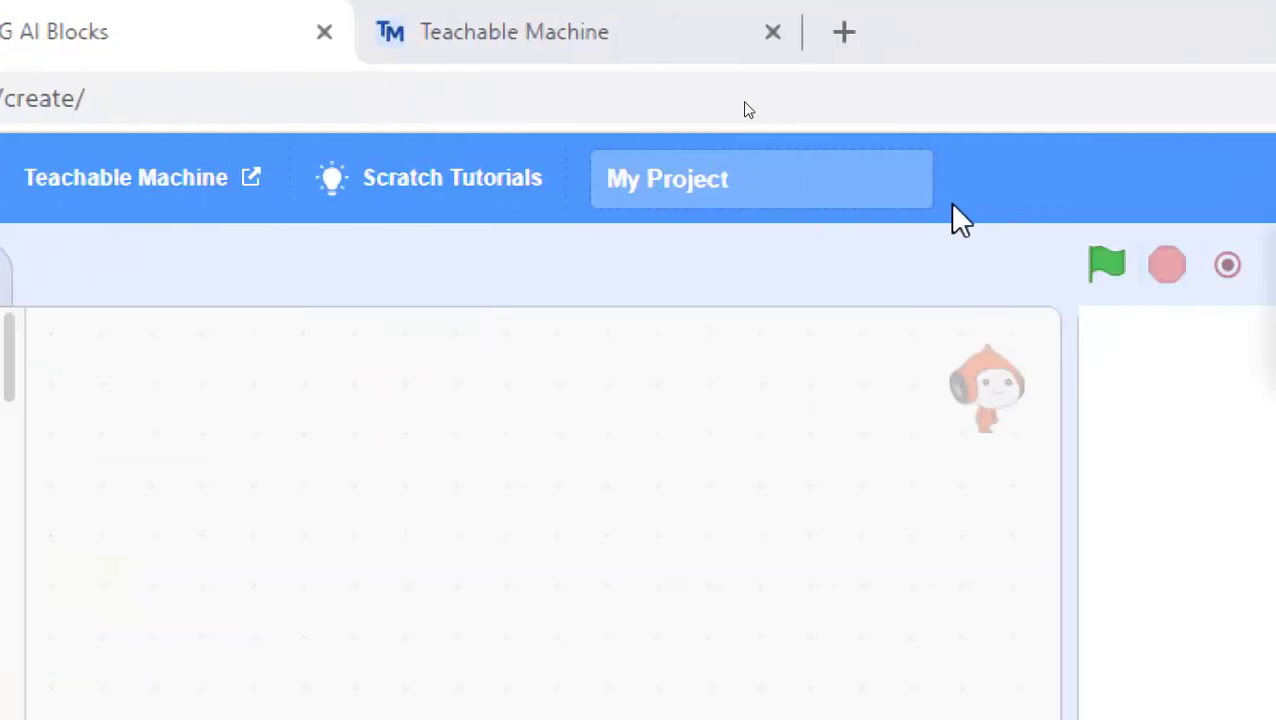
pyautogui.click(700, 345)
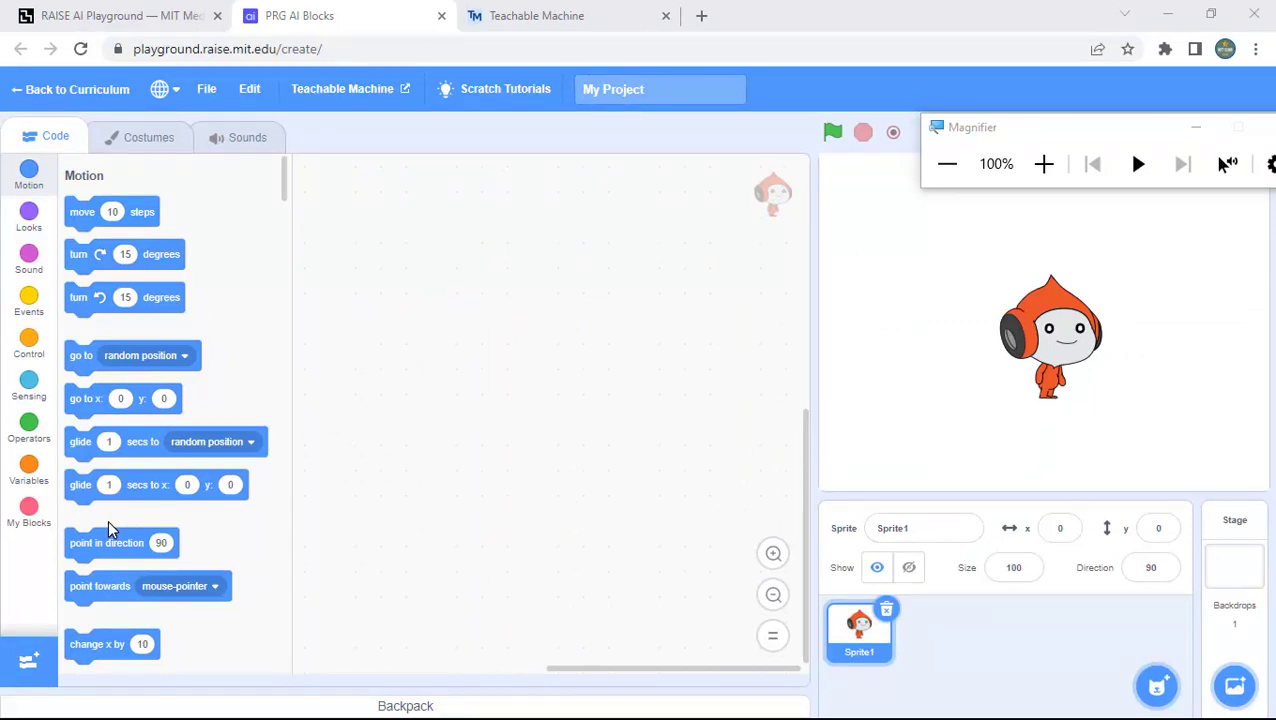
pyautogui.click(109, 522)
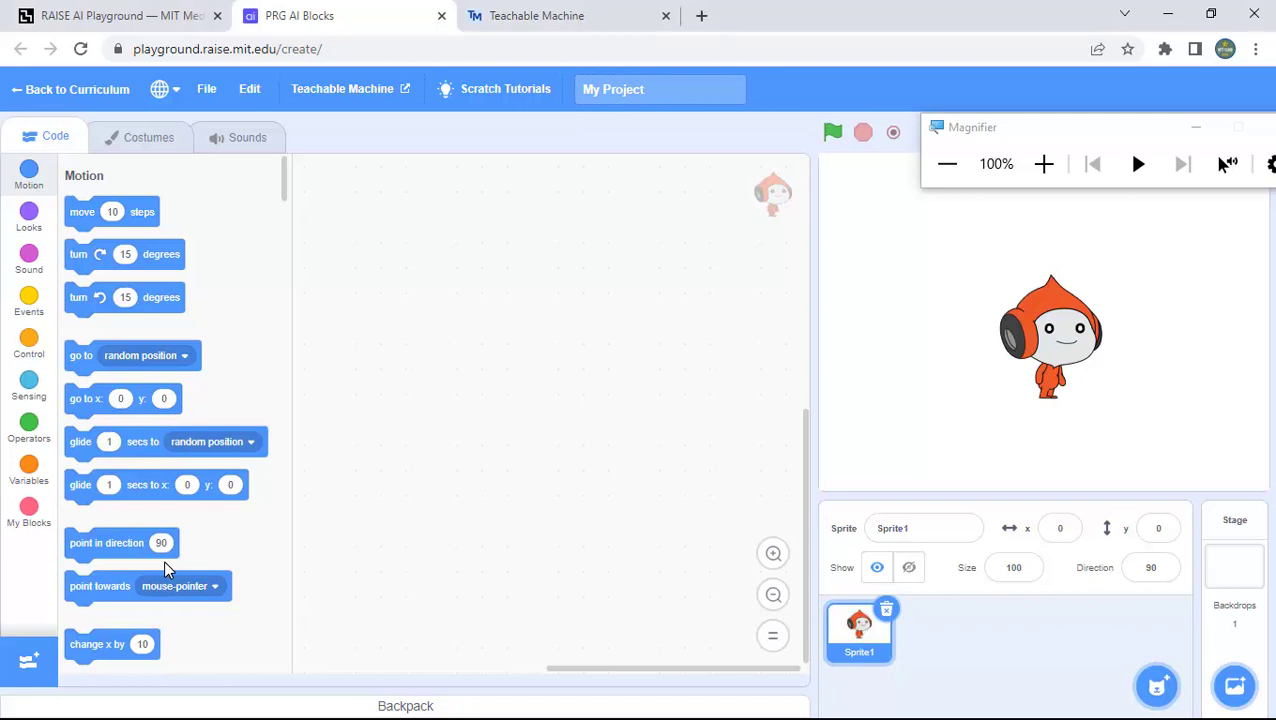
pyautogui.click(30, 664)
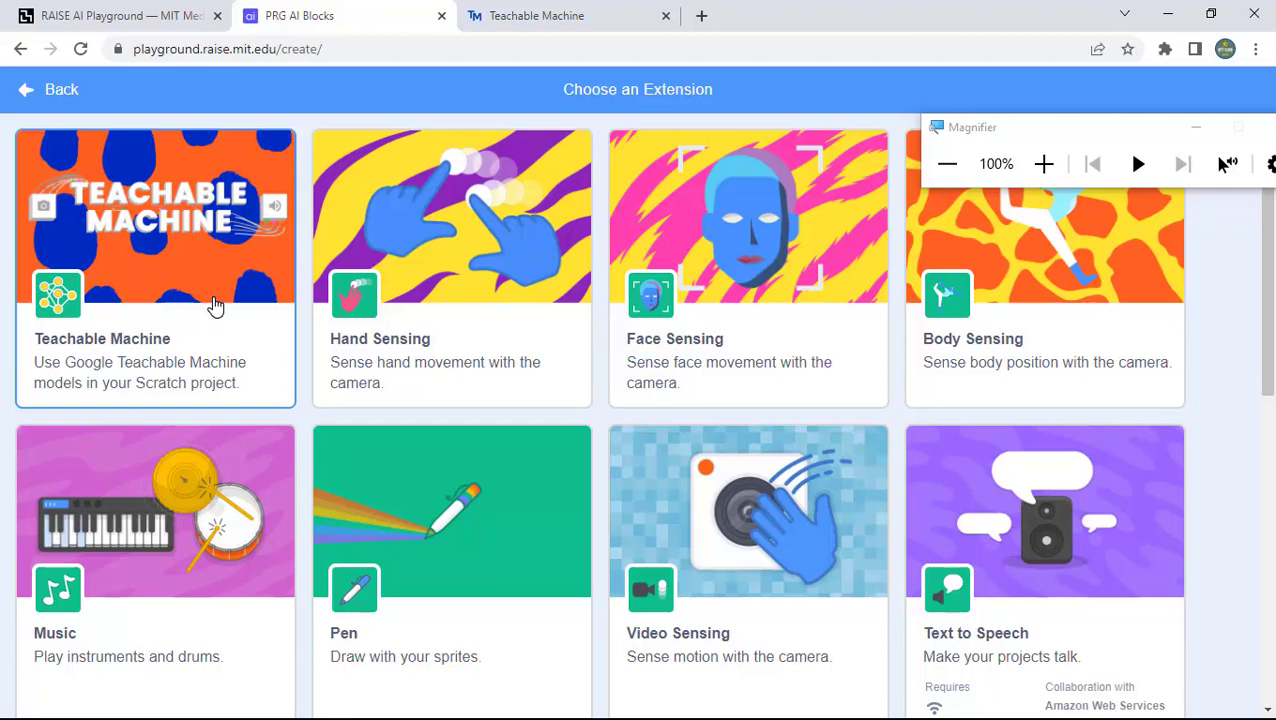
pyautogui.click(185, 268)
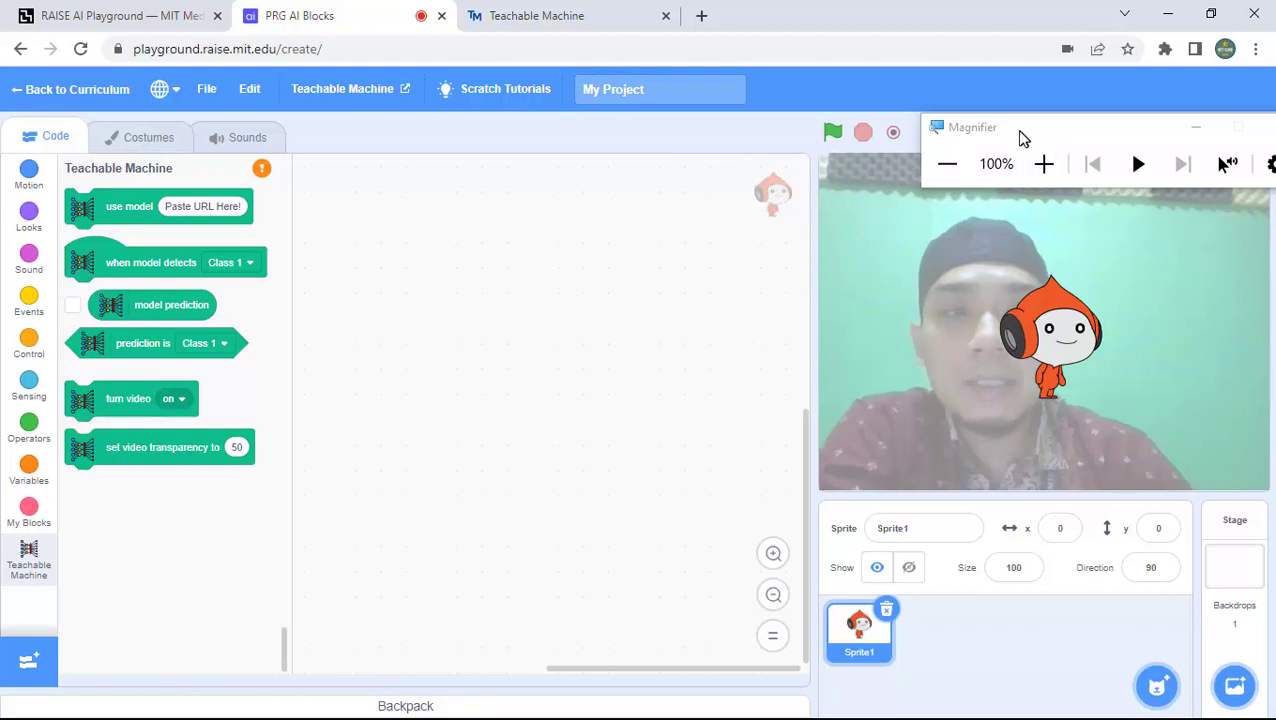
# Move the Magnifier window clear of the stage and display the Teachable Machine blocks.
pyautogui.moveTo(1020, 134); pyautogui.dragTo(1071, 22)
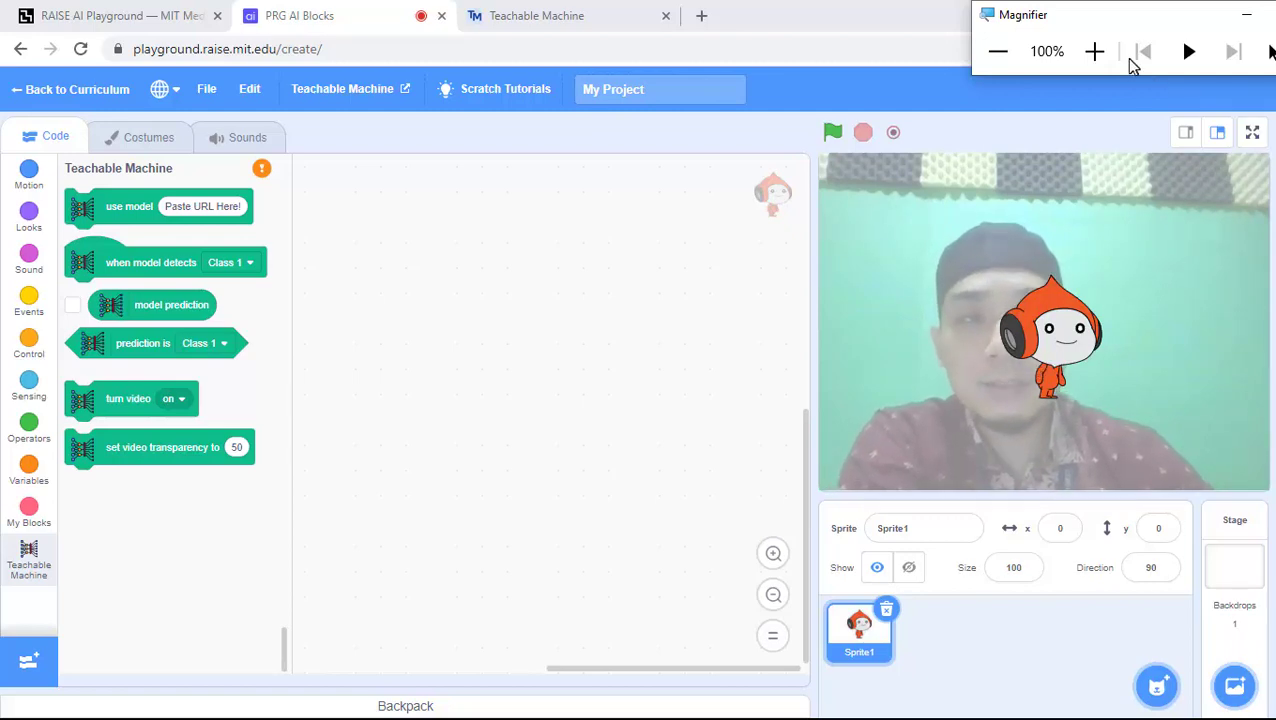
pyautogui.click(1104, 61)
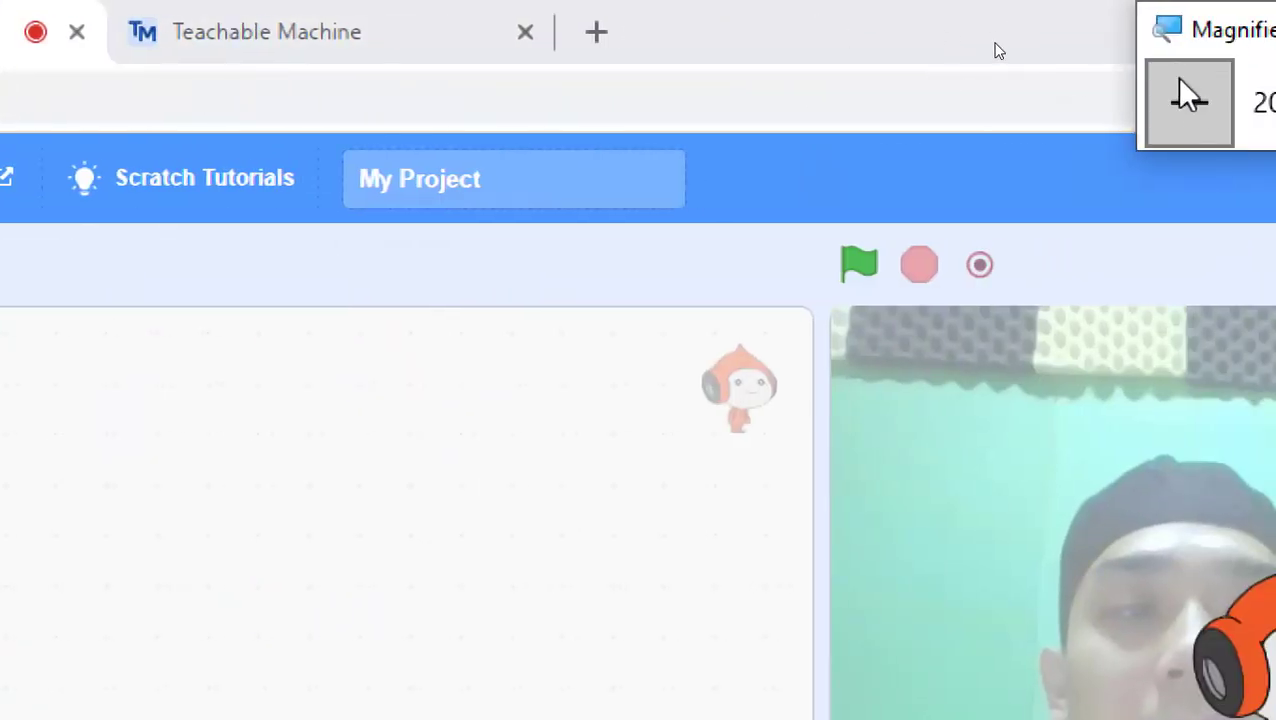
pyautogui.click(1188, 100)
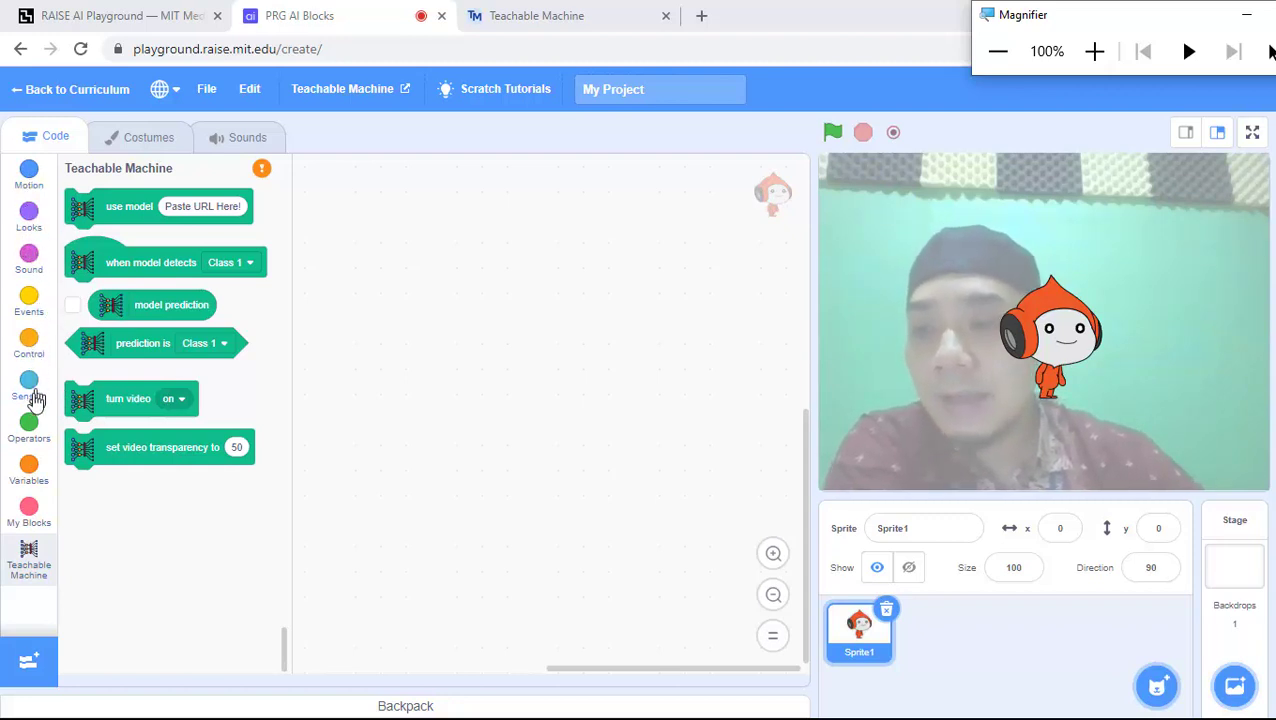
pyautogui.click(28, 562)
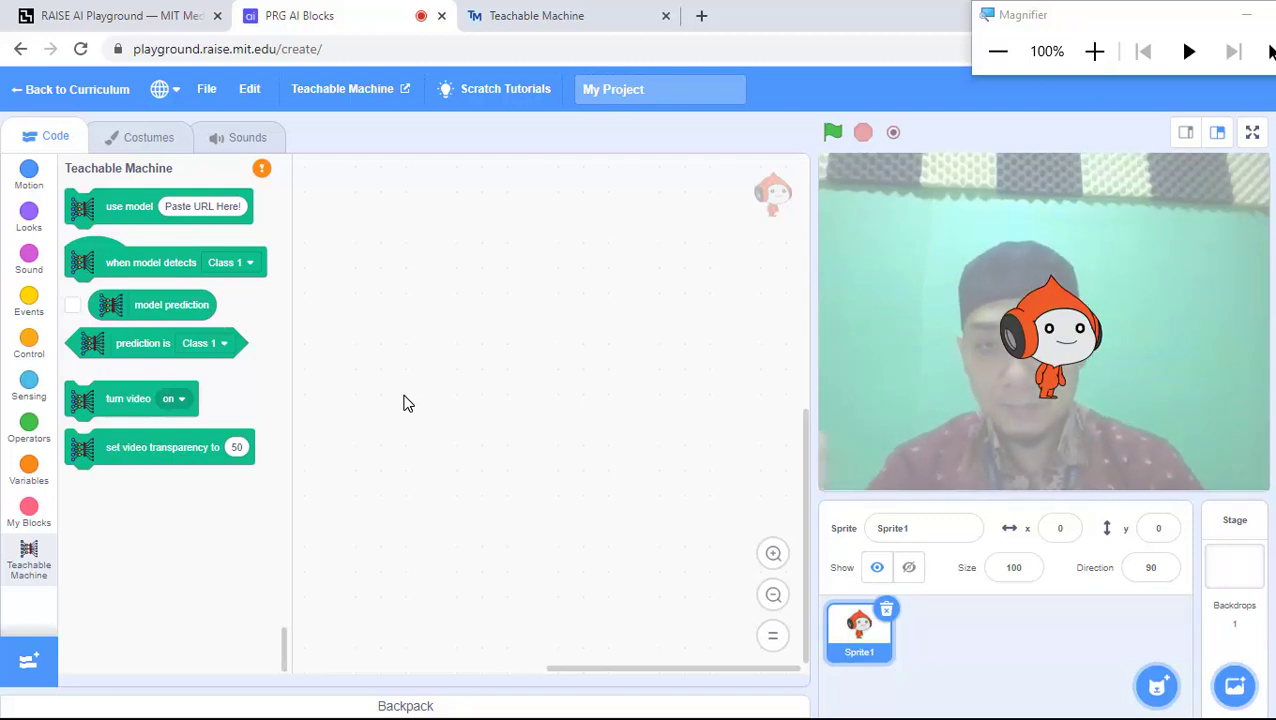
# Switch to the Teachable Machine website and magnify its home page to 200% before restoring 100%.
pyautogui.click(550, 15)
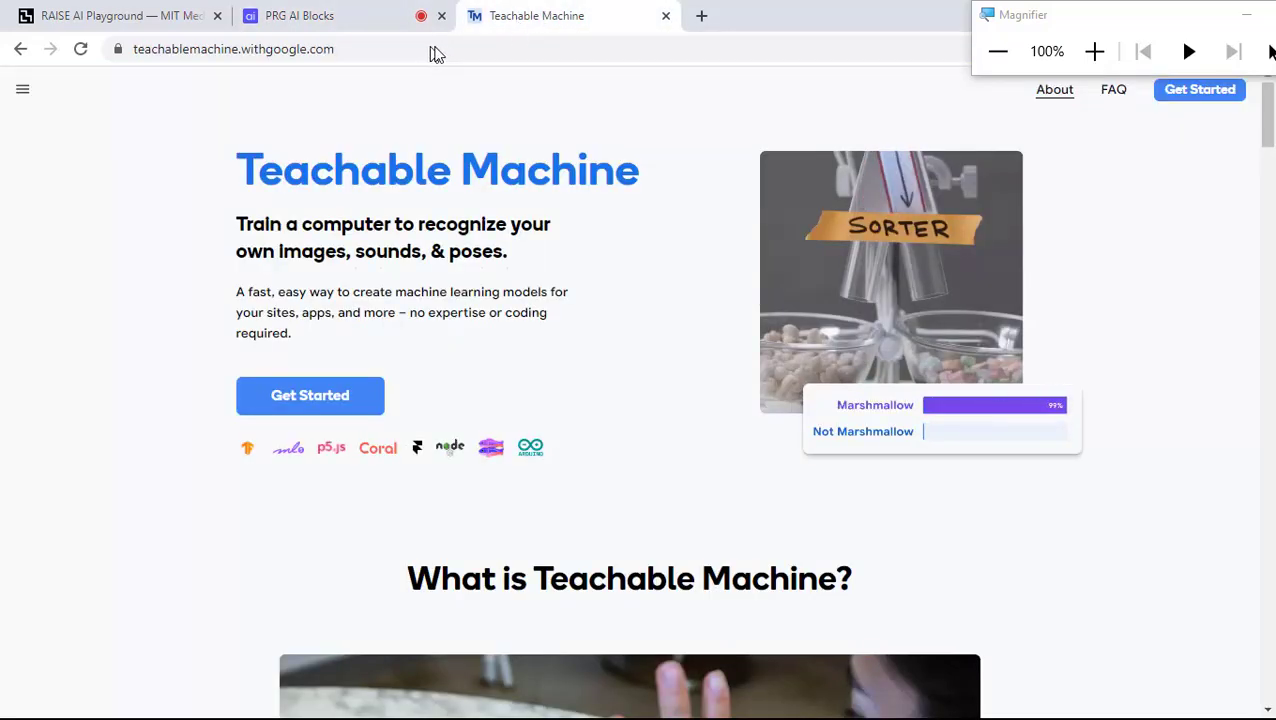
pyautogui.click(1116, 52)
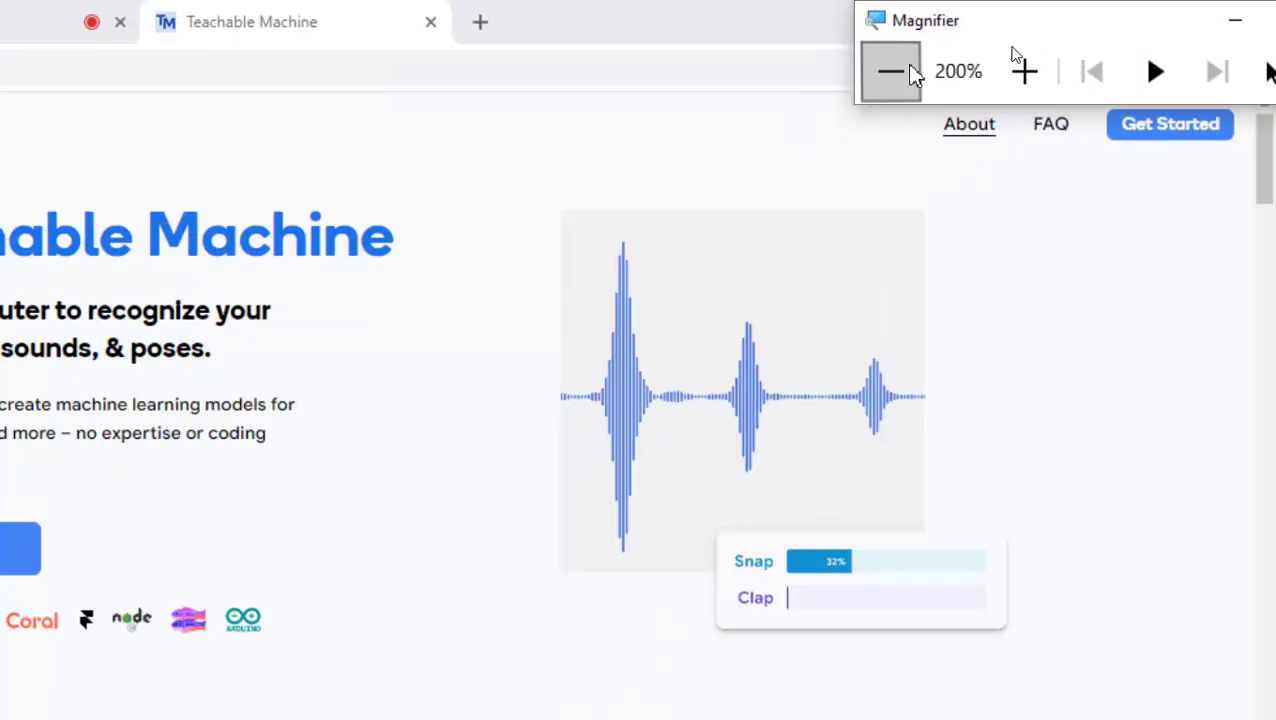
pyautogui.click(900, 68)
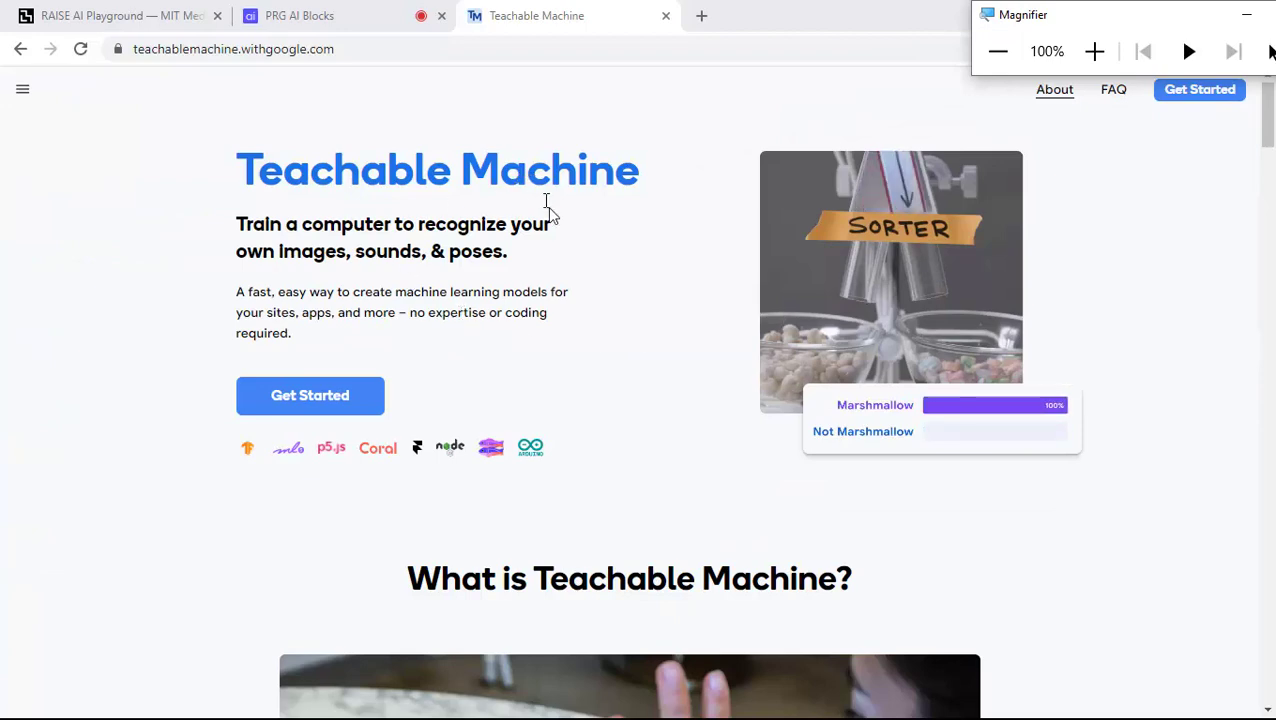
# Look over the Teachable Machine home page and create a new image project with the standard image model.
pyautogui.scroll(-1, 565, 300)
pyautogui.scroll(-7, 565, 300)
pyautogui.scroll(7, 562, 306)
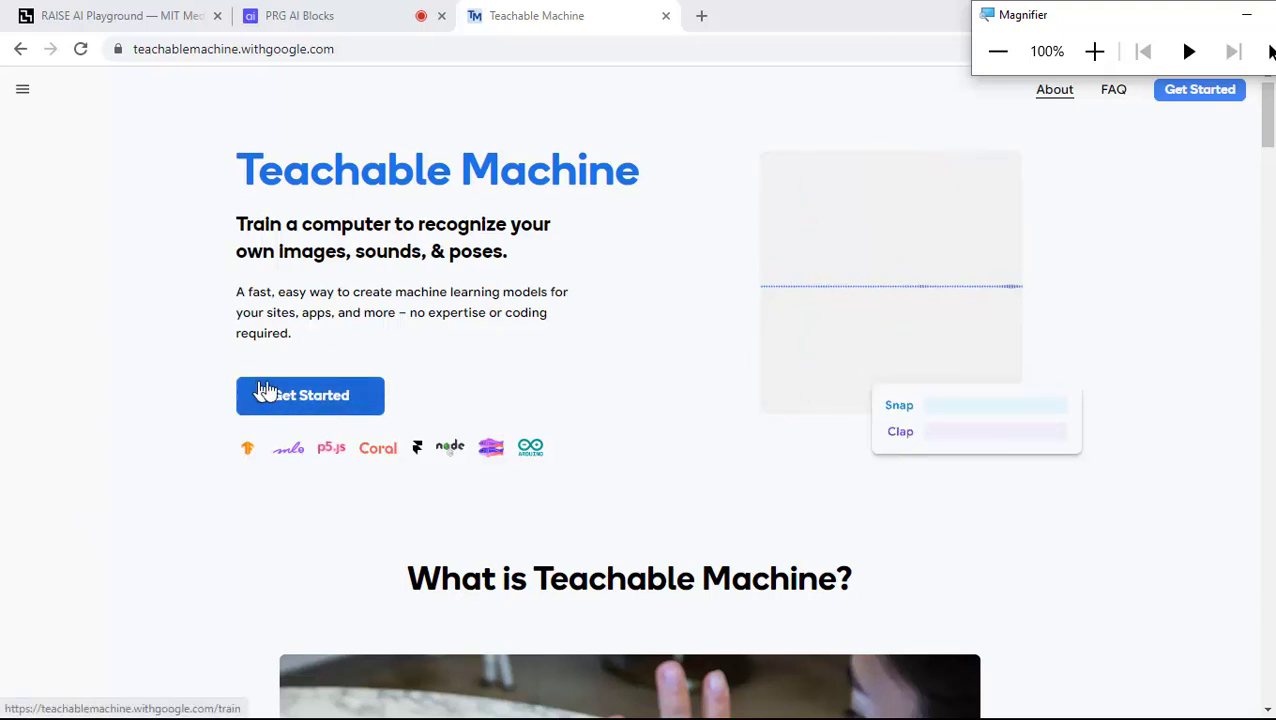
pyautogui.click(332, 408)
pyautogui.click(332, 408)
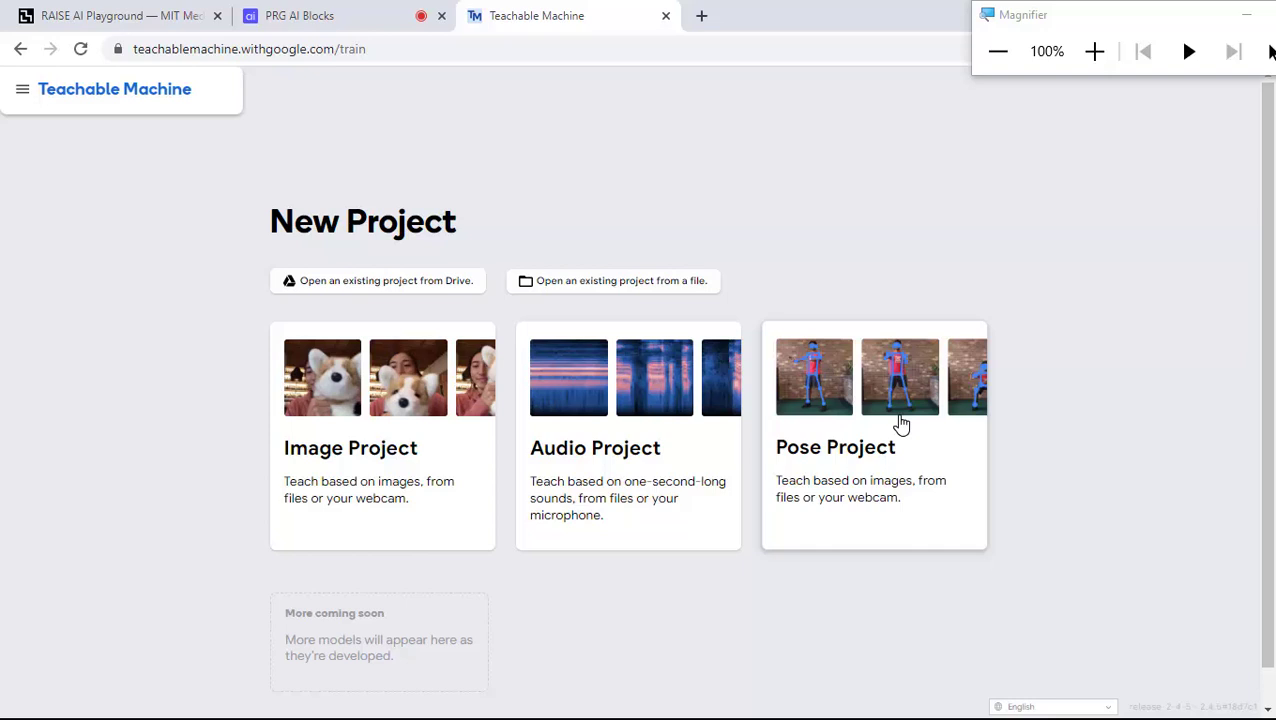
pyautogui.click(348, 402)
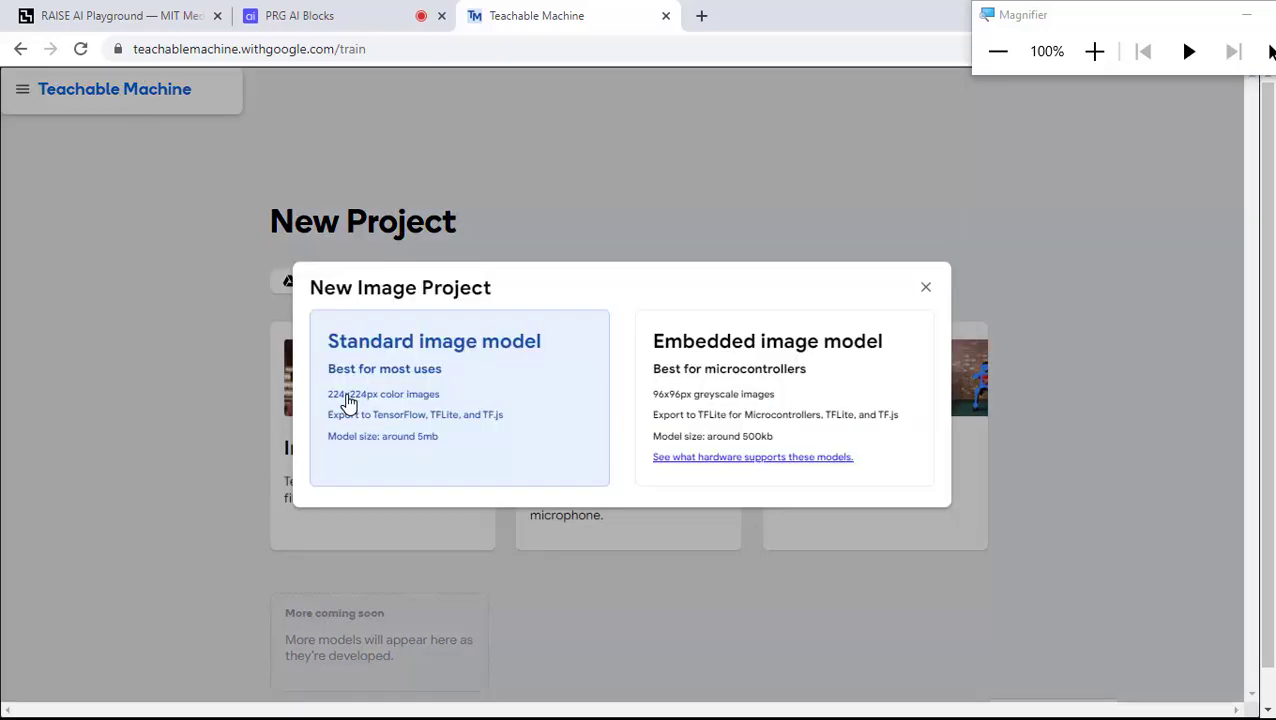
pyautogui.click(497, 375)
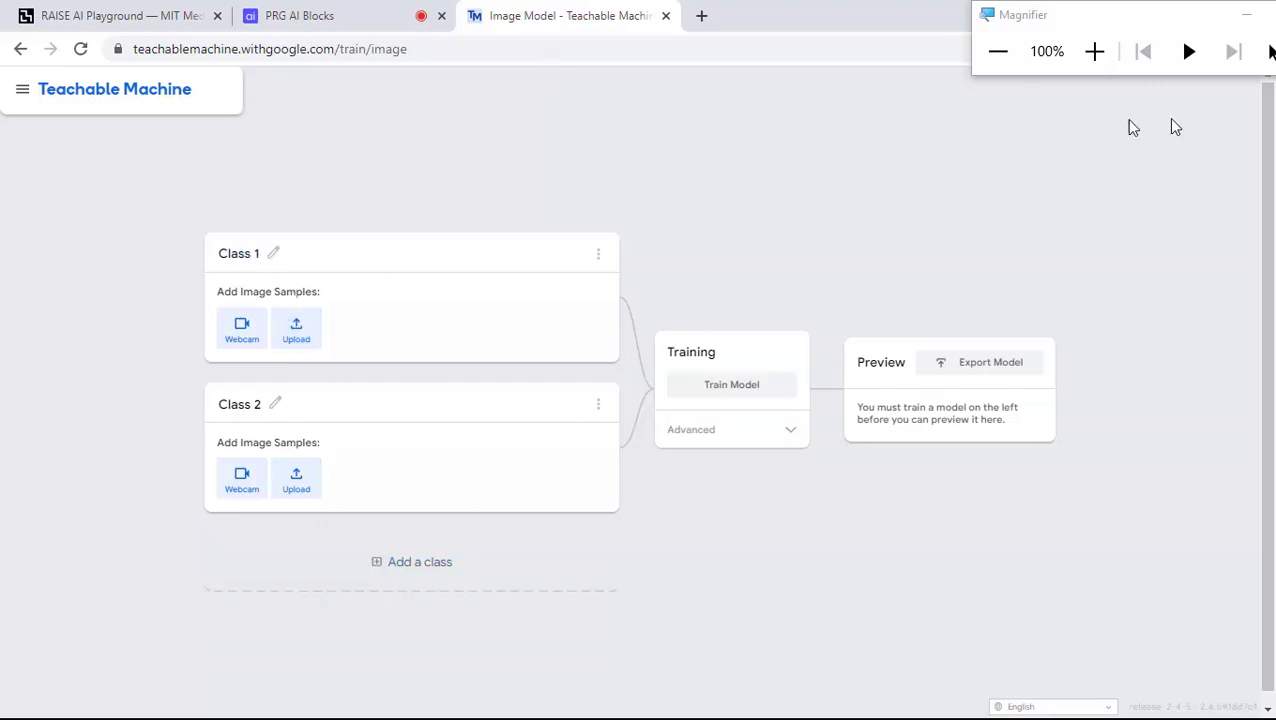
# Rename Class 1 as Run and Class 2 as Jump.
pyautogui.click(1095, 53)
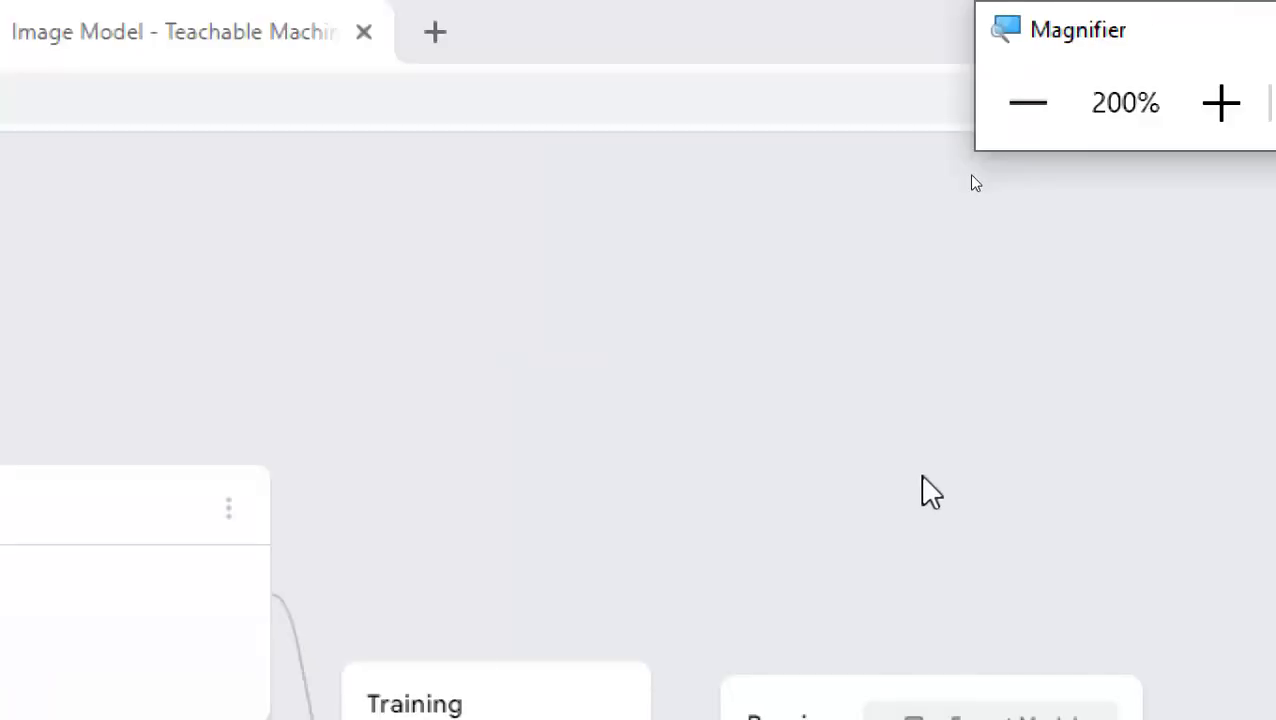
pyautogui.click(1015, 128)
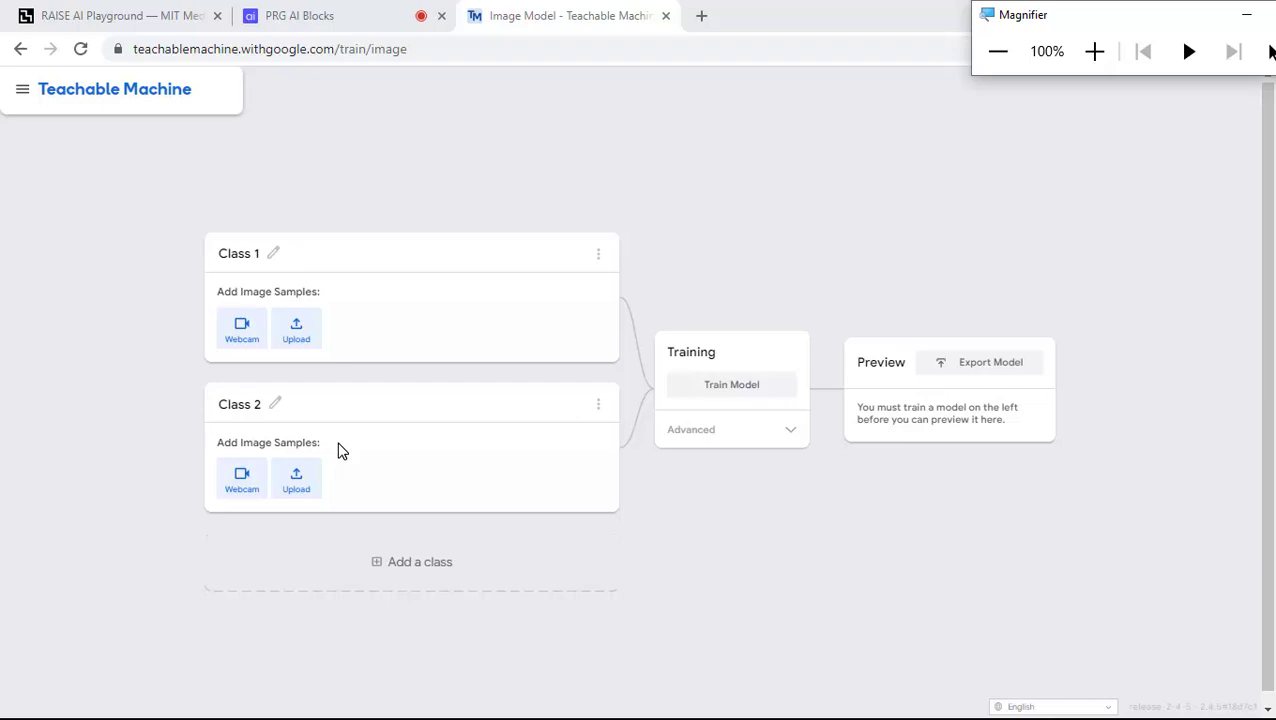
pyautogui.click(1080, 65)
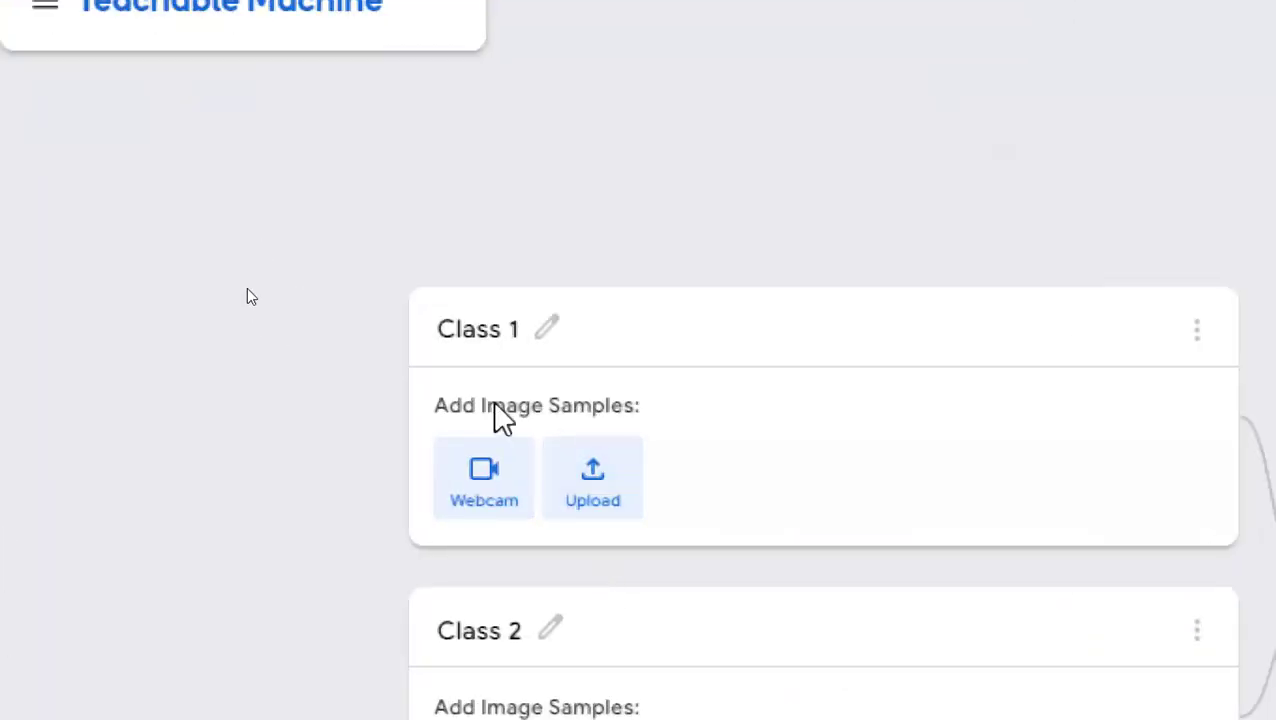
pyautogui.click(540, 333)
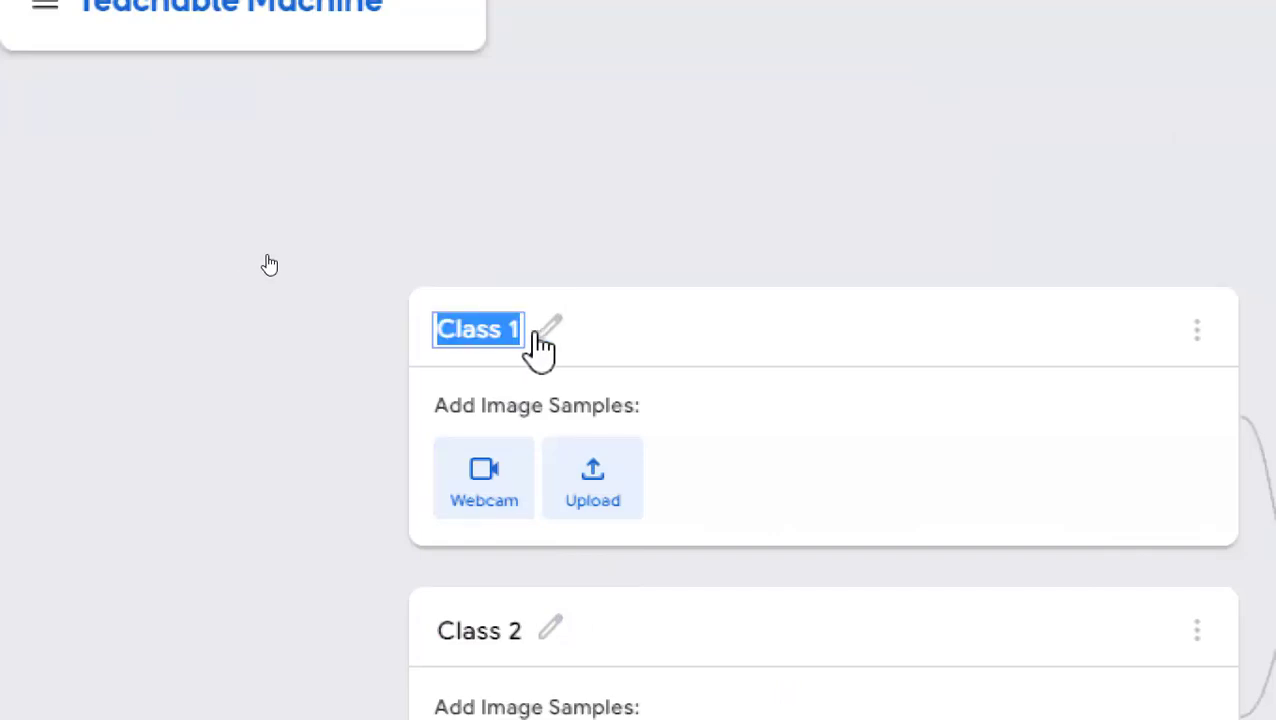
pyautogui.write('R')
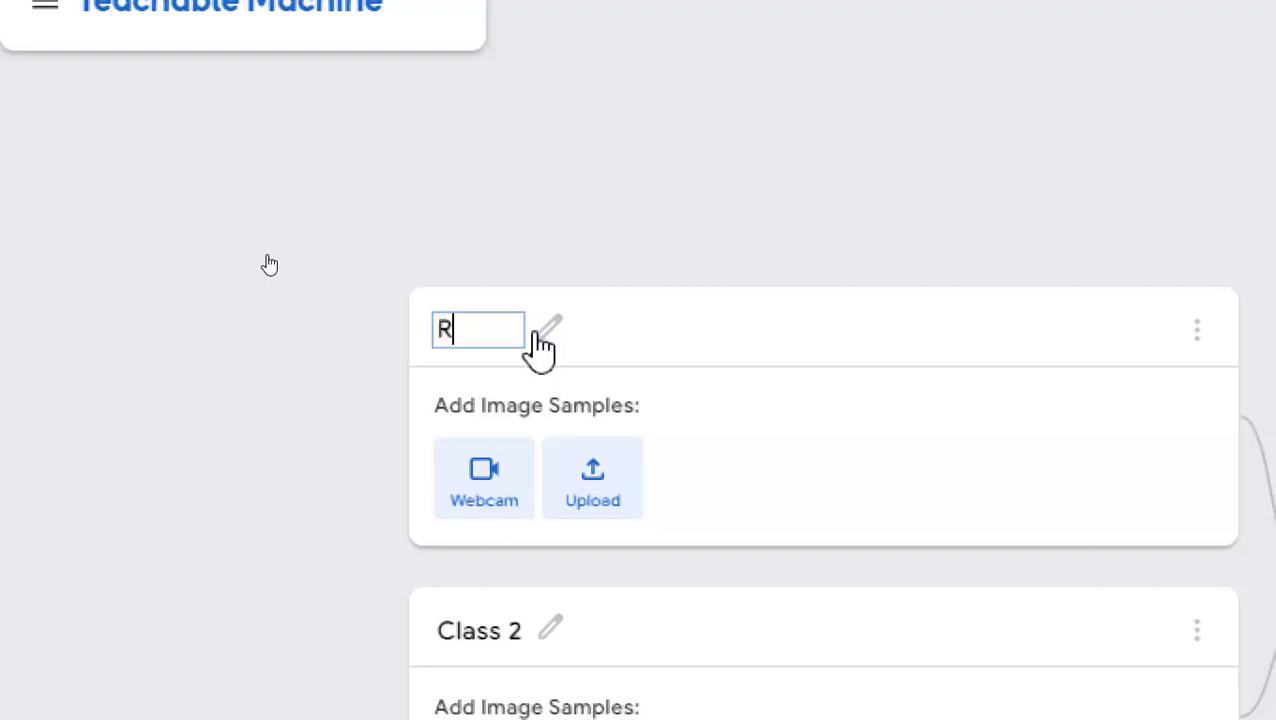
pyautogui.write('un')
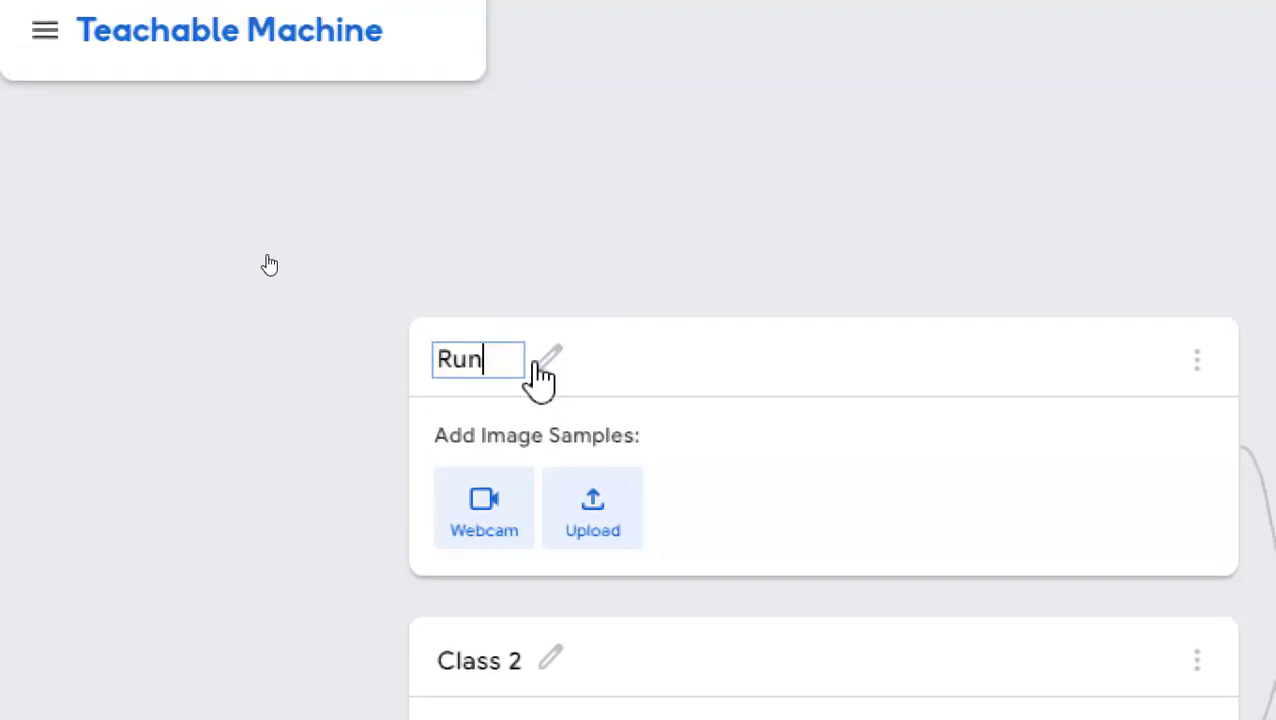
pyautogui.press('Return')
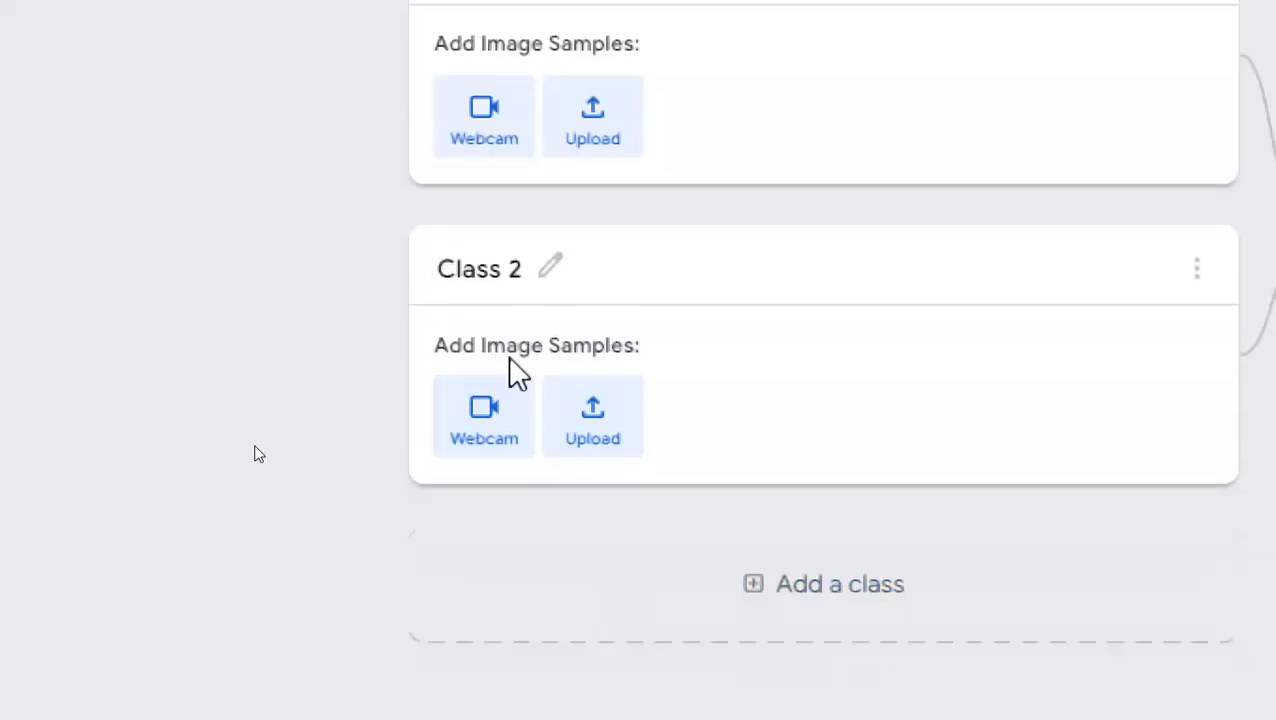
pyautogui.click(513, 270)
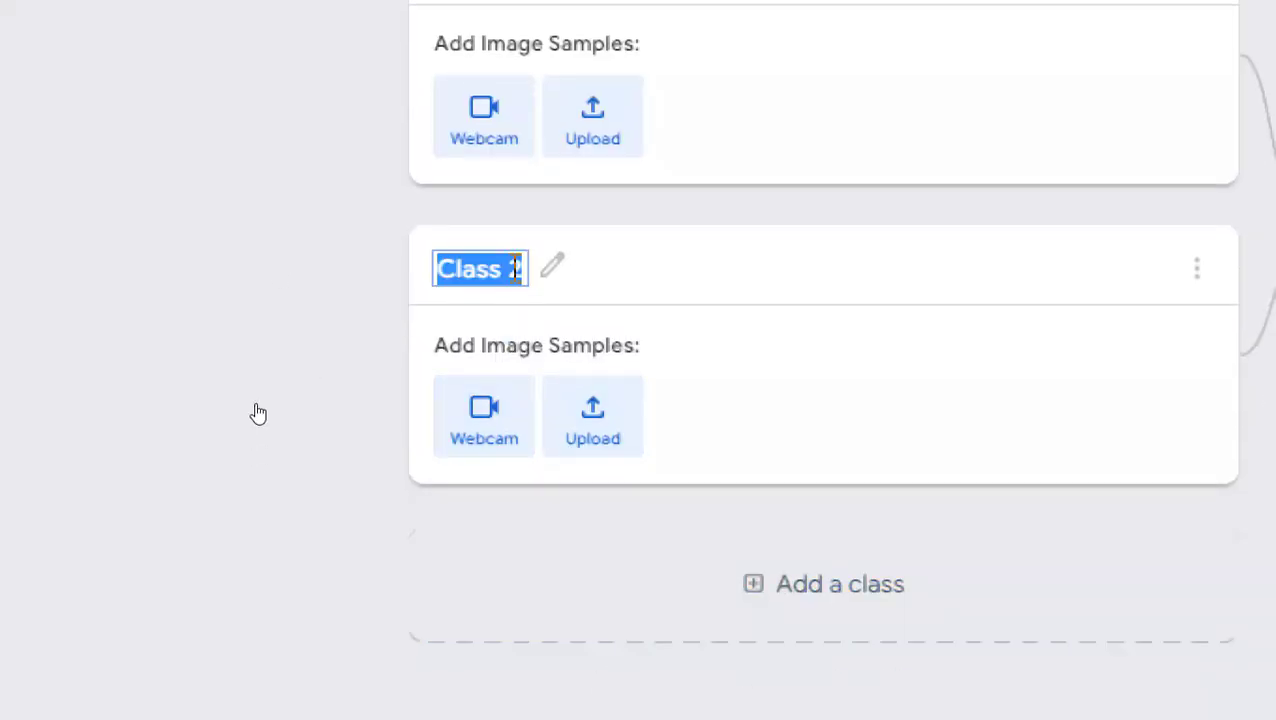
pyautogui.write('Jump')
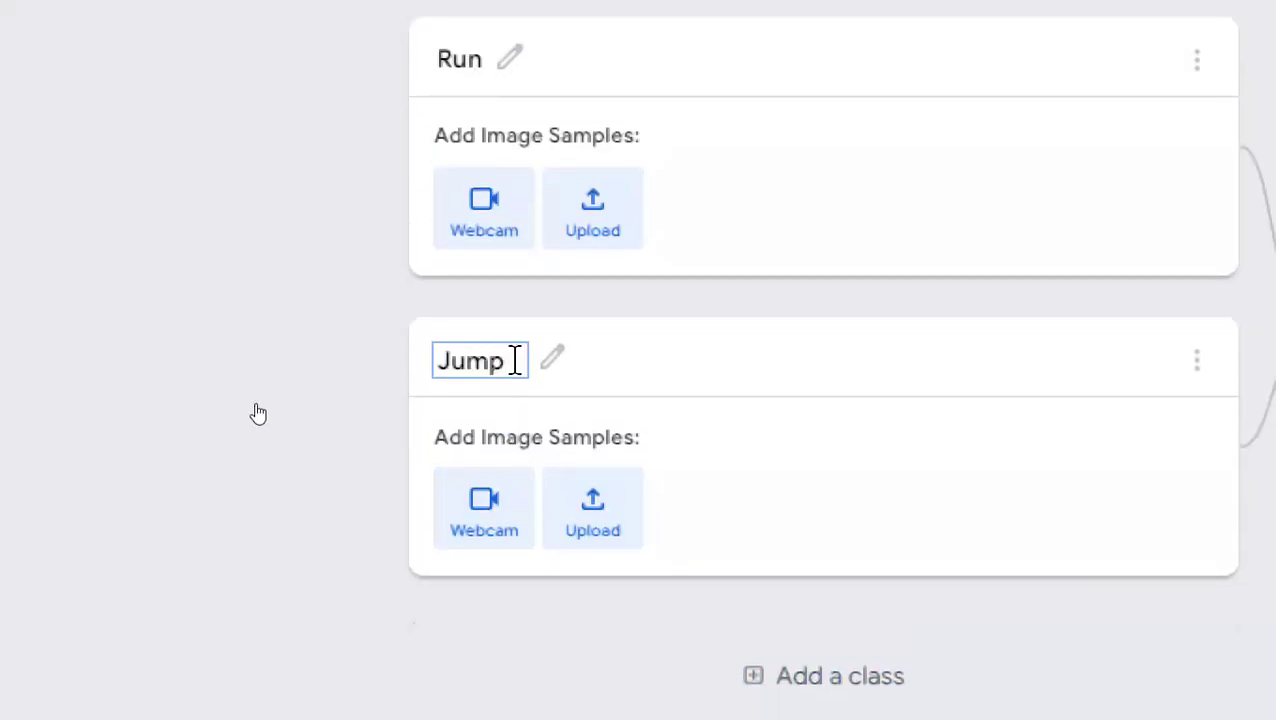
pyautogui.press('Return')
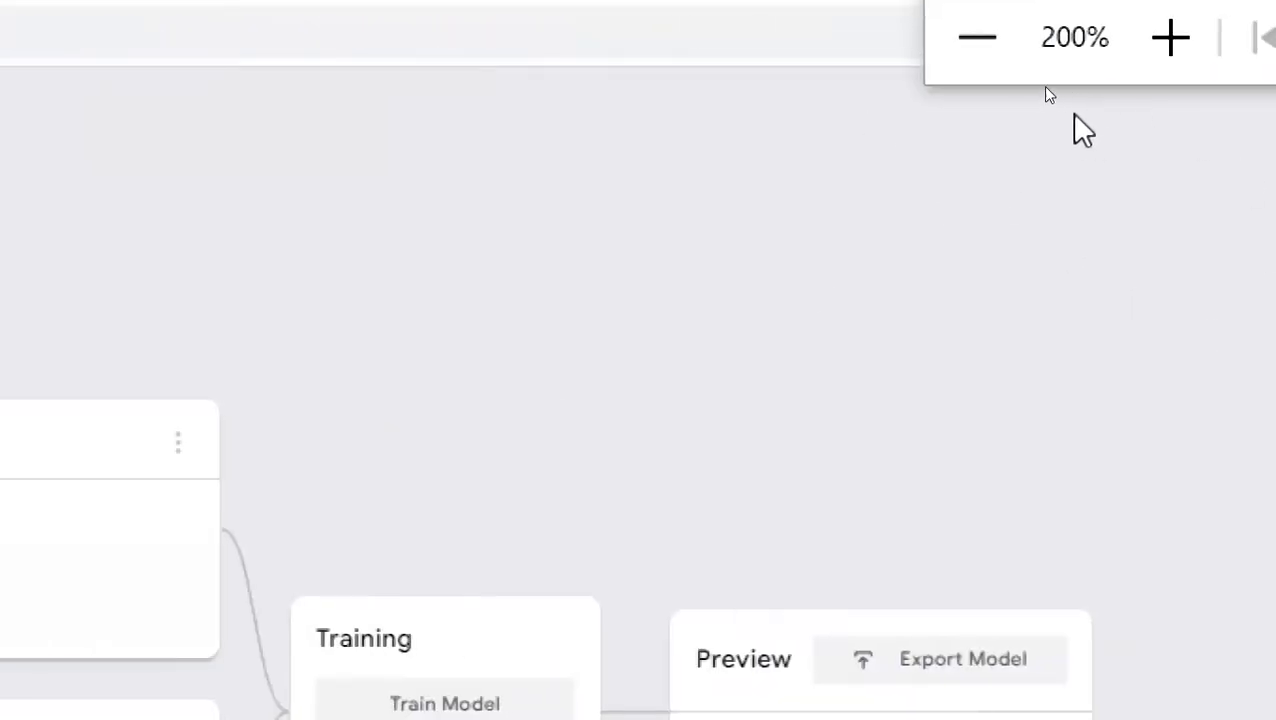
pyautogui.click(977, 37)
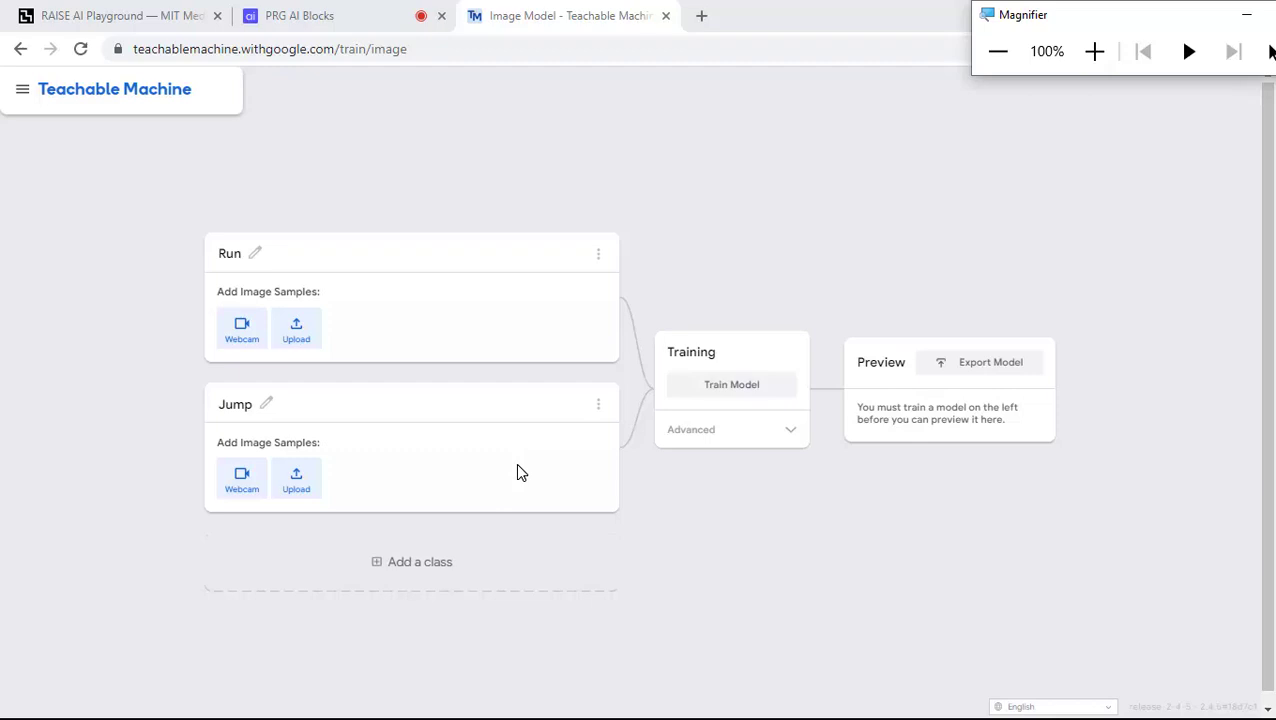
# Rename the first class as Menggunakan Masker and the second class as Tidak Menggunakan Masker.
pyautogui.click(255, 258)
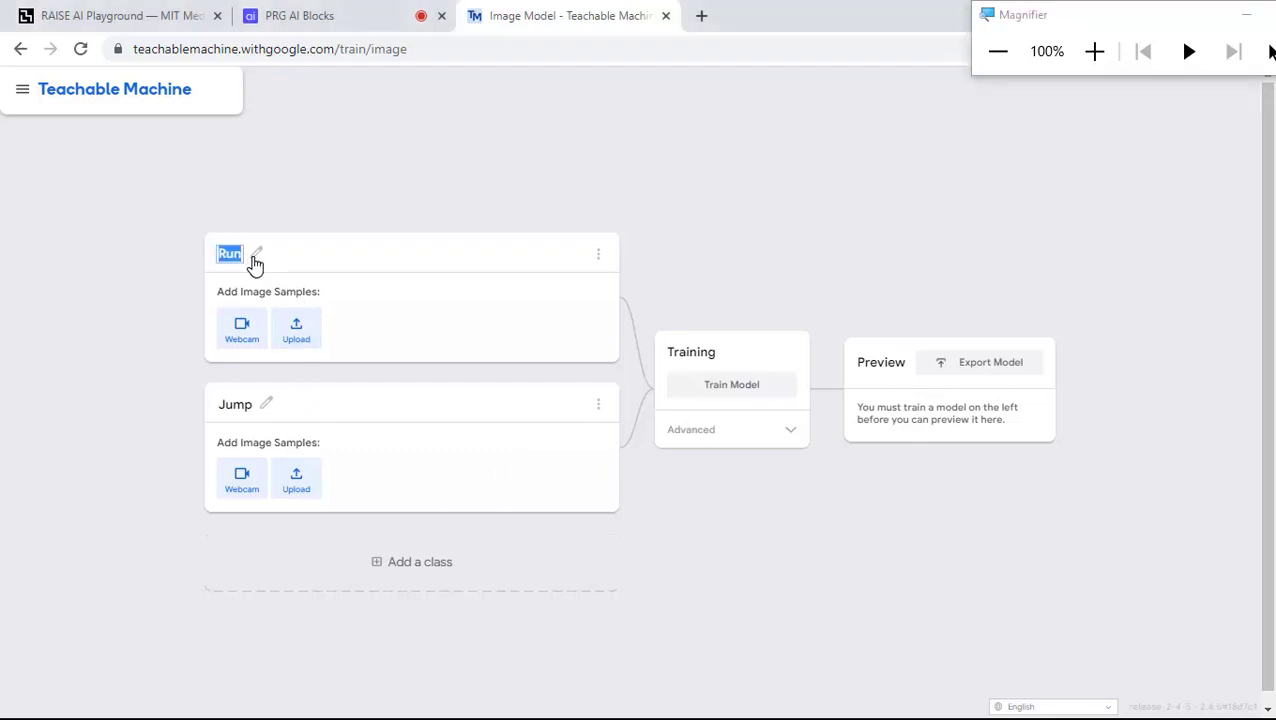
pyautogui.write('Menggunakan Masker')
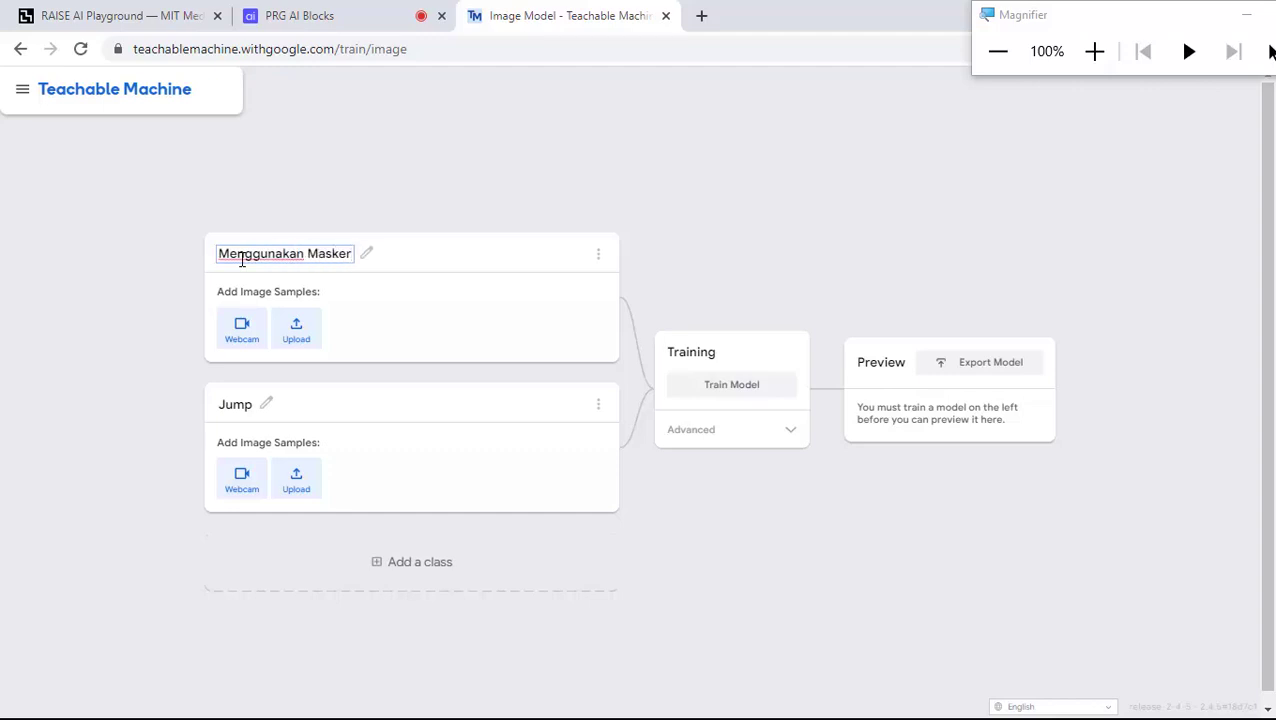
pyautogui.click(236, 403)
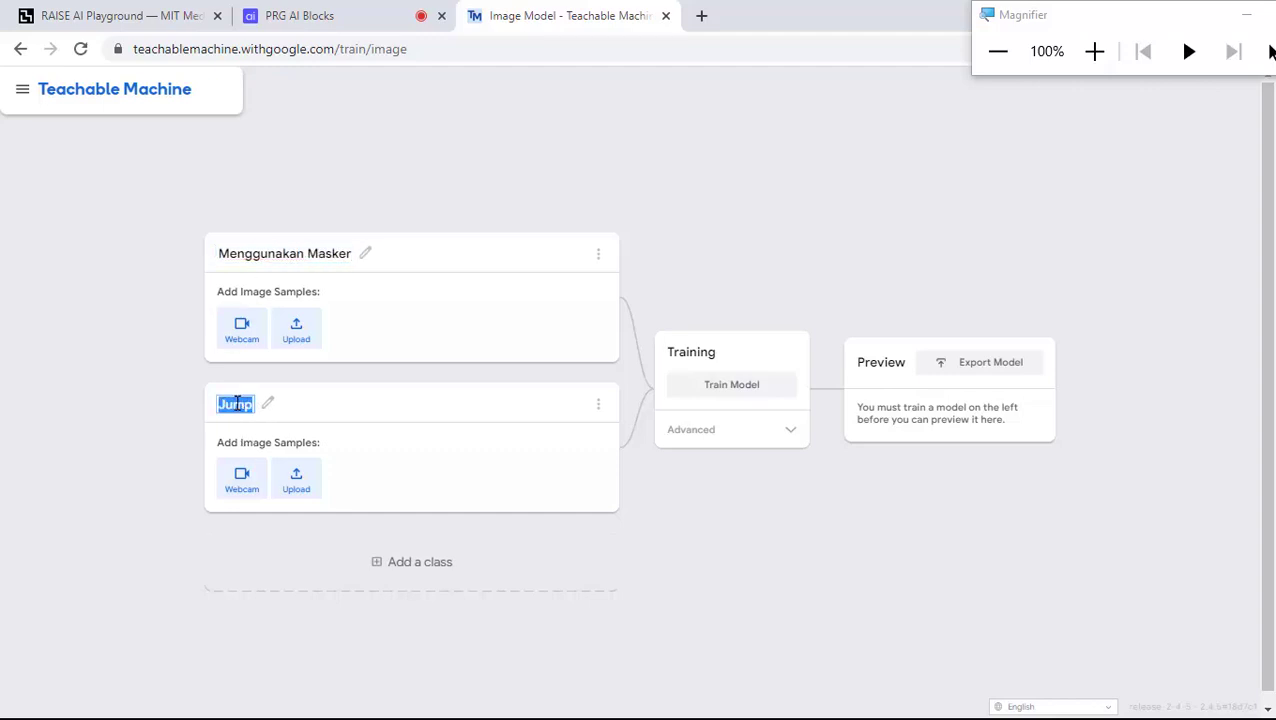
pyautogui.write('Tidak Menggu')
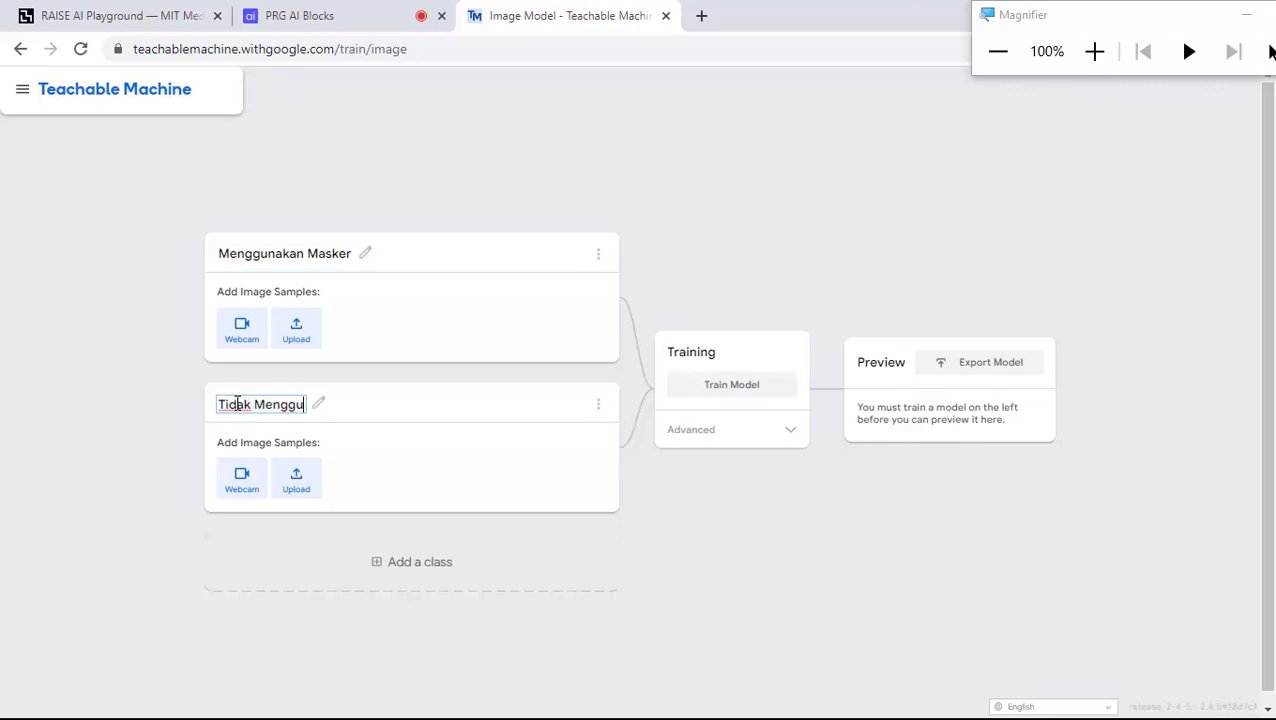
pyautogui.write('nakan Masker')
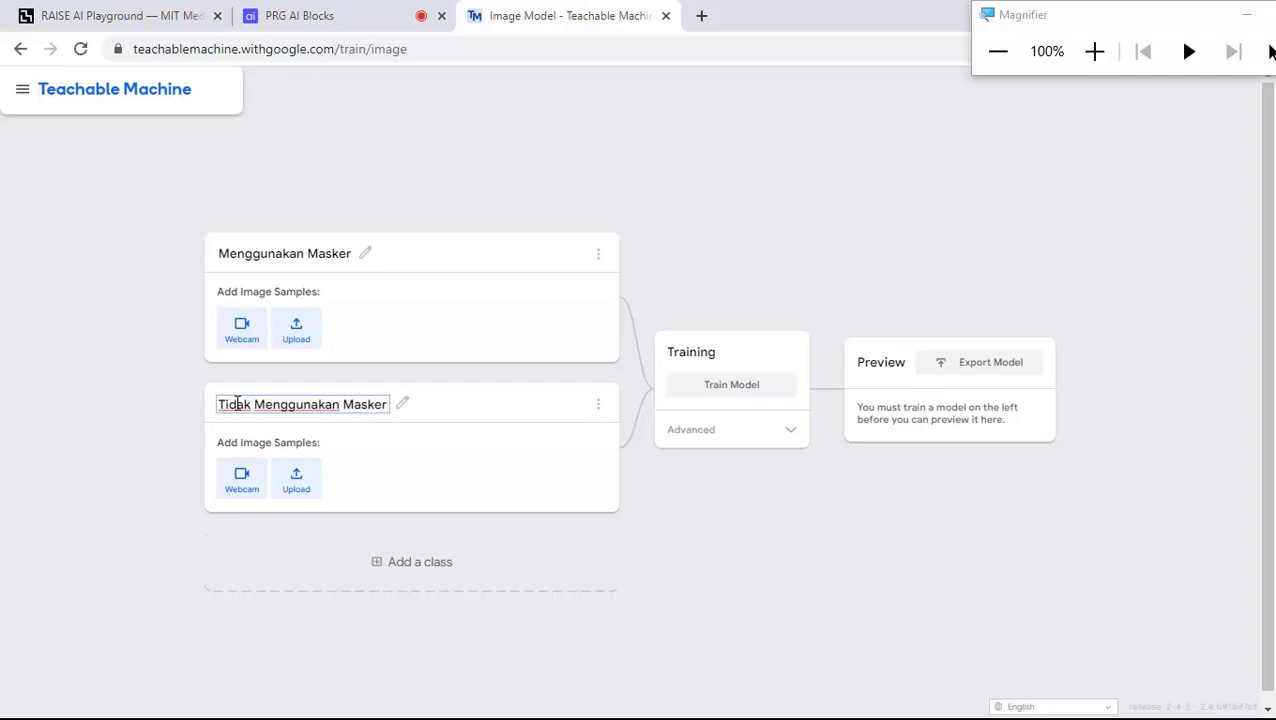
pyautogui.click(778, 61)
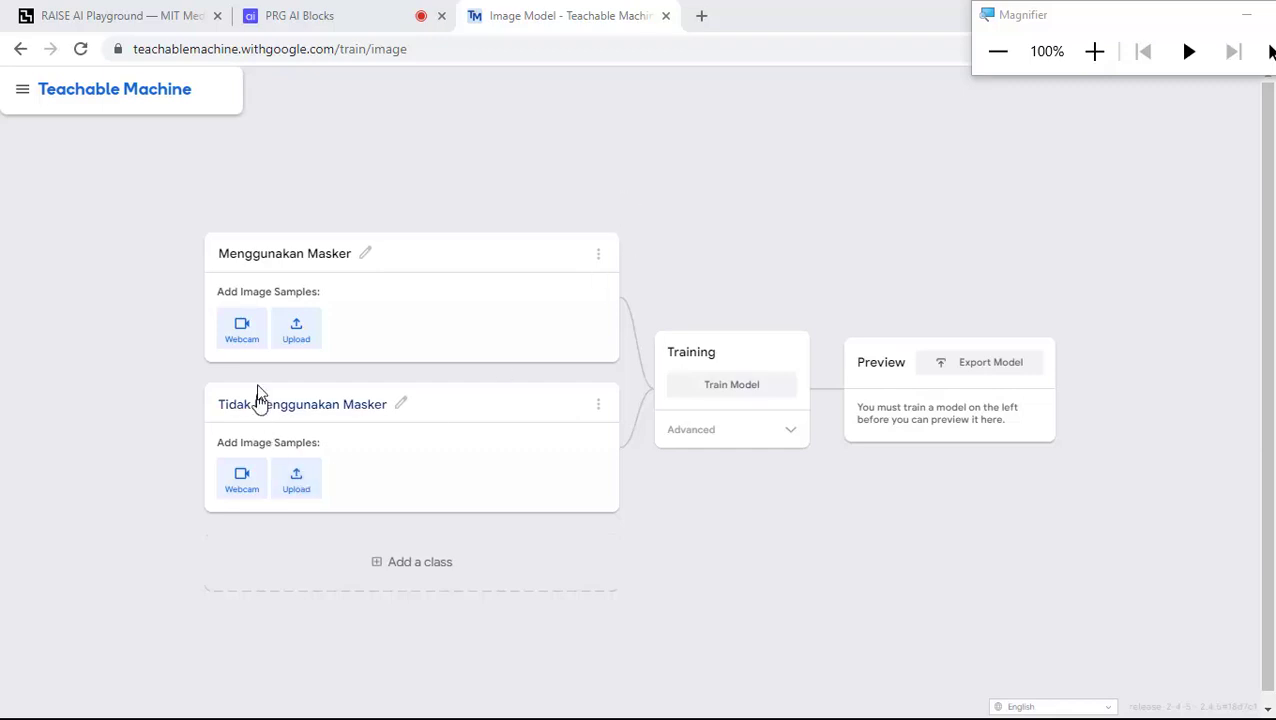
# Record about 200 webcam image samples of the masked face for the Menggunakan Masker class.
pyautogui.click(244, 339)
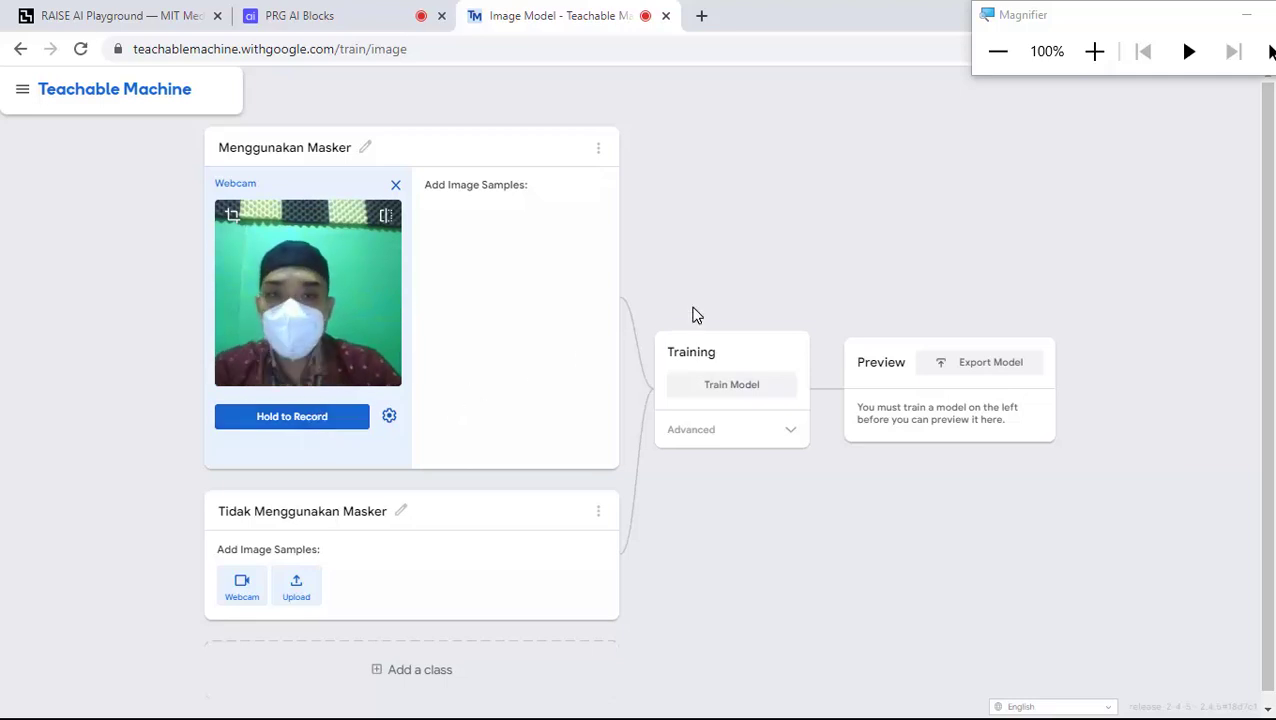
pyautogui.click(1092, 53)
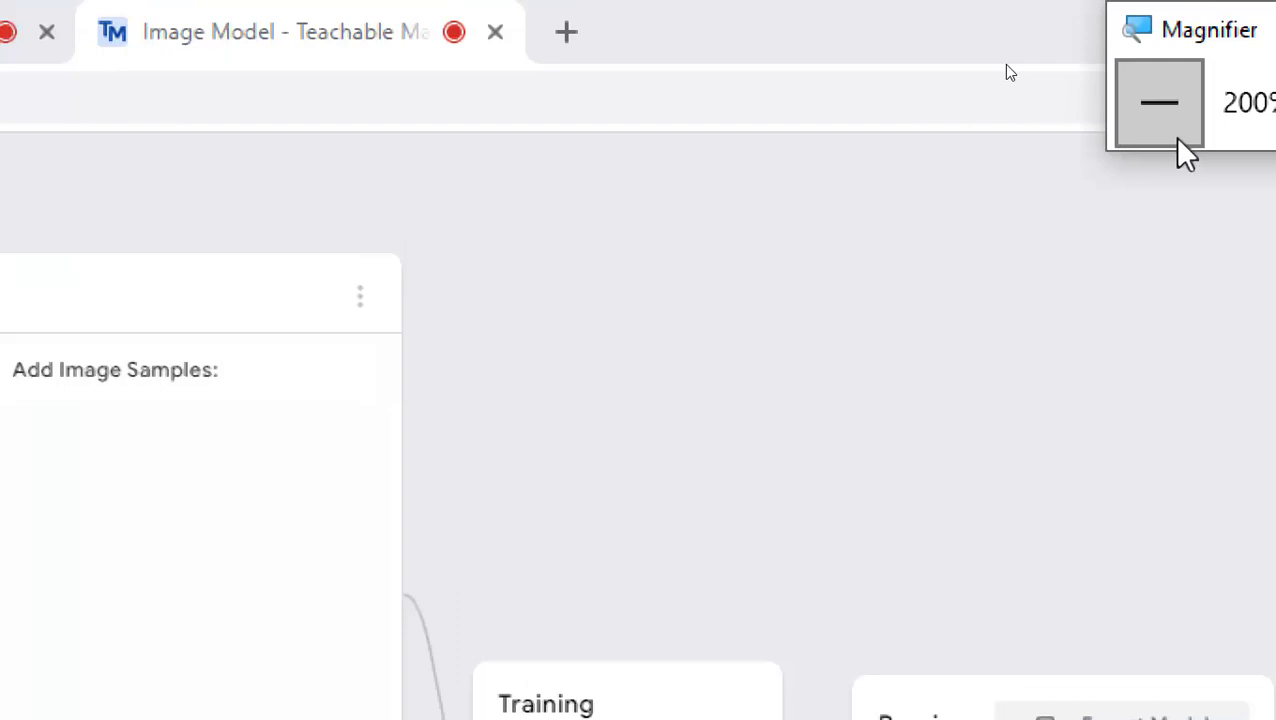
pyautogui.click(1178, 140)
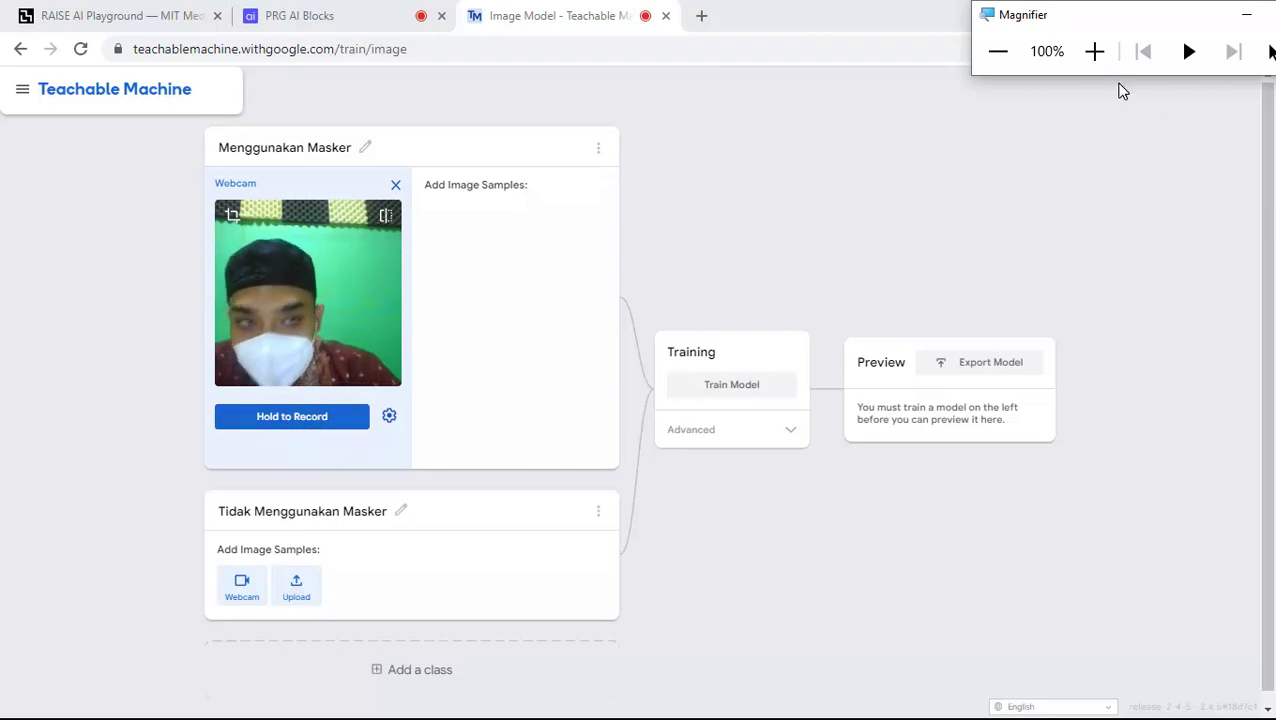
pyautogui.click(1094, 51)
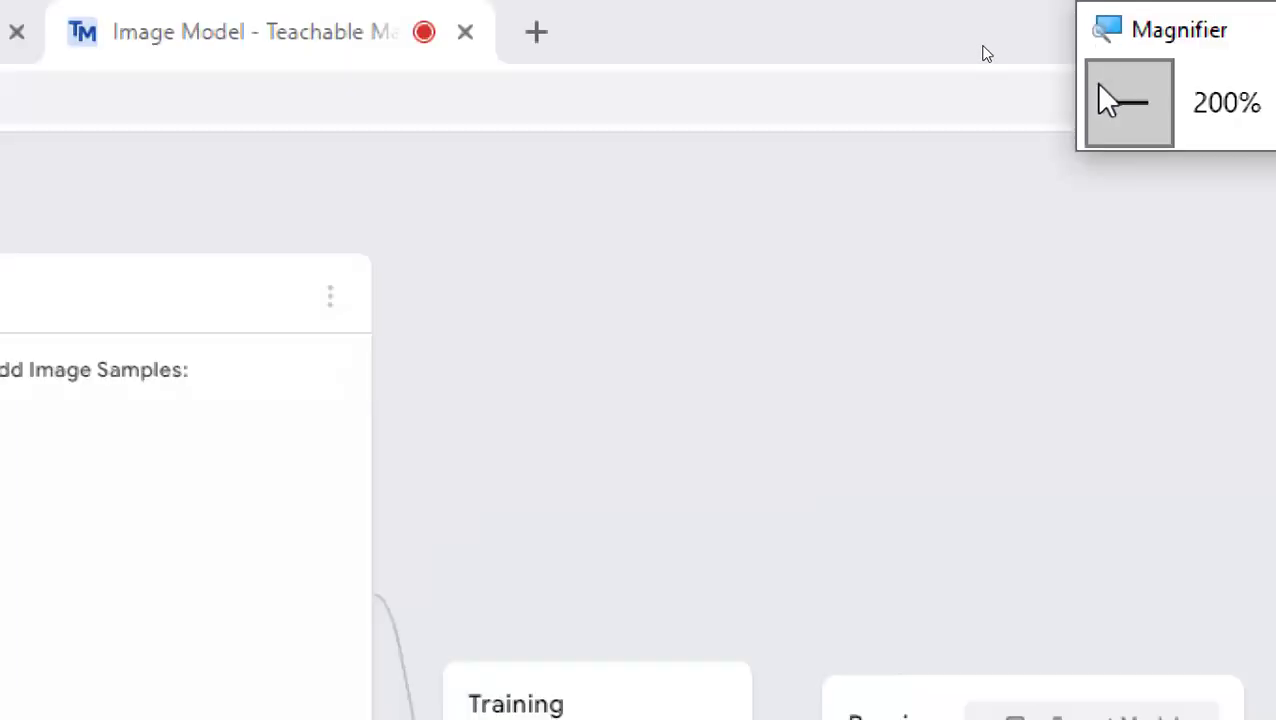
pyautogui.click(1118, 62)
pyautogui.click(1115, 68)
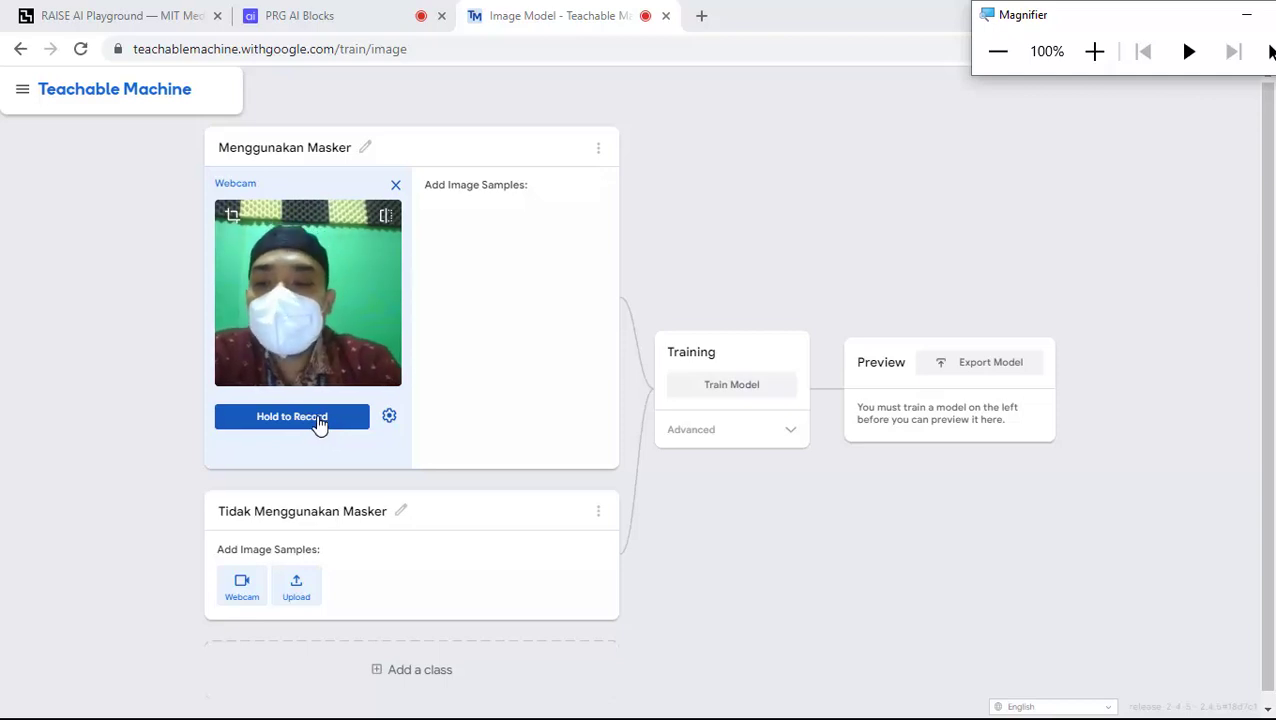
pyautogui.moveTo(318, 424); pyautogui.dragTo(318, 424)
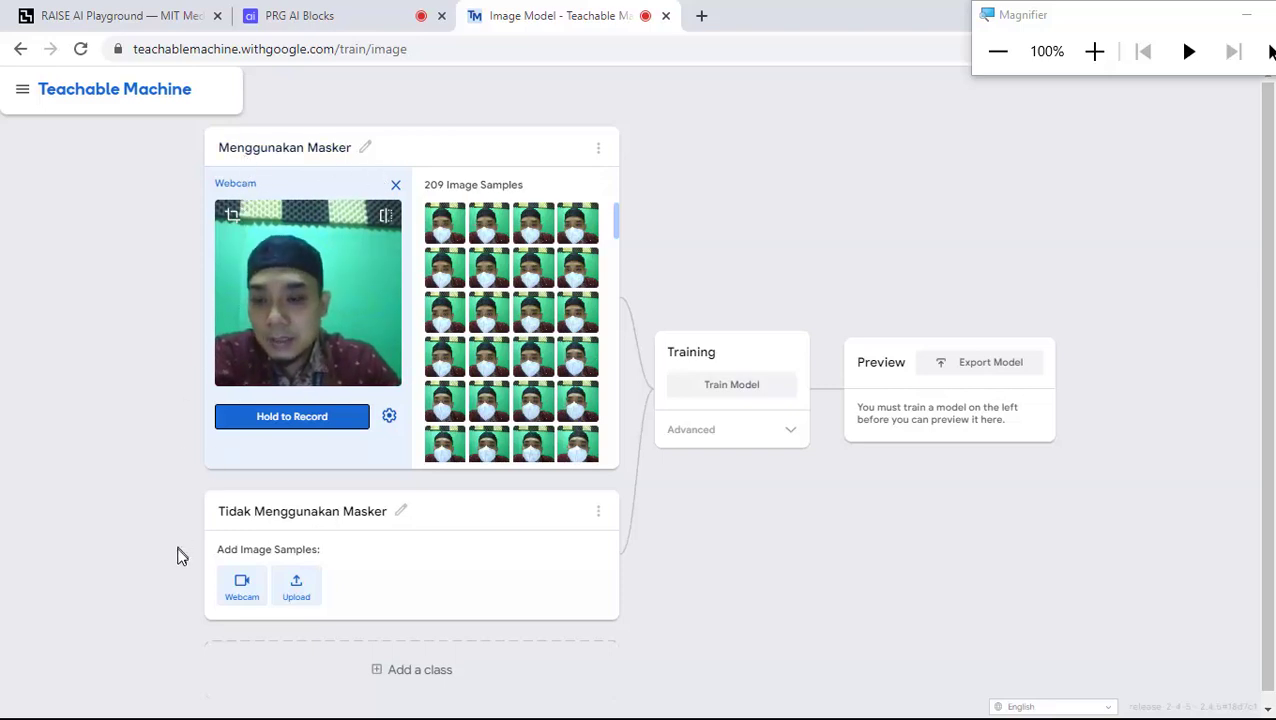
# Record about 220 webcam image samples of the unmasked face for the Tidak Menggunakan Masker class.
pyautogui.click(243, 588)
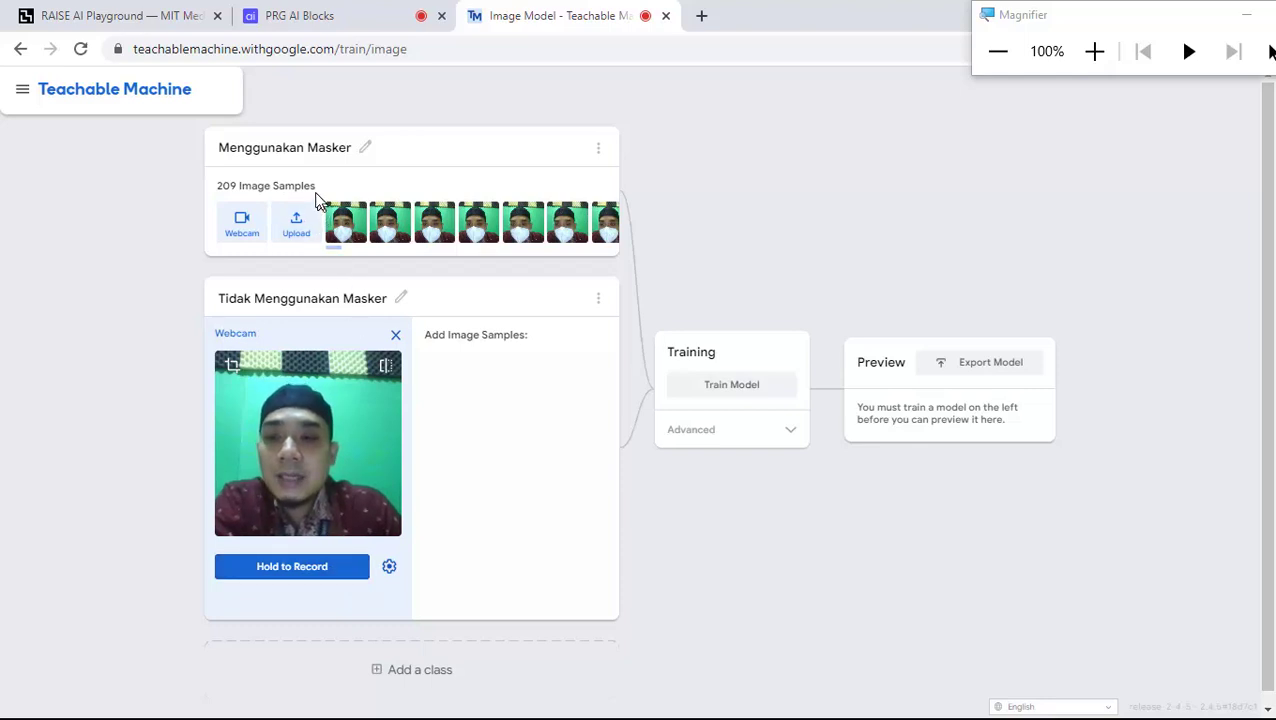
pyautogui.moveTo(408, 231)
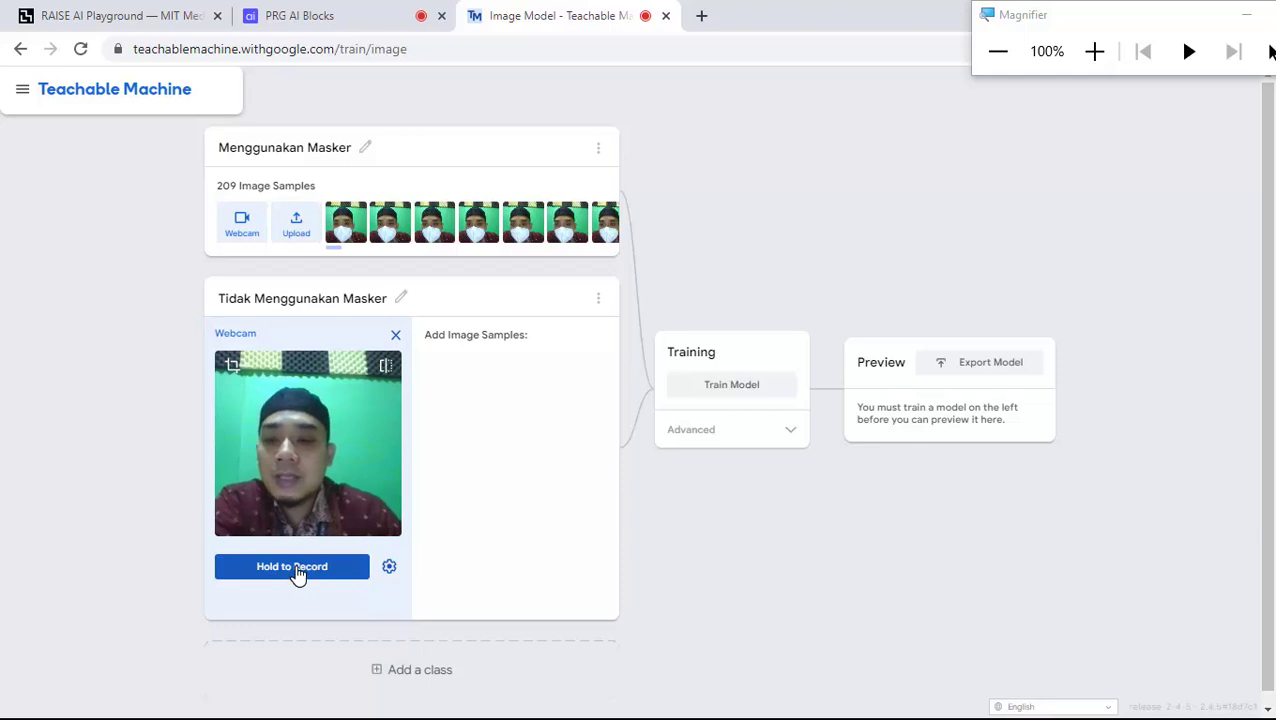
pyautogui.moveTo(298, 576); pyautogui.dragTo(301, 576)
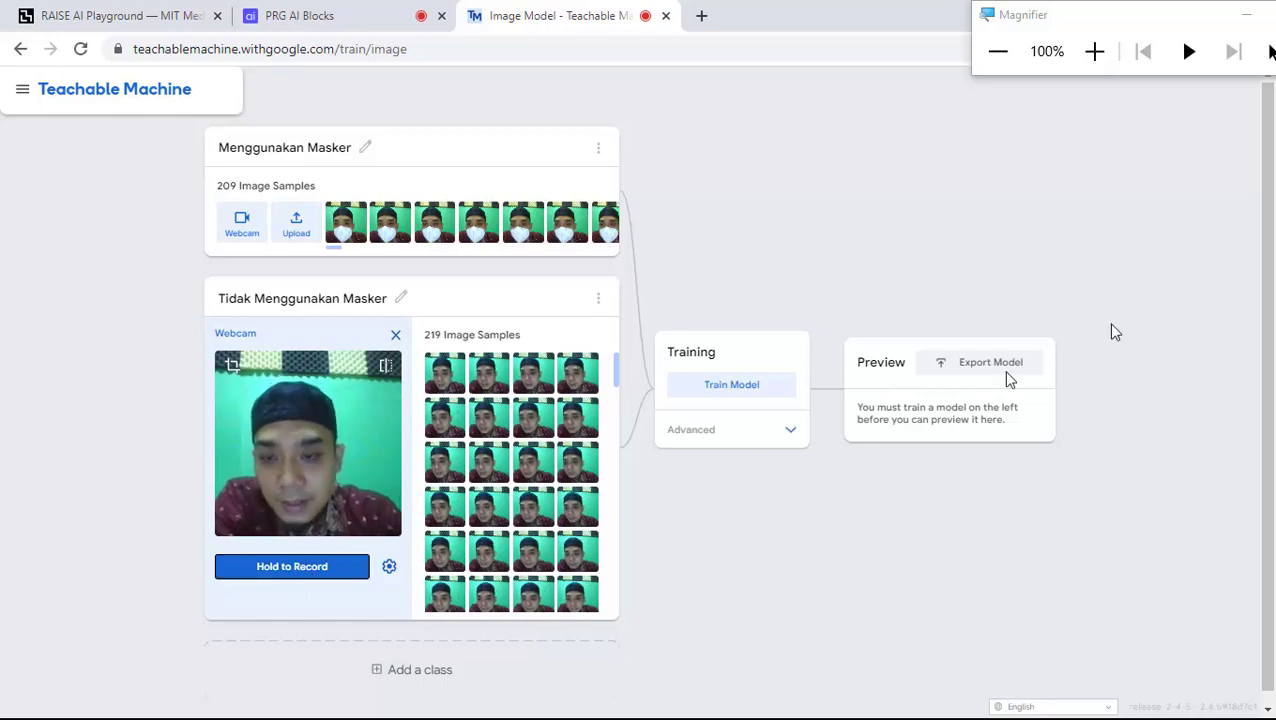
# Delete the ten most surplus samples at the end of the Tidak Menggunakan Masker class, leaving 209 image samples.
pyautogui.click(1094, 51)
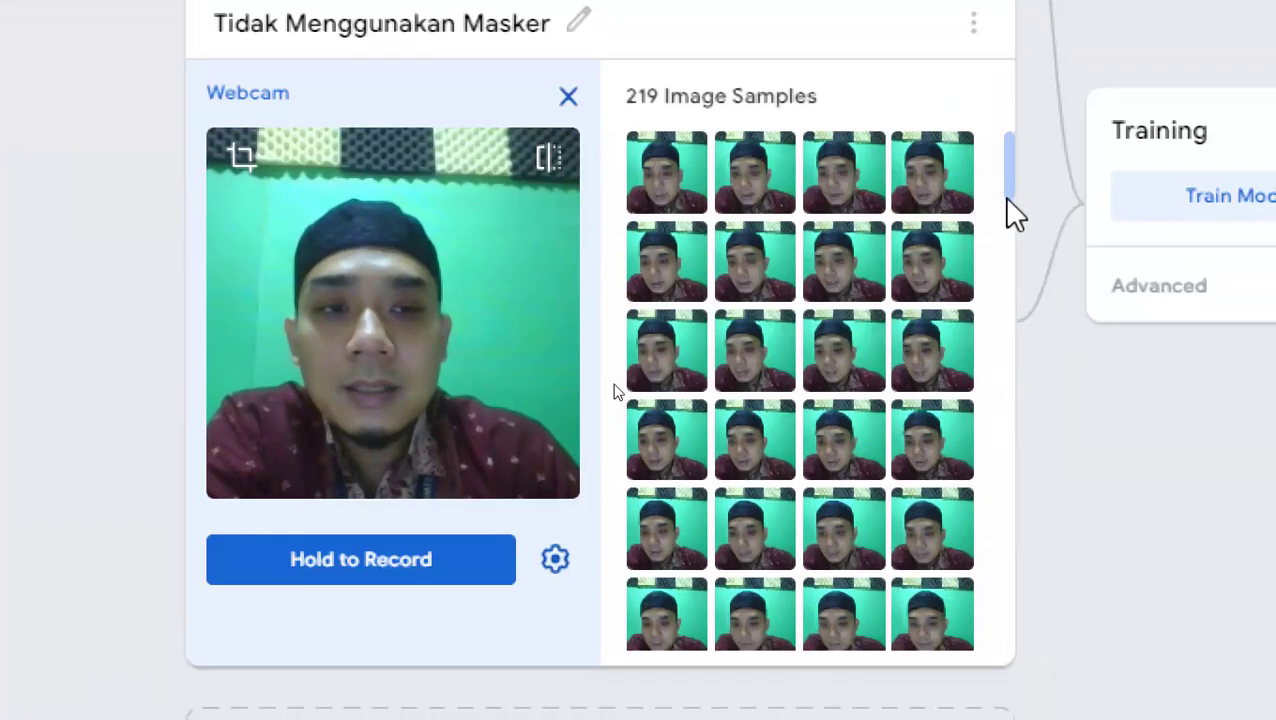
pyautogui.scroll(-15, 1005, 228)
pyautogui.scroll(-1, 1011, 336)
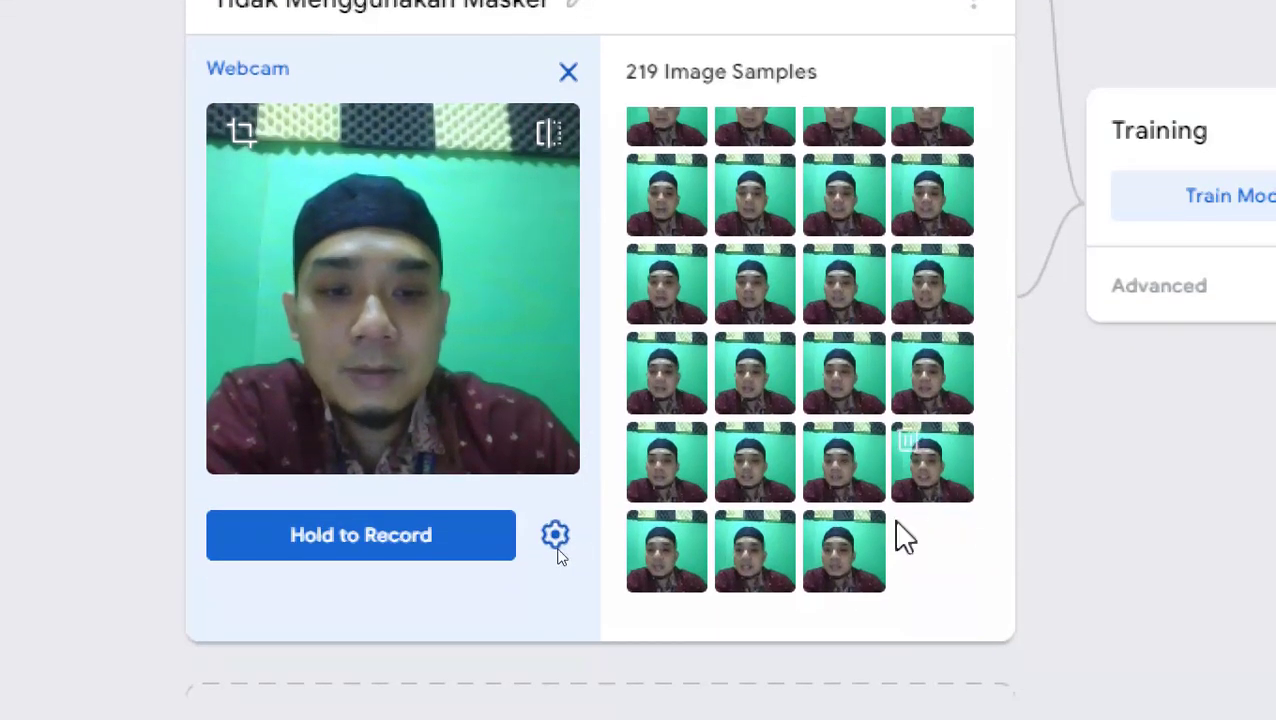
pyautogui.click(820, 532)
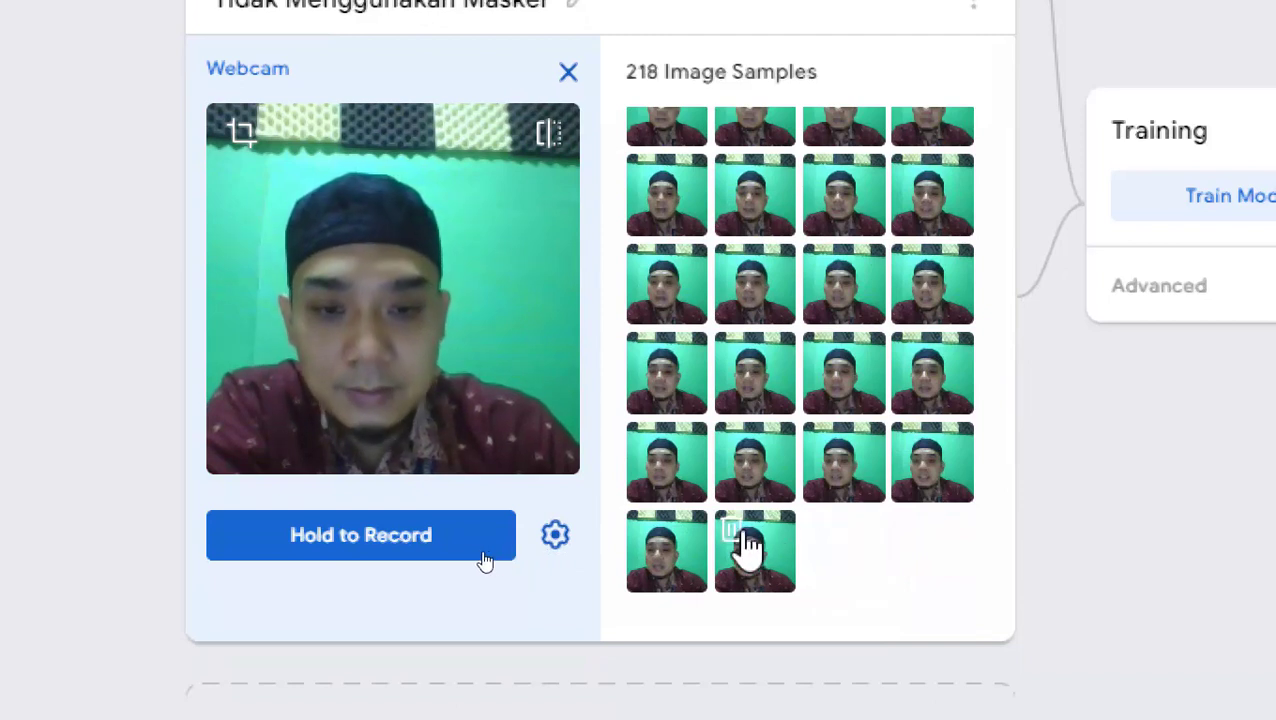
pyautogui.click(732, 530)
pyautogui.click(643, 530)
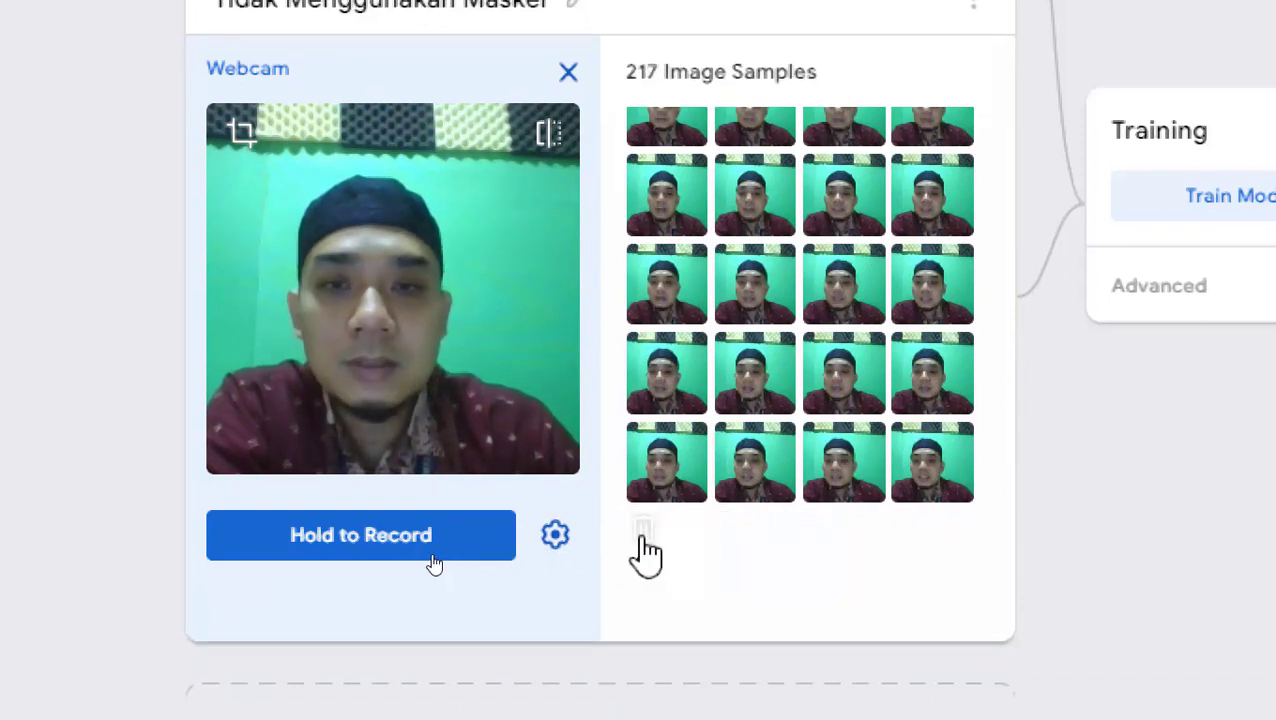
pyautogui.click(907, 530)
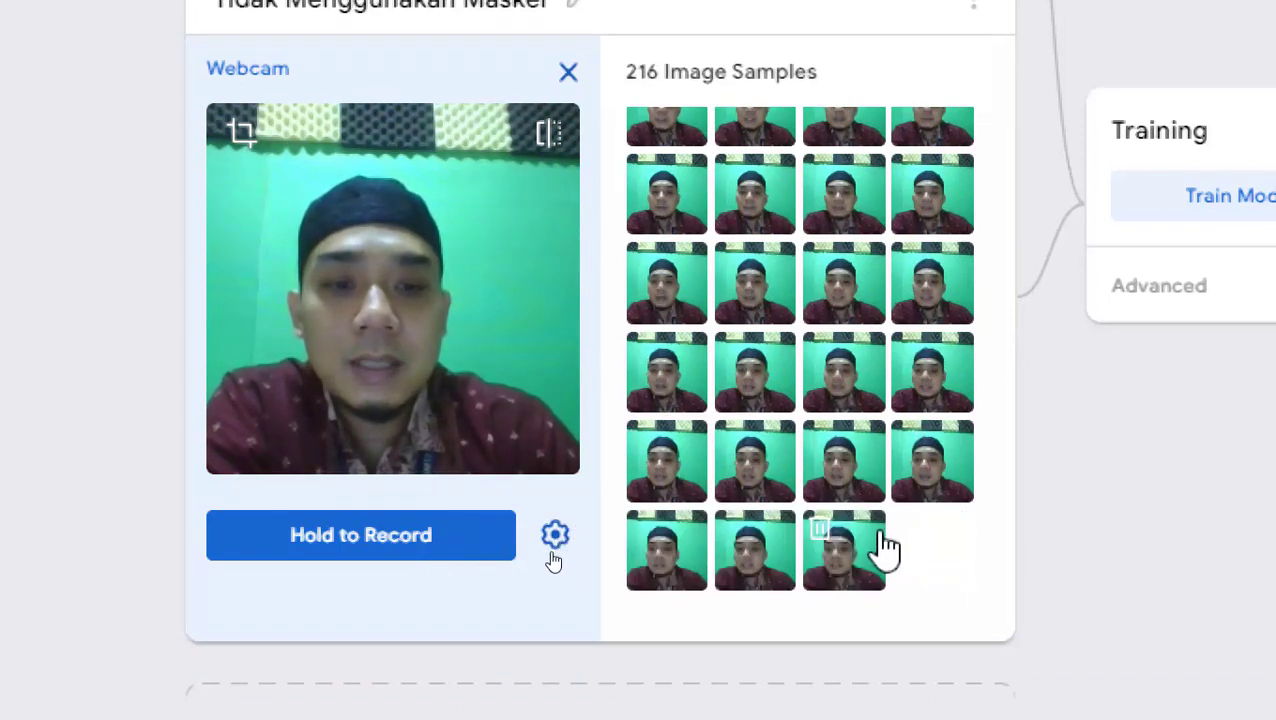
pyautogui.click(818, 530)
pyautogui.click(733, 529)
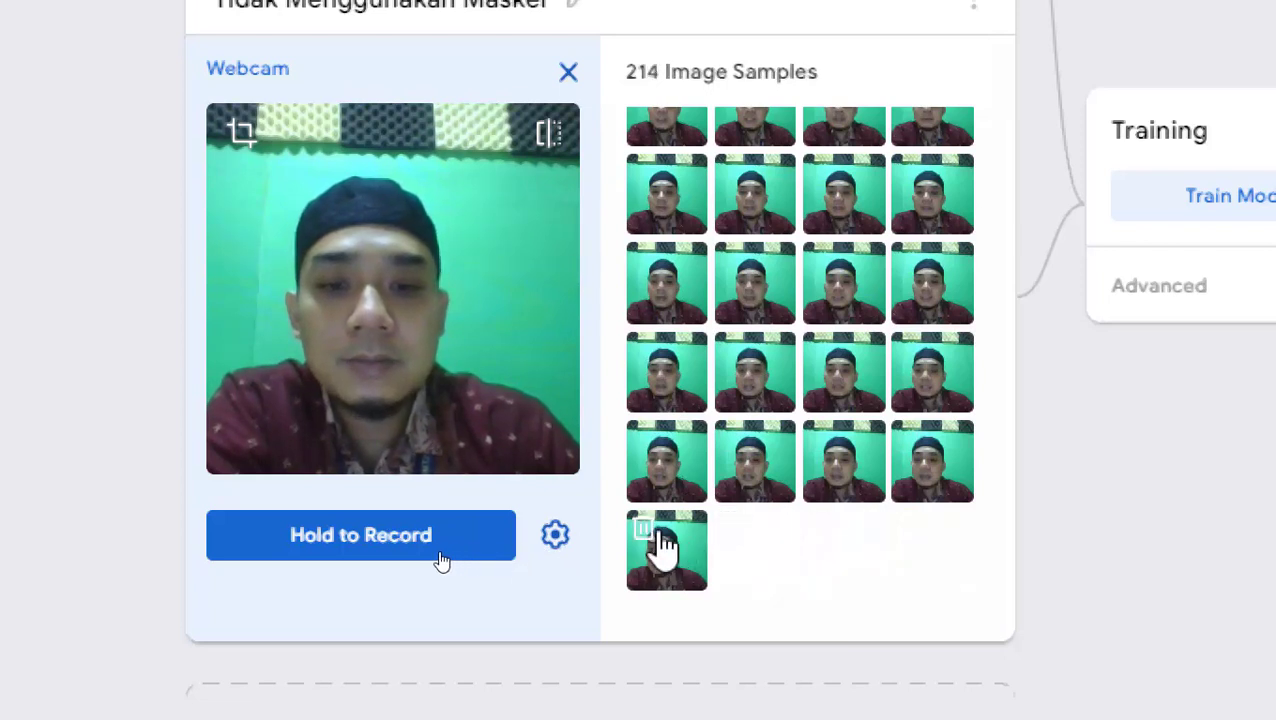
pyautogui.click(643, 530)
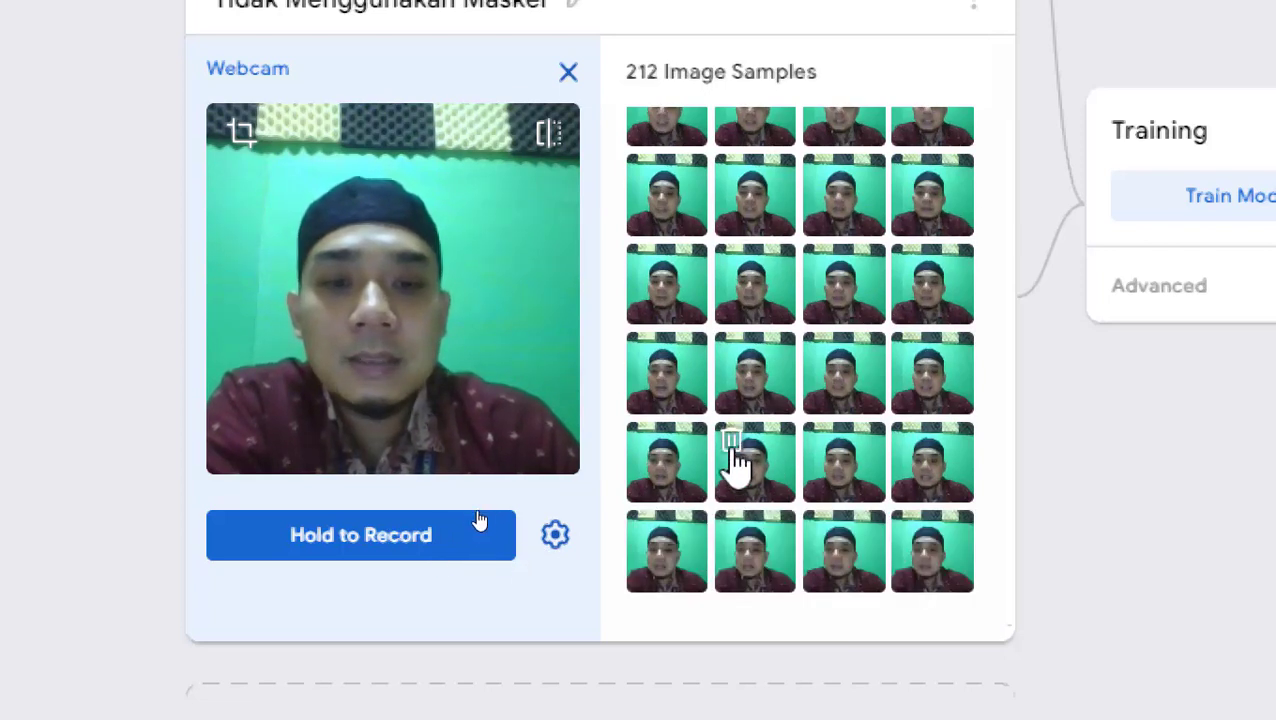
pyautogui.click(733, 442)
pyautogui.click(822, 442)
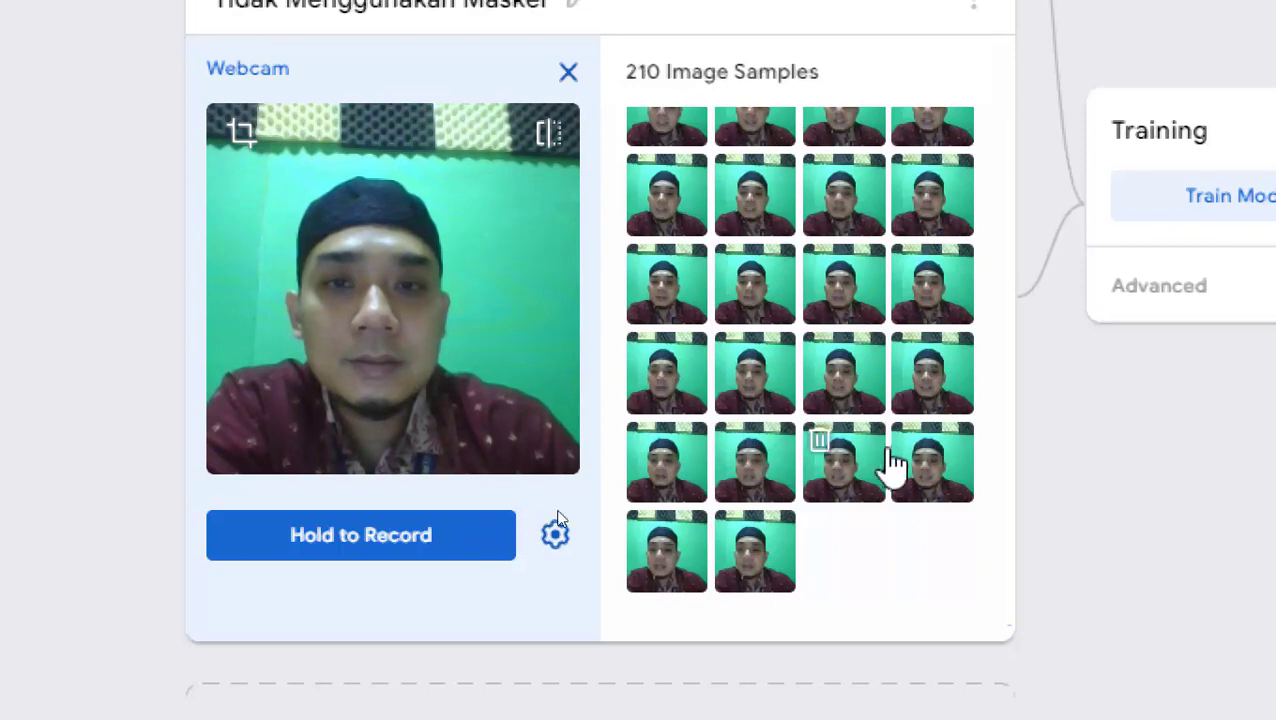
pyautogui.click(910, 443)
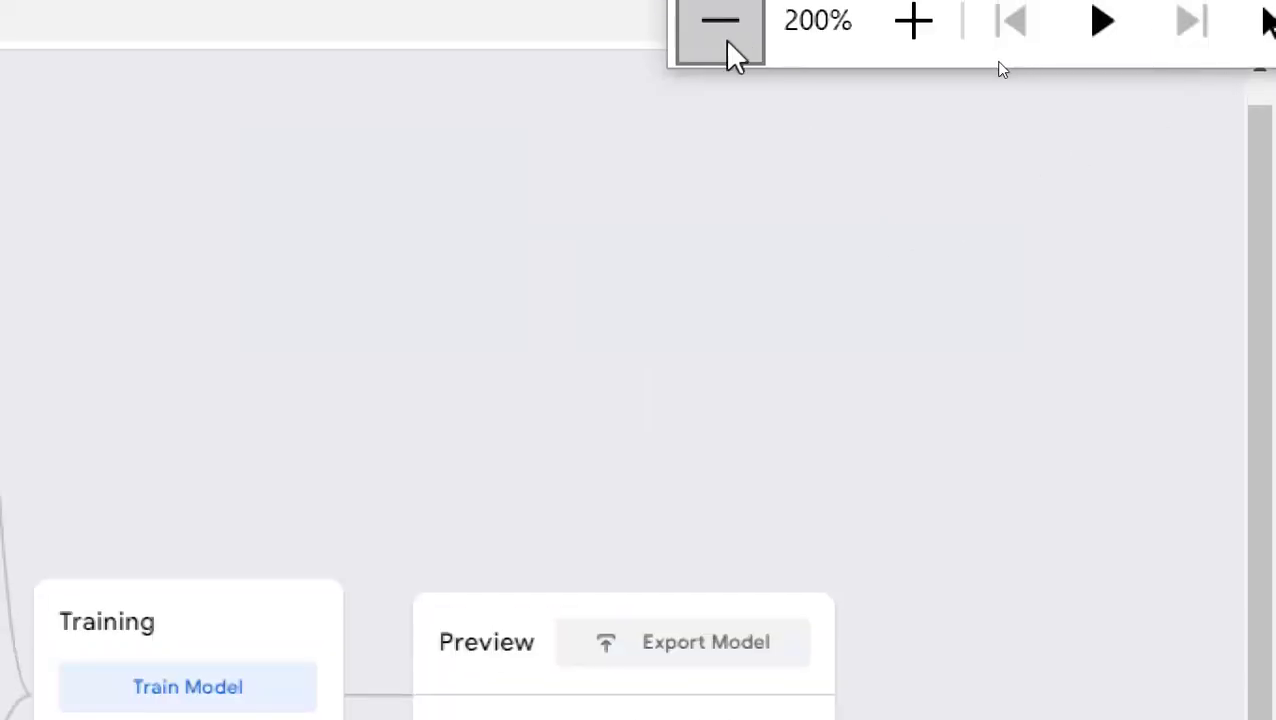
pyautogui.click(724, 36)
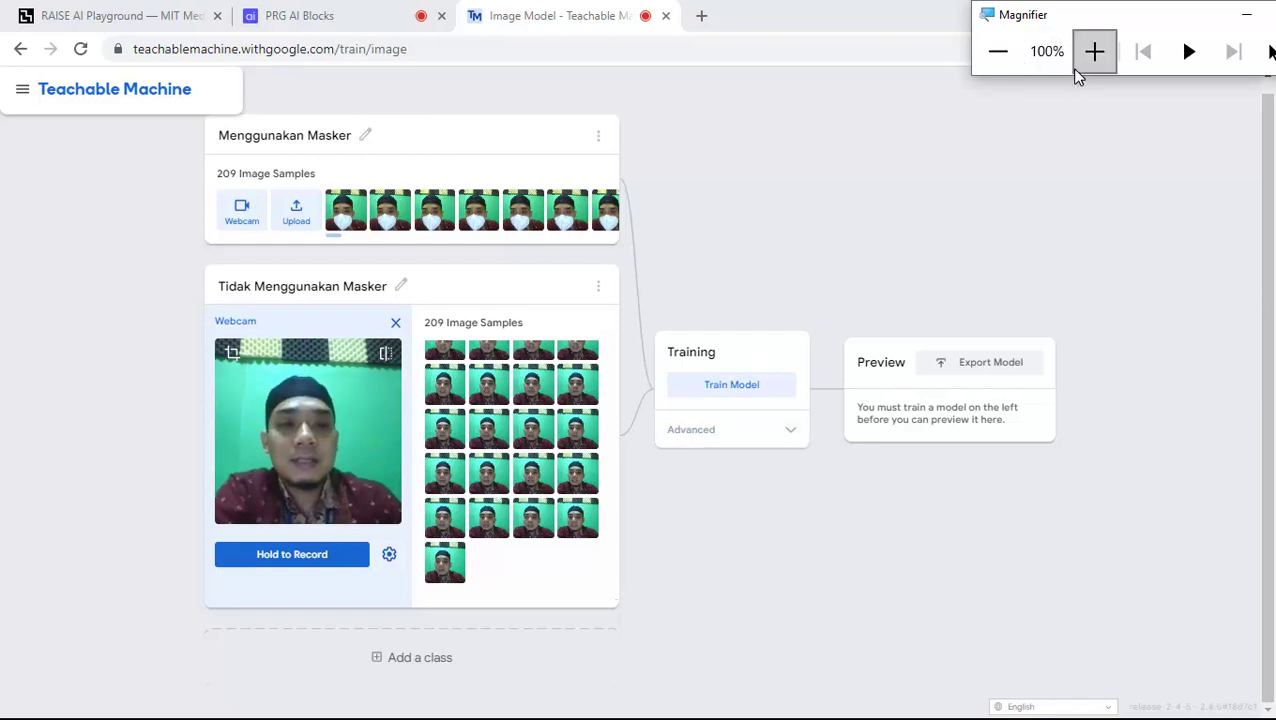
# Train the model on both mask classes and check its live webcam predictions in the preview.
pyautogui.click(753, 392)
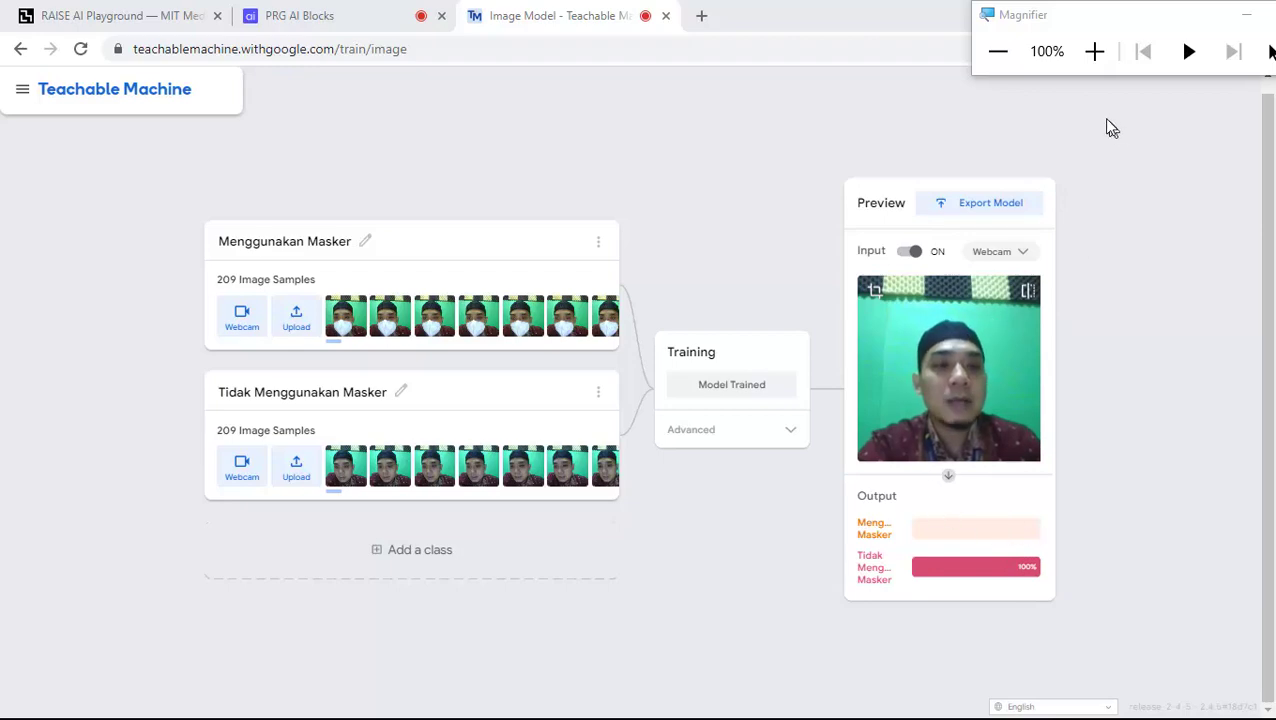
pyautogui.click(1094, 51)
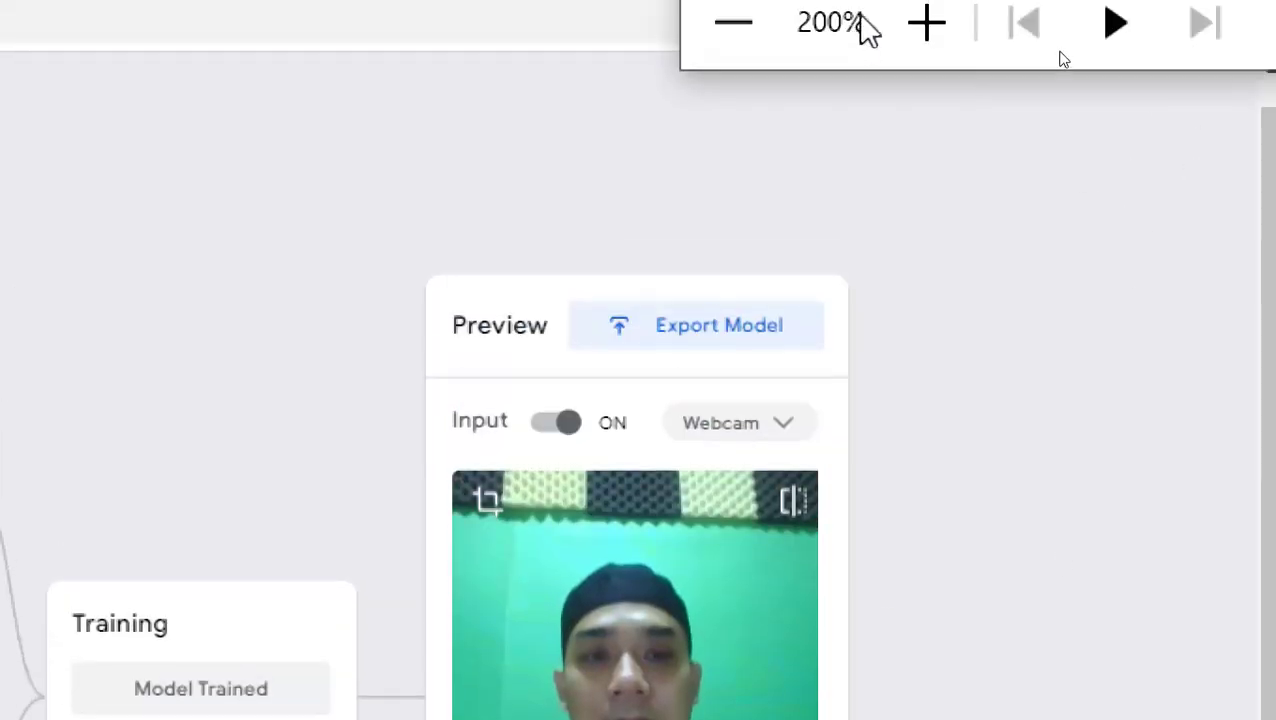
pyautogui.click(745, 25)
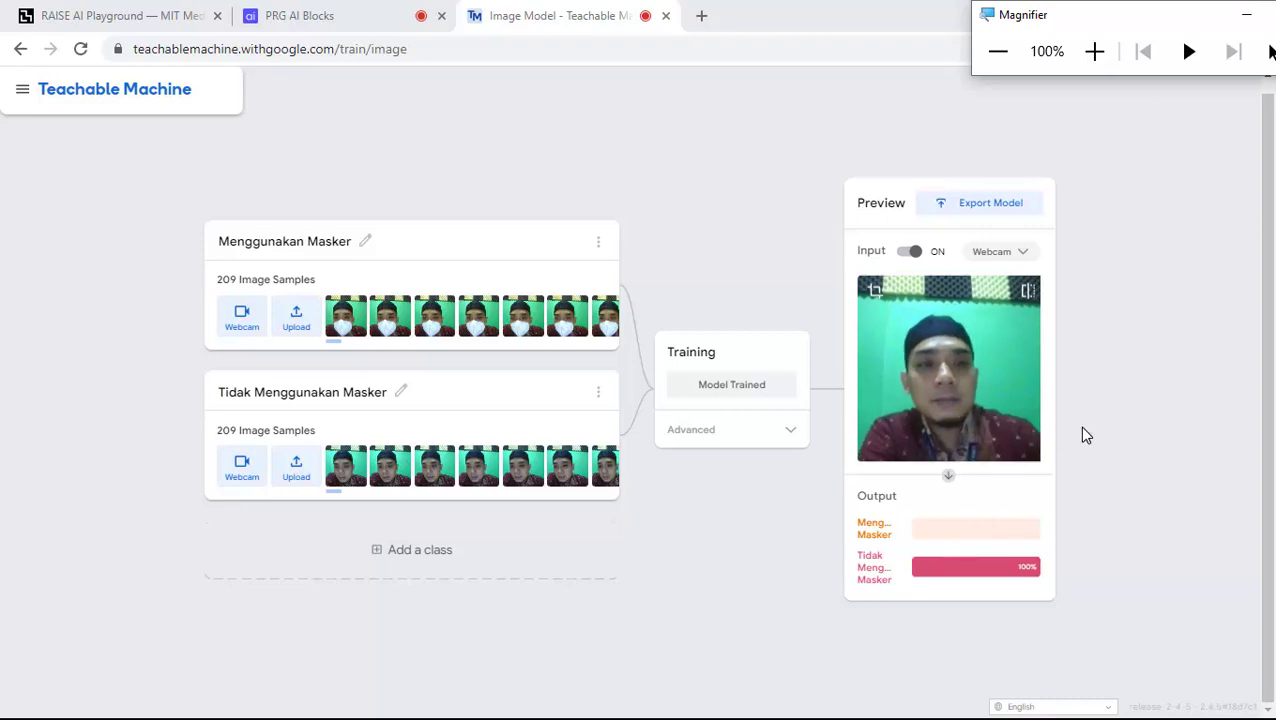
pyautogui.click(1094, 51)
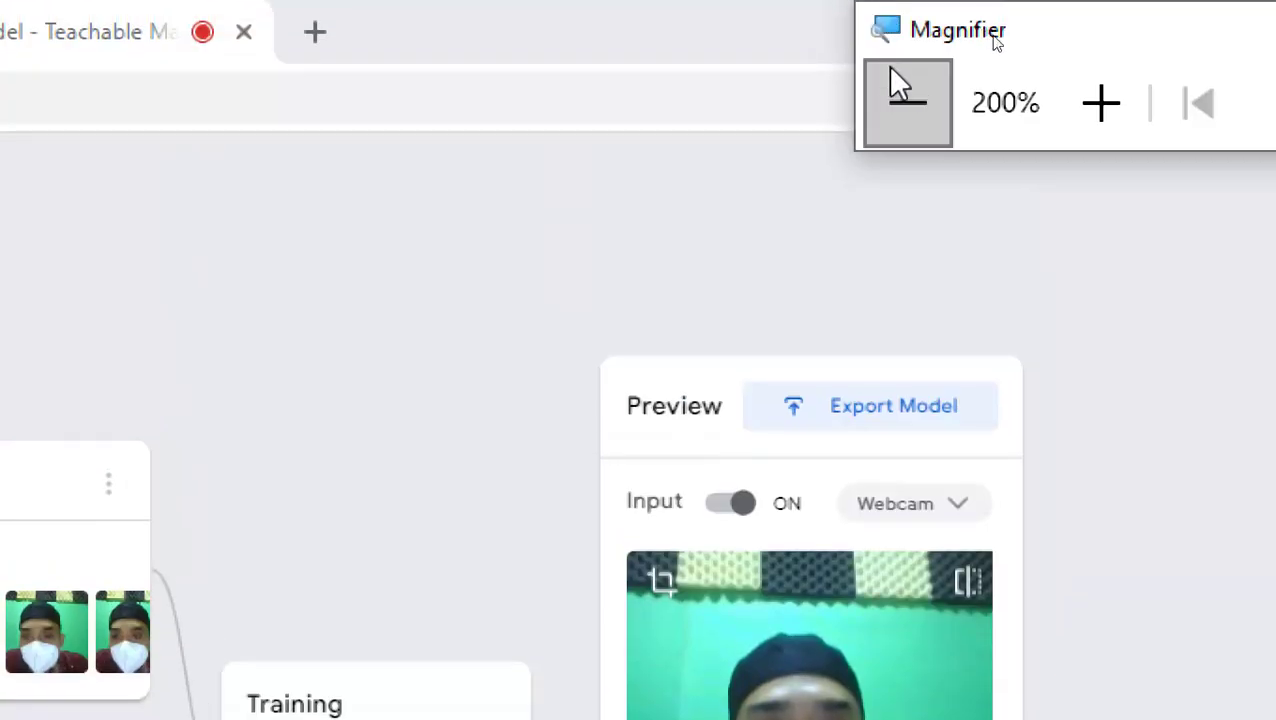
pyautogui.click(903, 100)
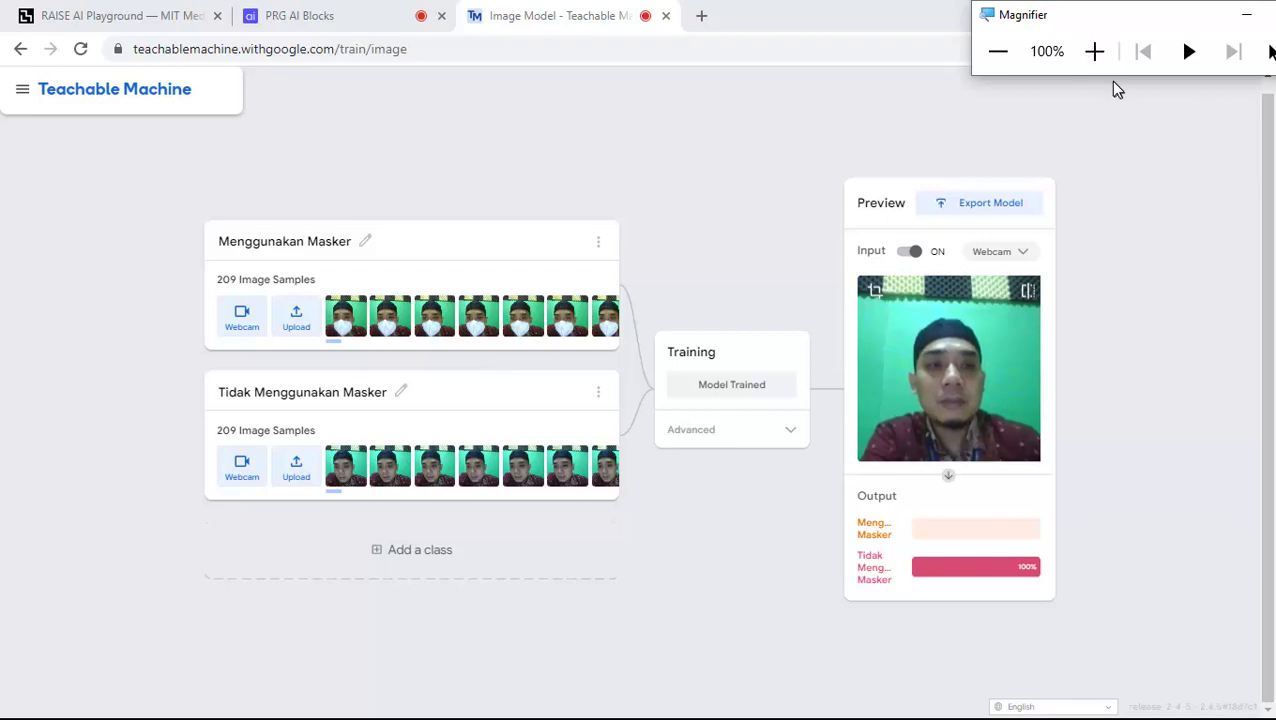
# Expand the advanced training settings and examine the epochs, batch size and learning rate options.
pyautogui.click(1094, 51)
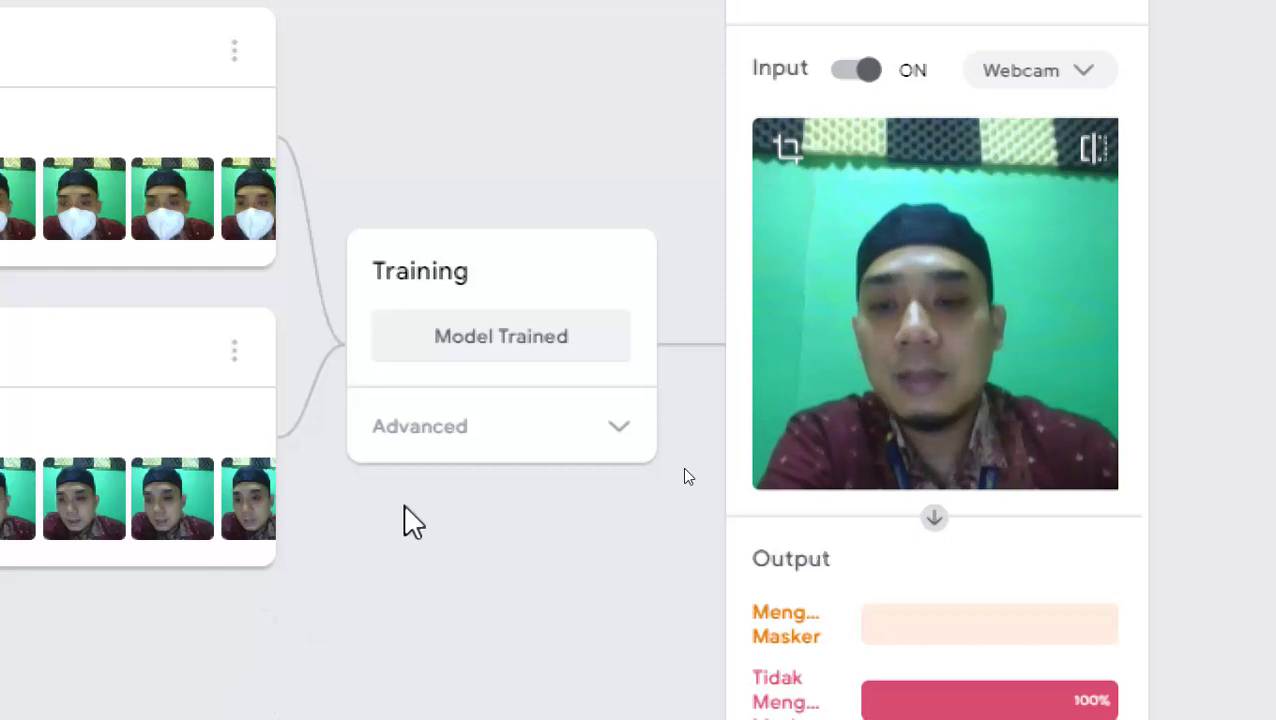
pyautogui.click(434, 445)
pyautogui.scroll(2, 444, 452)
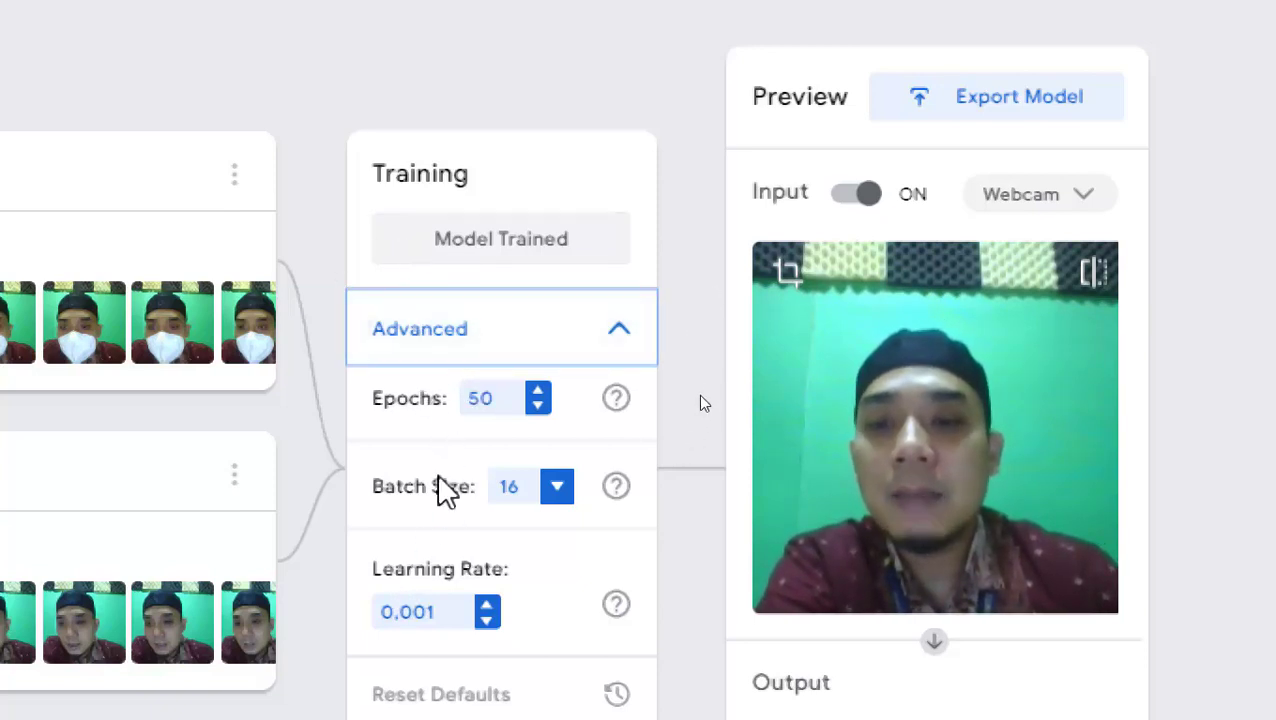
pyautogui.scroll(-2, 430, 600)
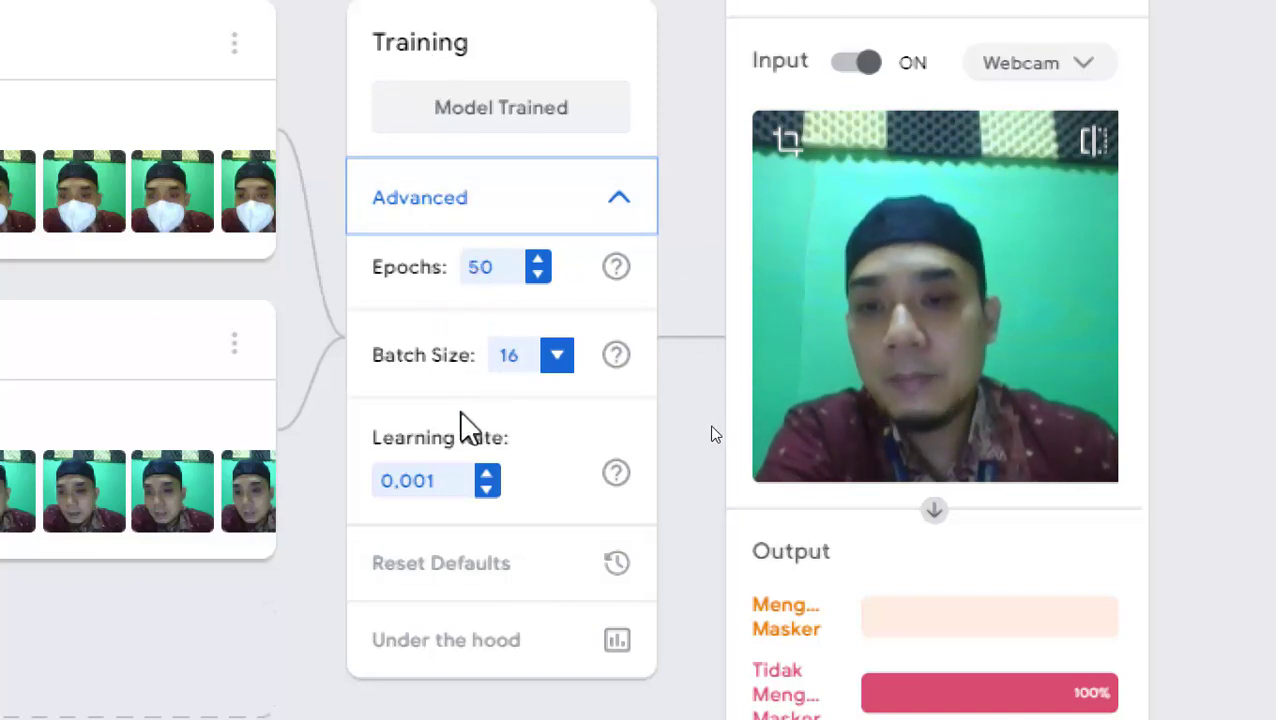
pyautogui.click(421, 523)
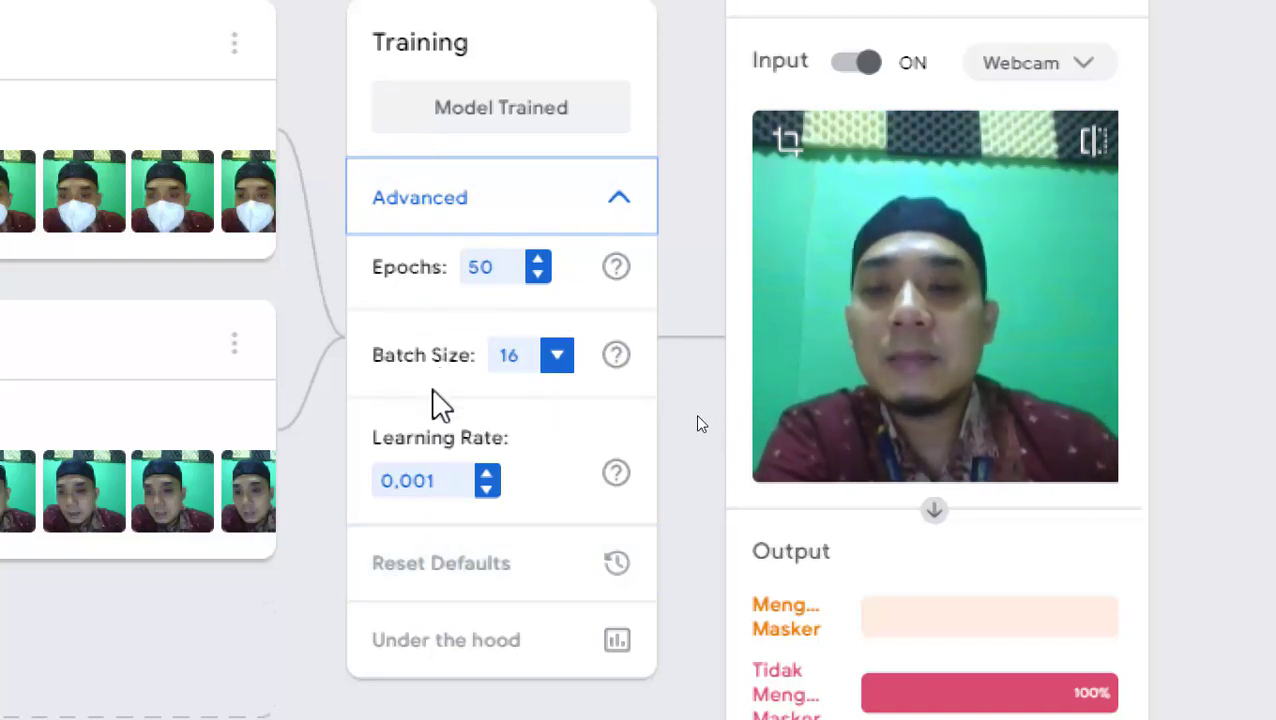
pyautogui.scroll(1, 458, 60)
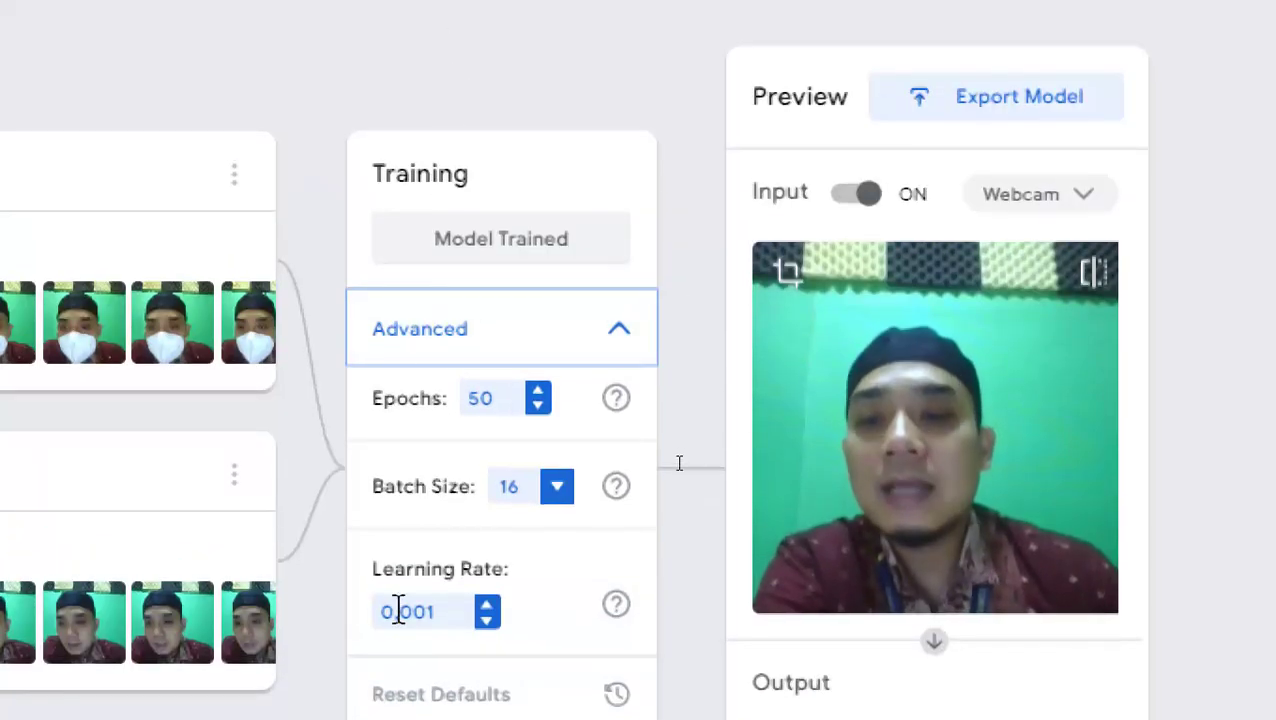
pyautogui.scroll(-1, 404, 698)
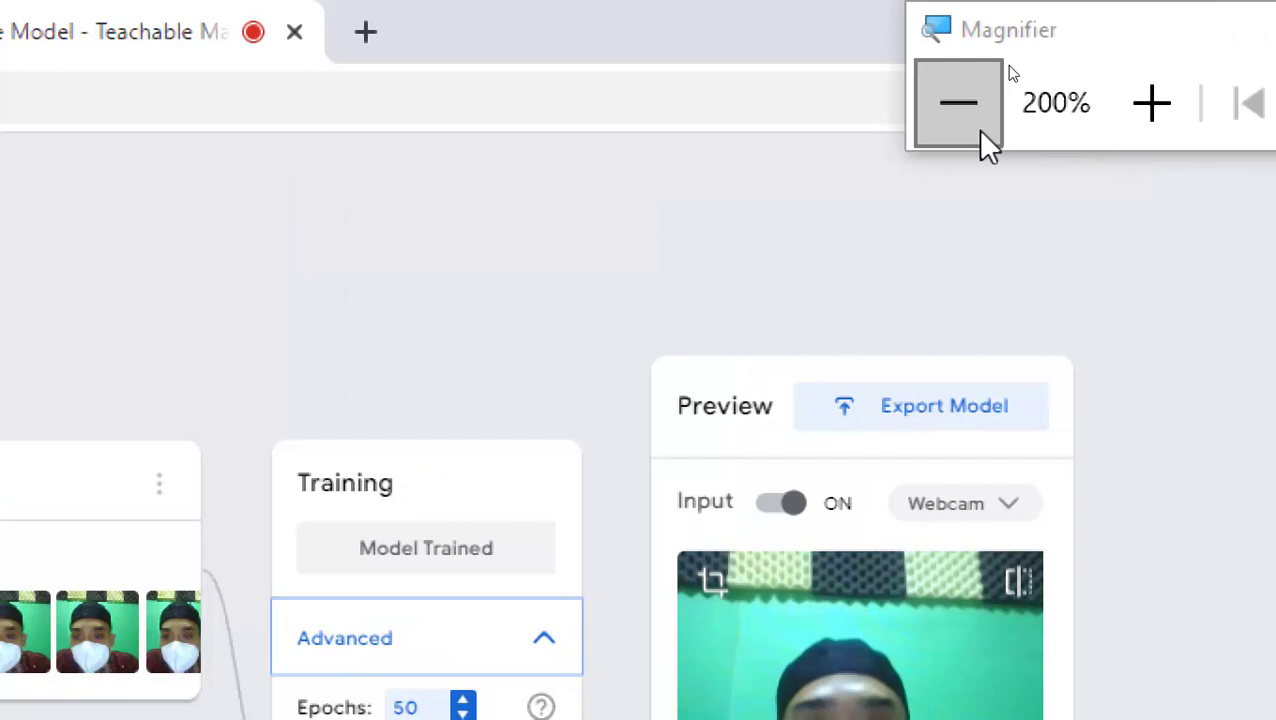
pyautogui.click(980, 130)
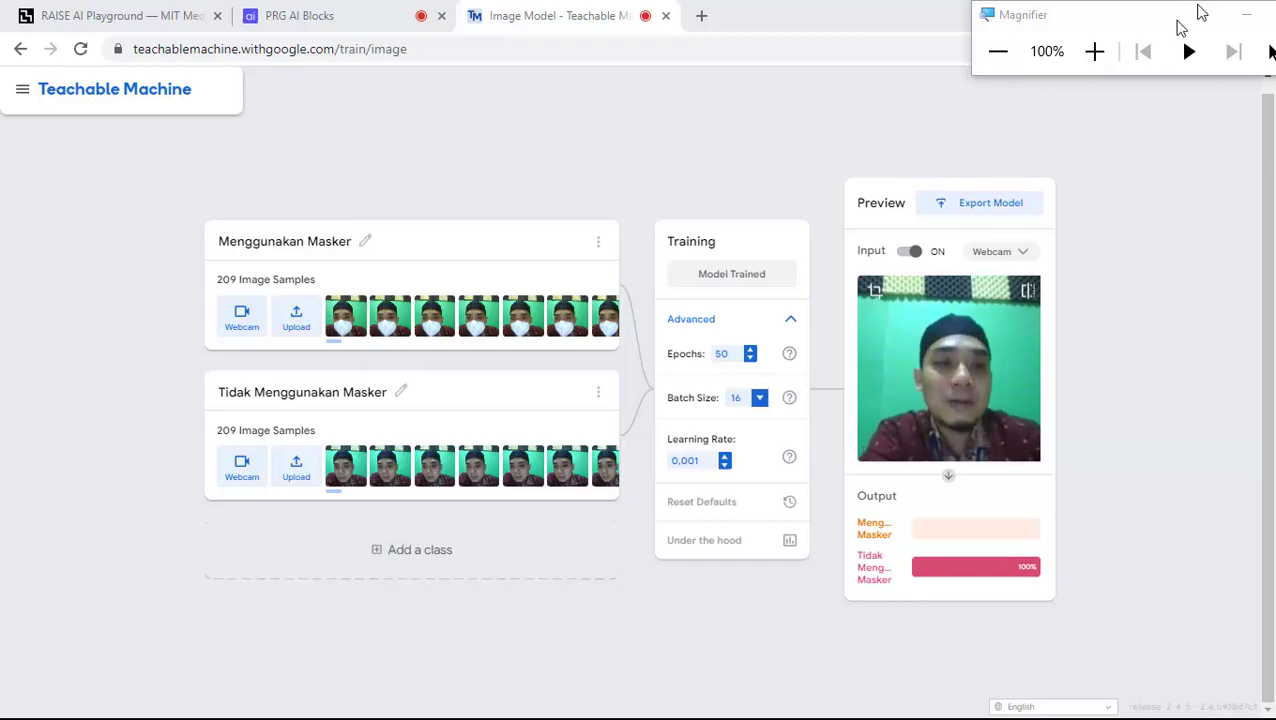
pyautogui.click(1094, 51)
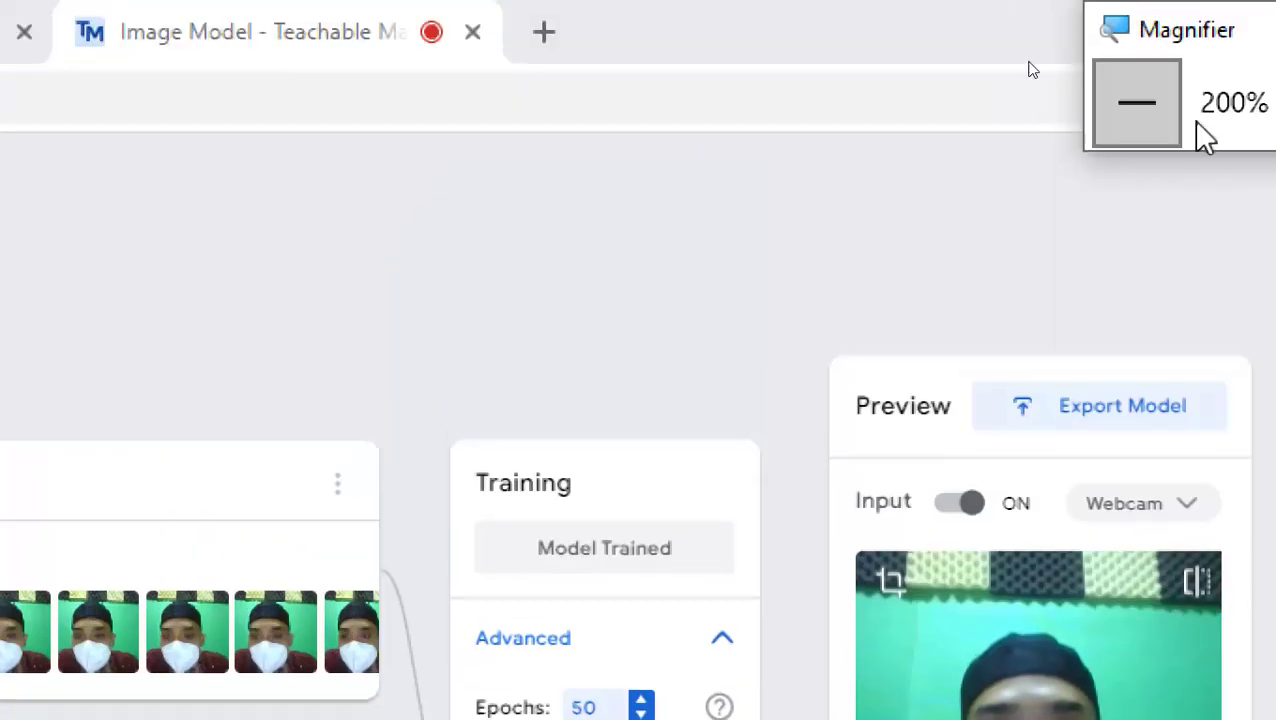
pyautogui.click(1163, 112)
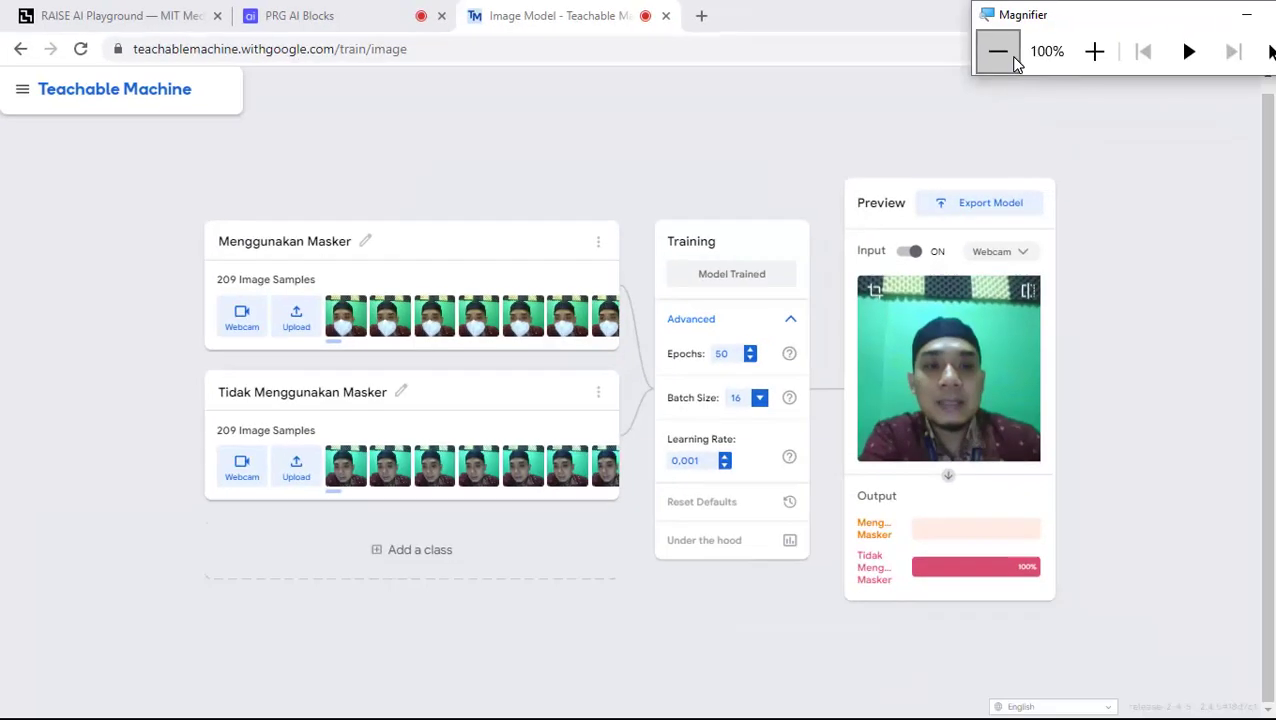
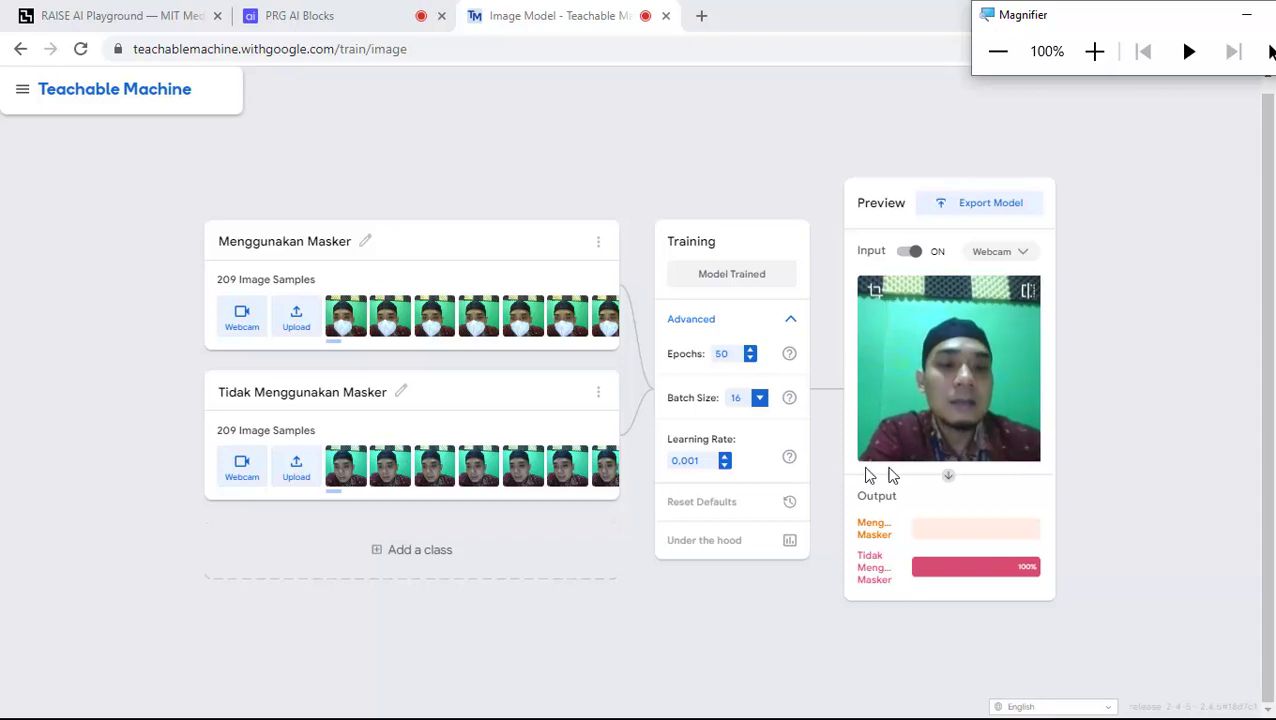
# Collapse the advanced training settings after reviewing the reset option.
pyautogui.click(720, 513)
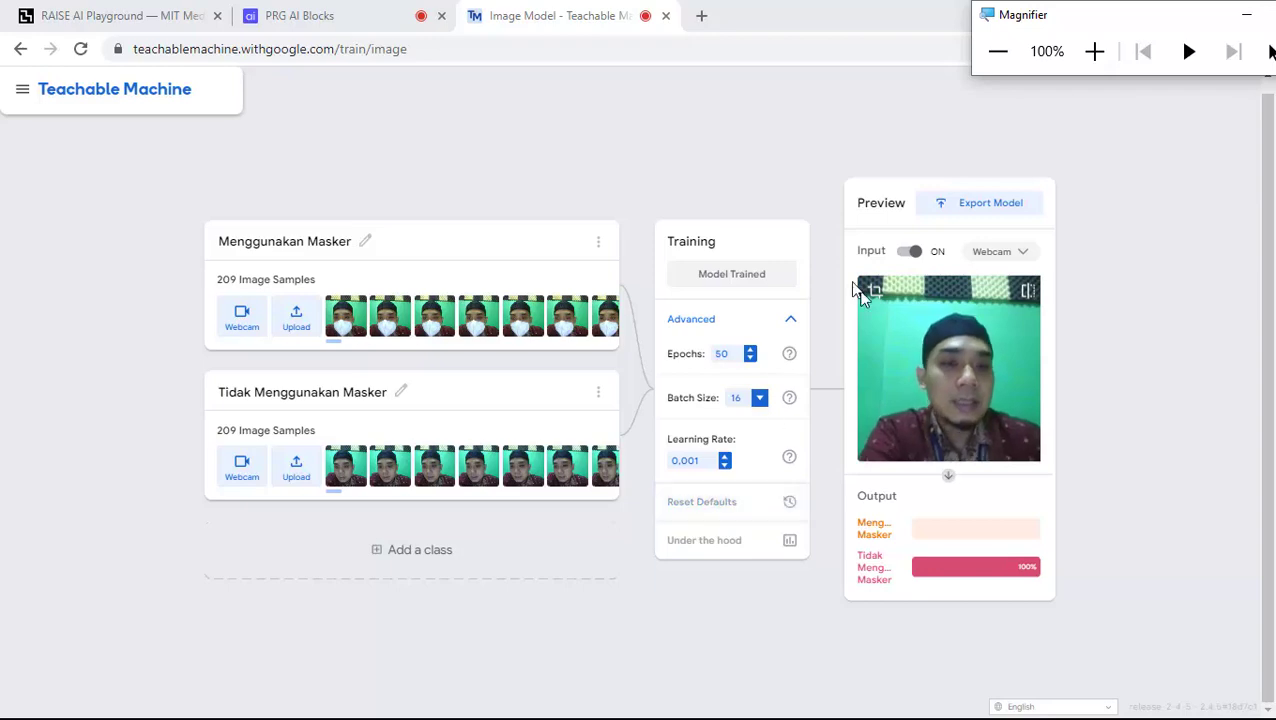
pyautogui.click(1088, 58)
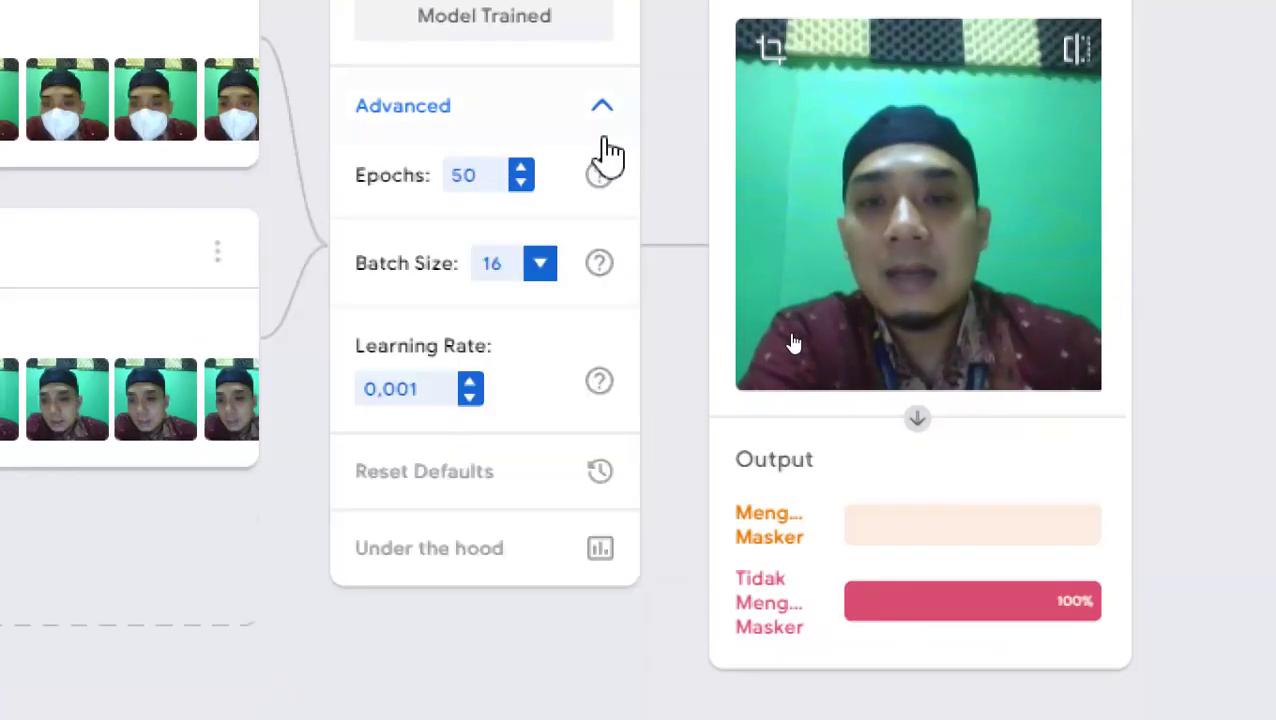
pyautogui.click(604, 132)
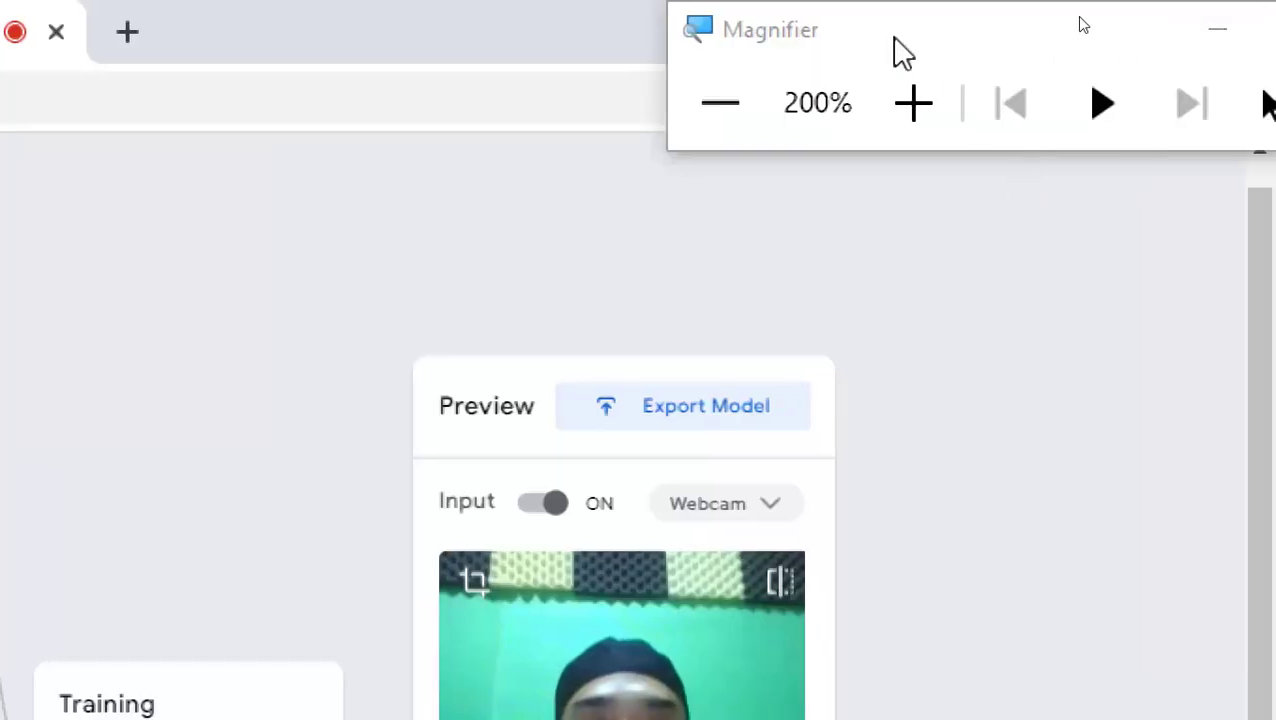
pyautogui.click(720, 103)
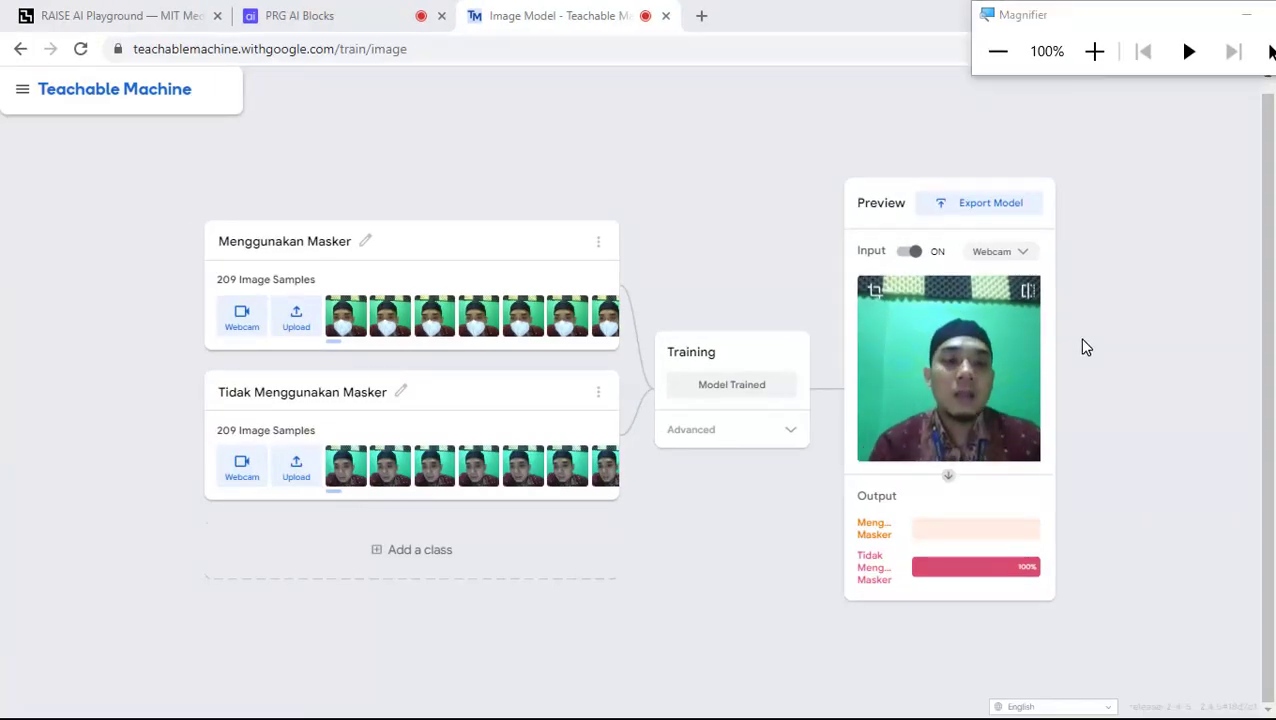
# Export the trained model as Tensorflow.js by uploading it to the cloud for a shareable link.
pyautogui.click(1097, 58)
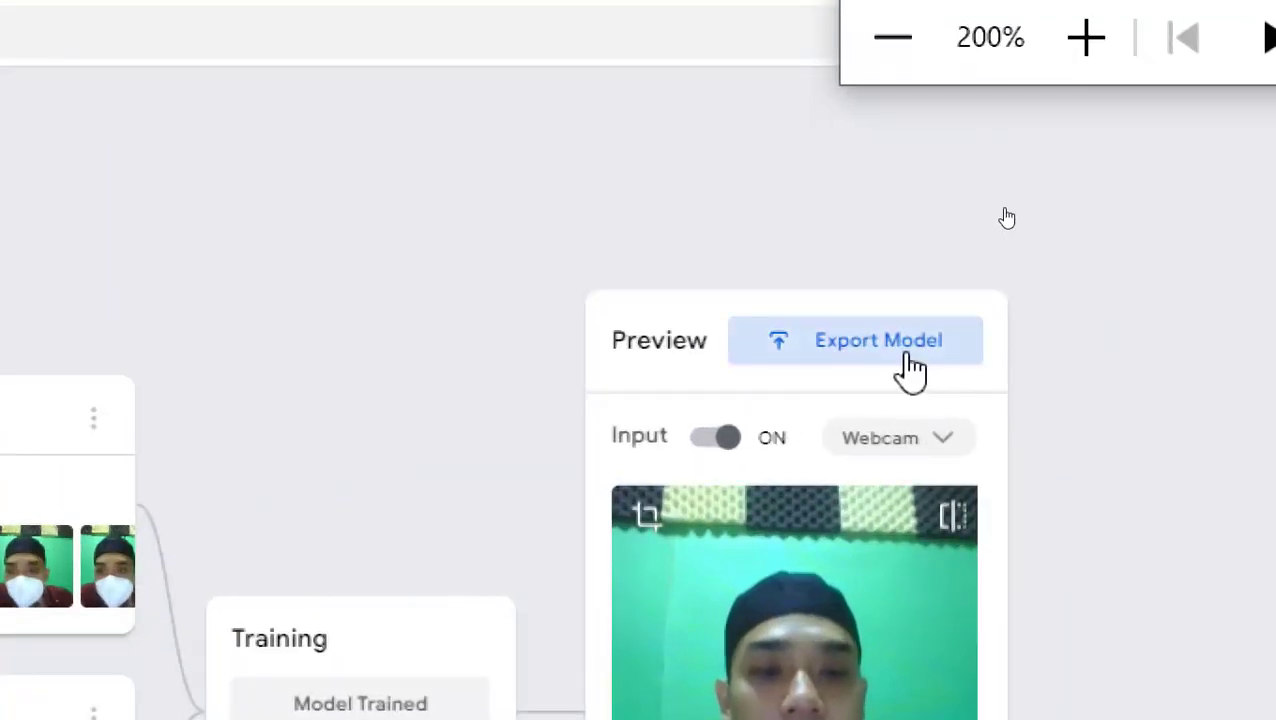
pyautogui.click(888, 60)
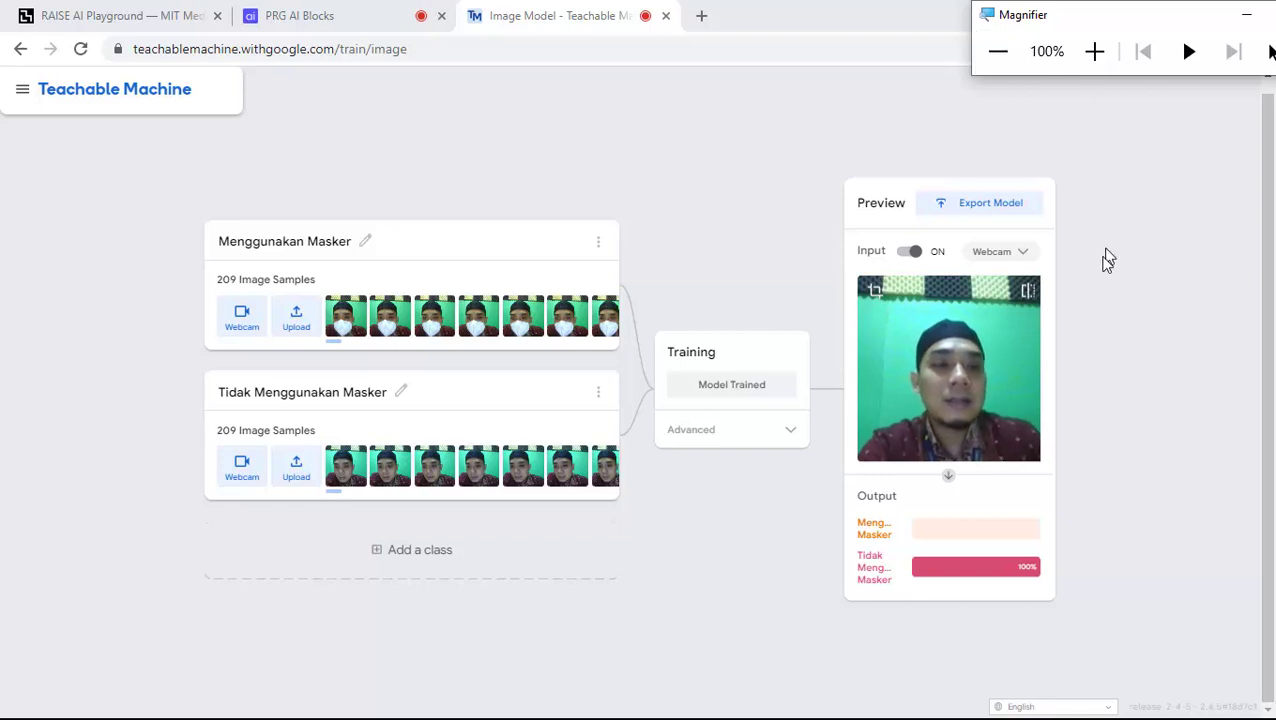
pyautogui.click(1003, 208)
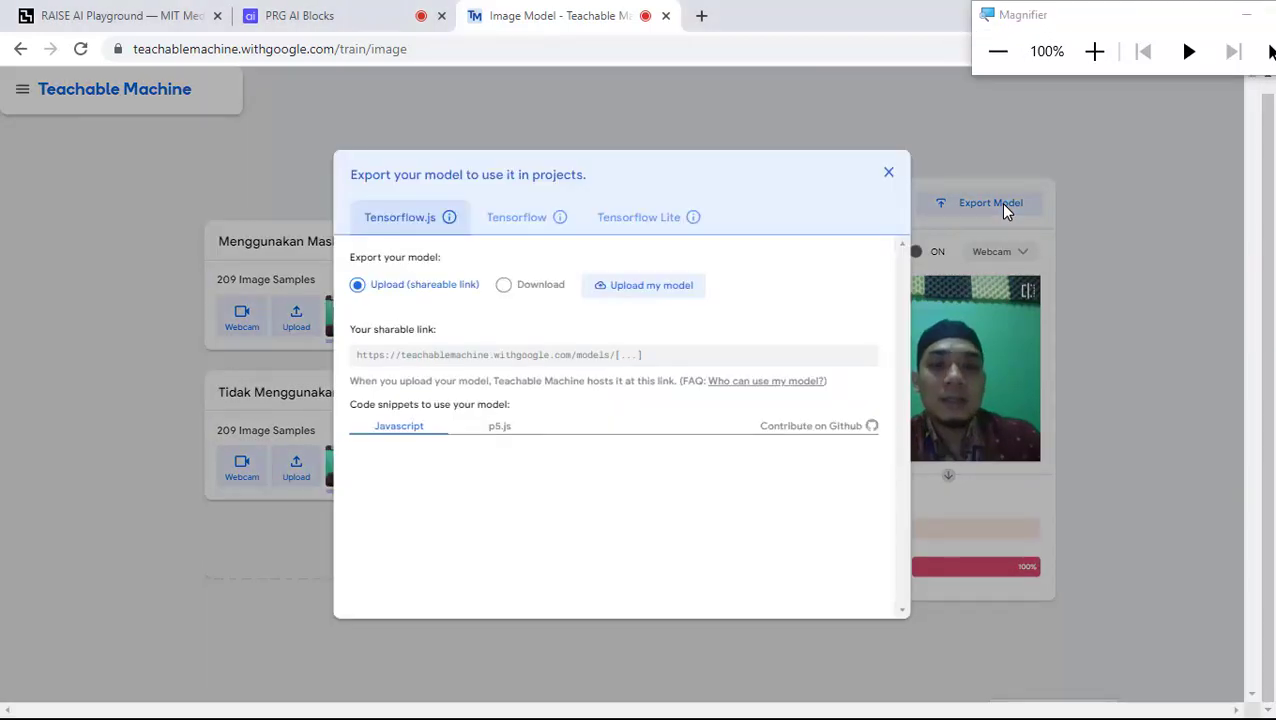
pyautogui.click(1094, 51)
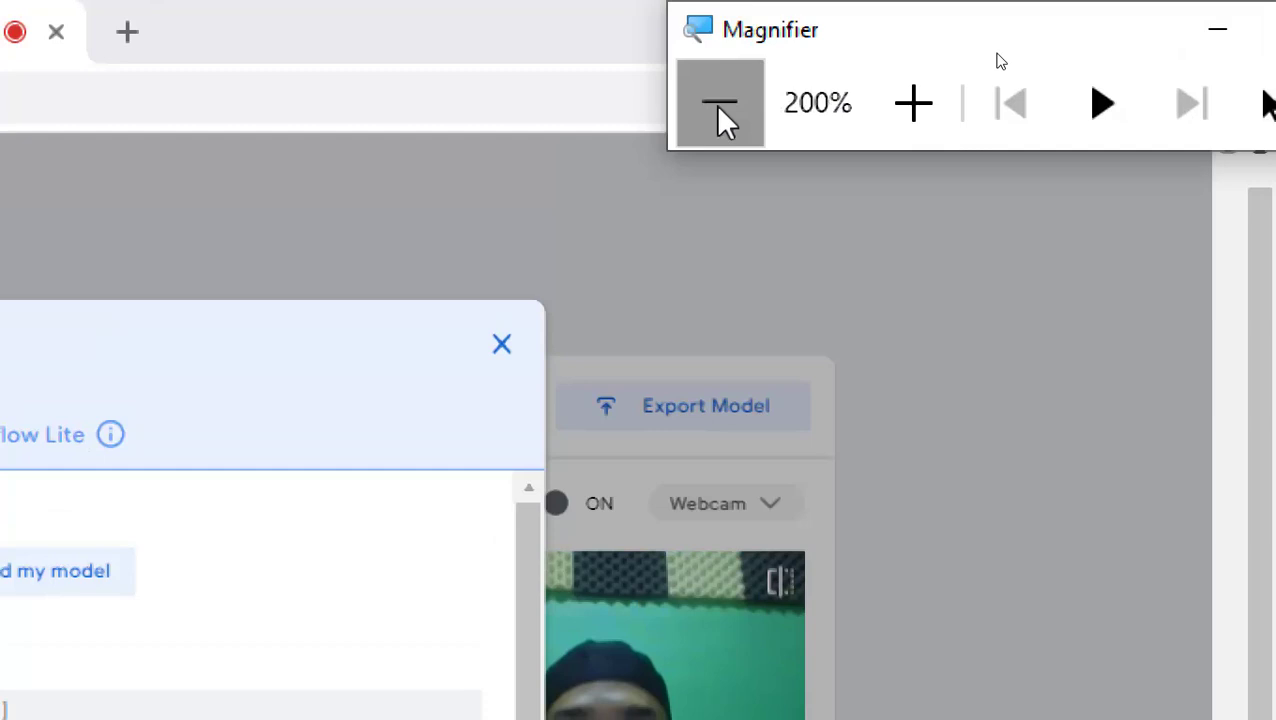
pyautogui.click(718, 103)
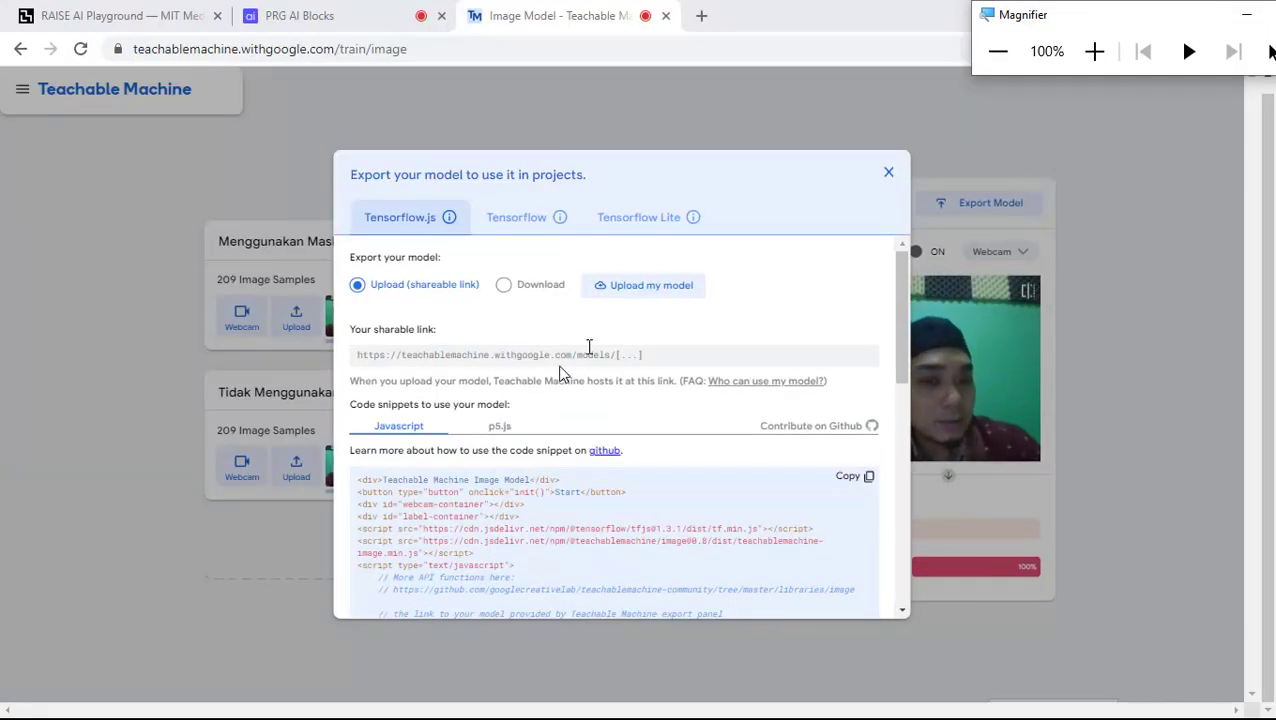
pyautogui.click(633, 300)
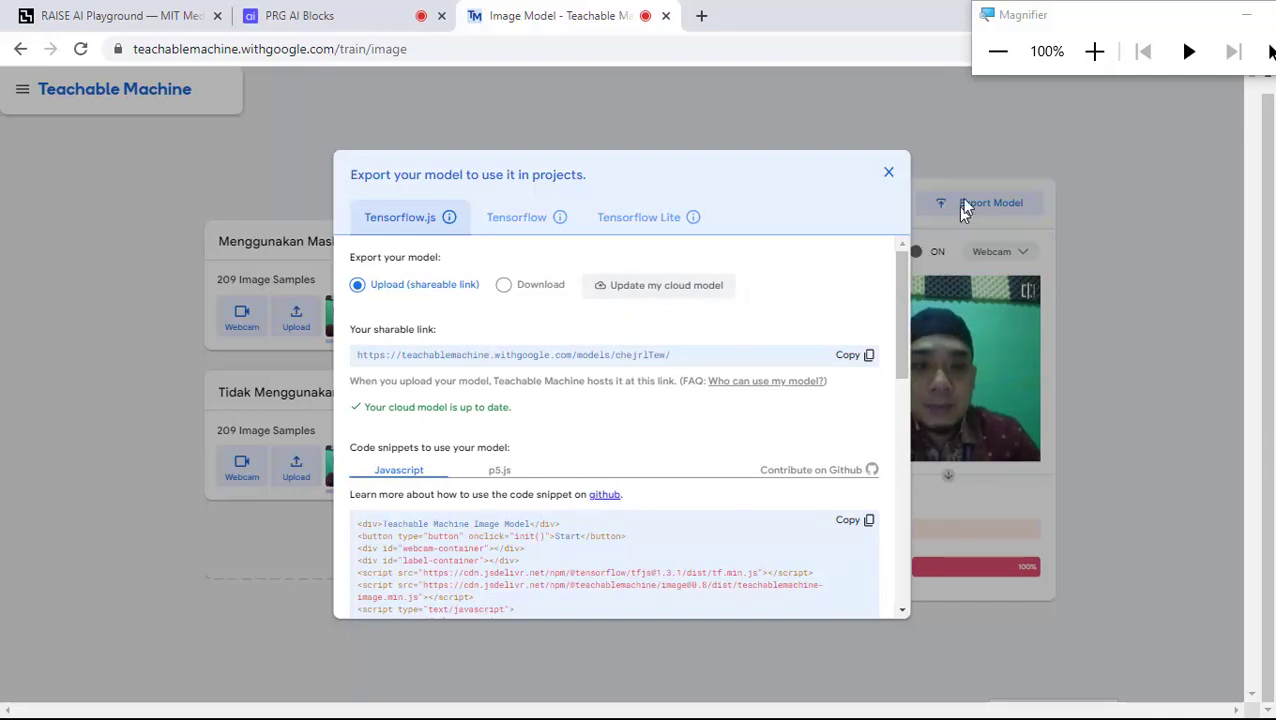
# Copy the exported model's shareable link and keep it in a Notepad note under "Link Model Identifikasi Masker :".
pyautogui.click(1094, 51)
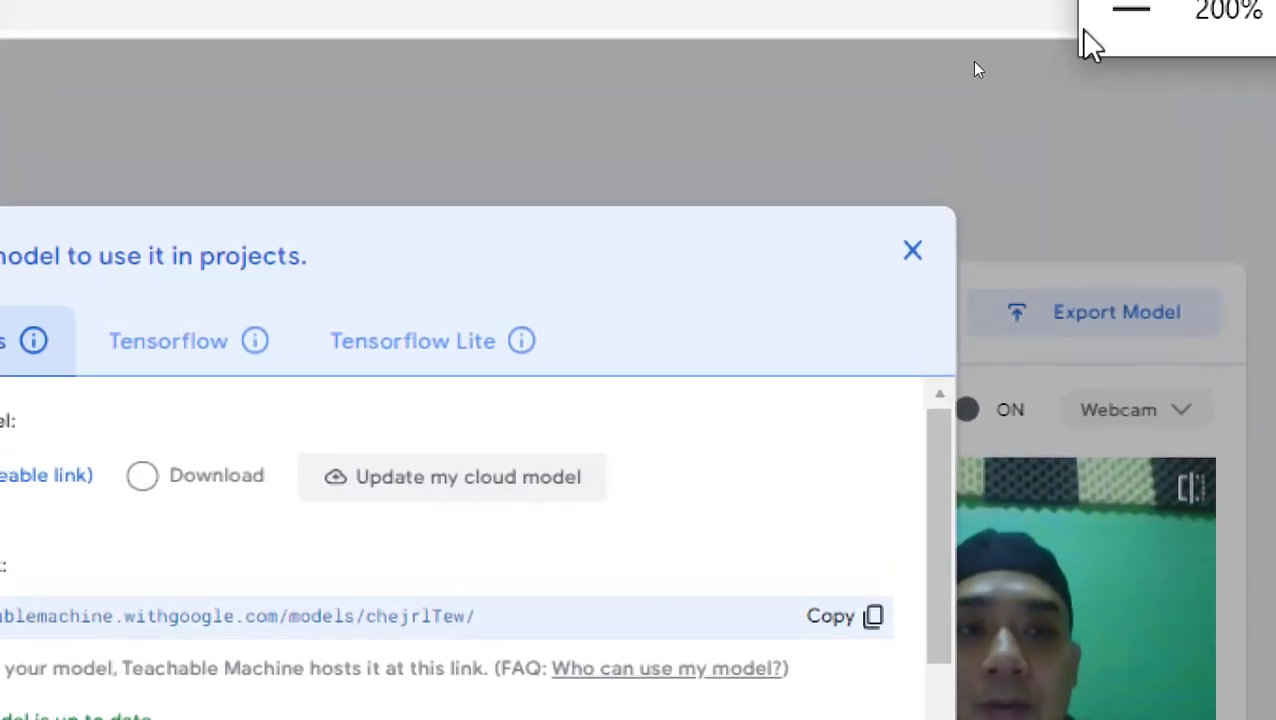
pyautogui.click(1130, 10)
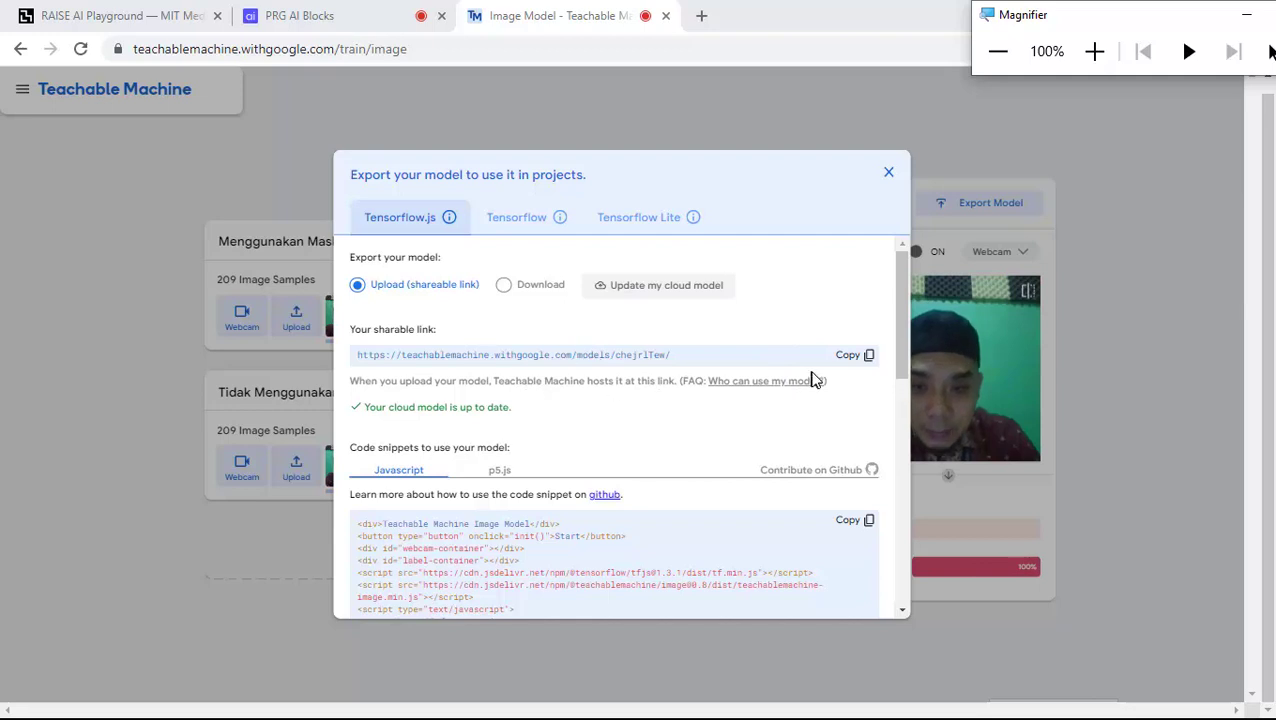
pyautogui.moveTo(362, 355); pyautogui.dragTo(621, 356)
pyautogui.click(845, 357)
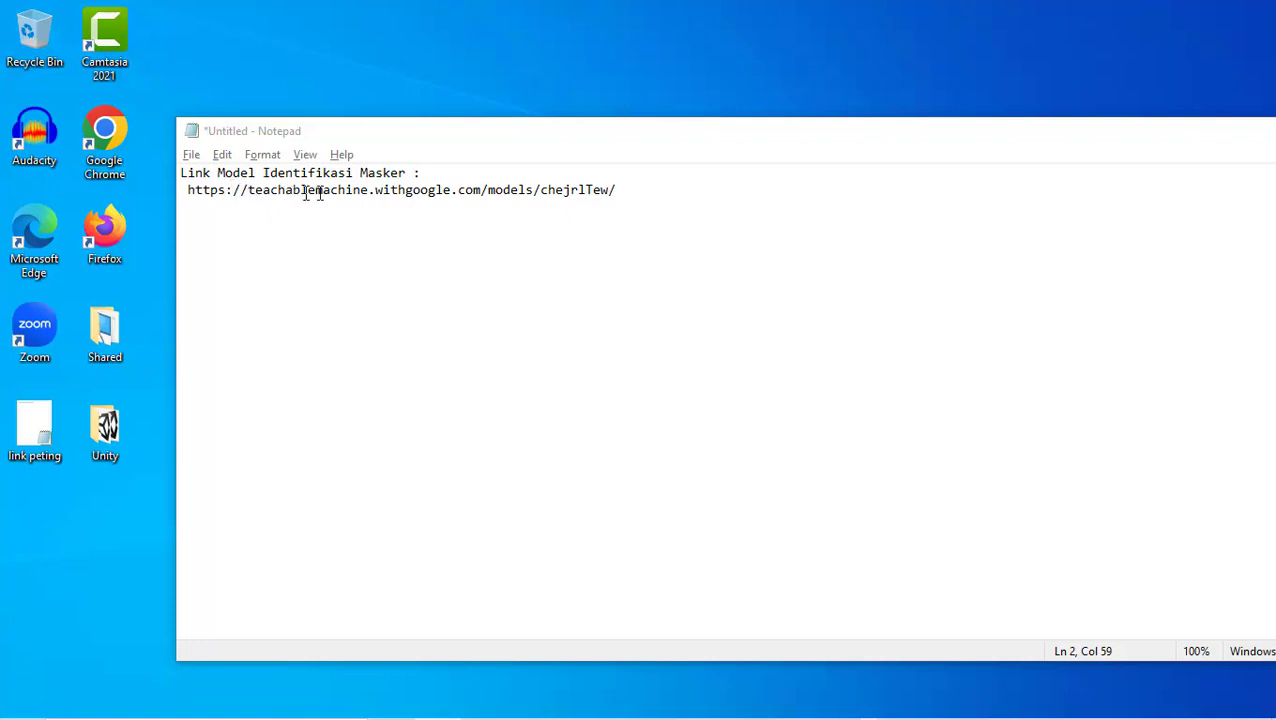
pyautogui.moveTo(203, 190); pyautogui.dragTo(201, 226)
pyautogui.click(625, 254)
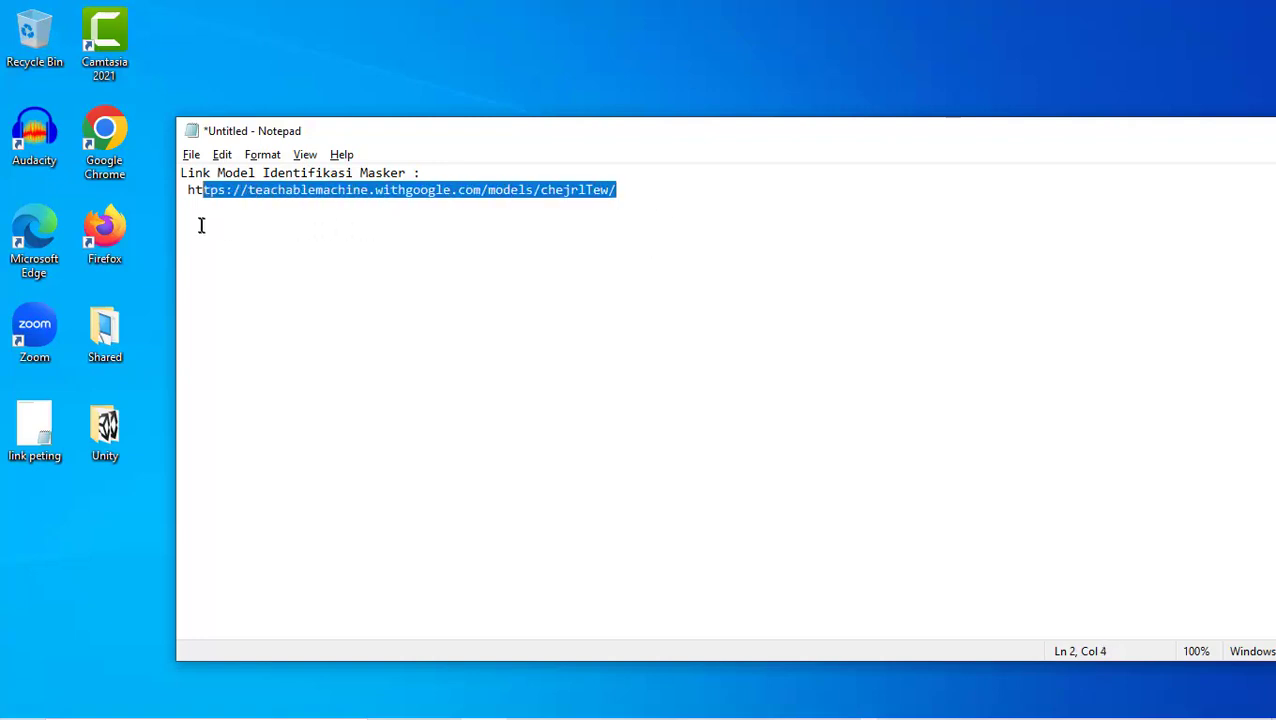
pyautogui.click(355, 213)
pyautogui.click(190, 192)
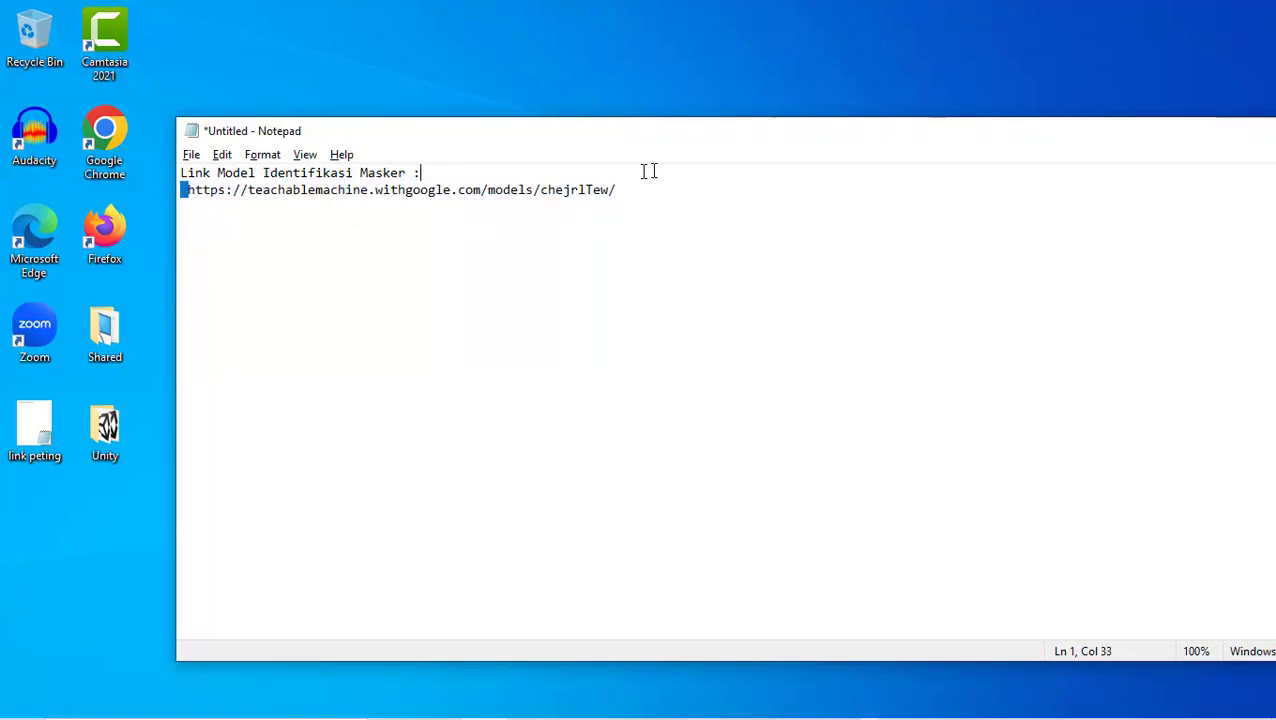
pyautogui.keyDown('shift'); pyautogui.click(661, 185); pyautogui.keyUp('shift')
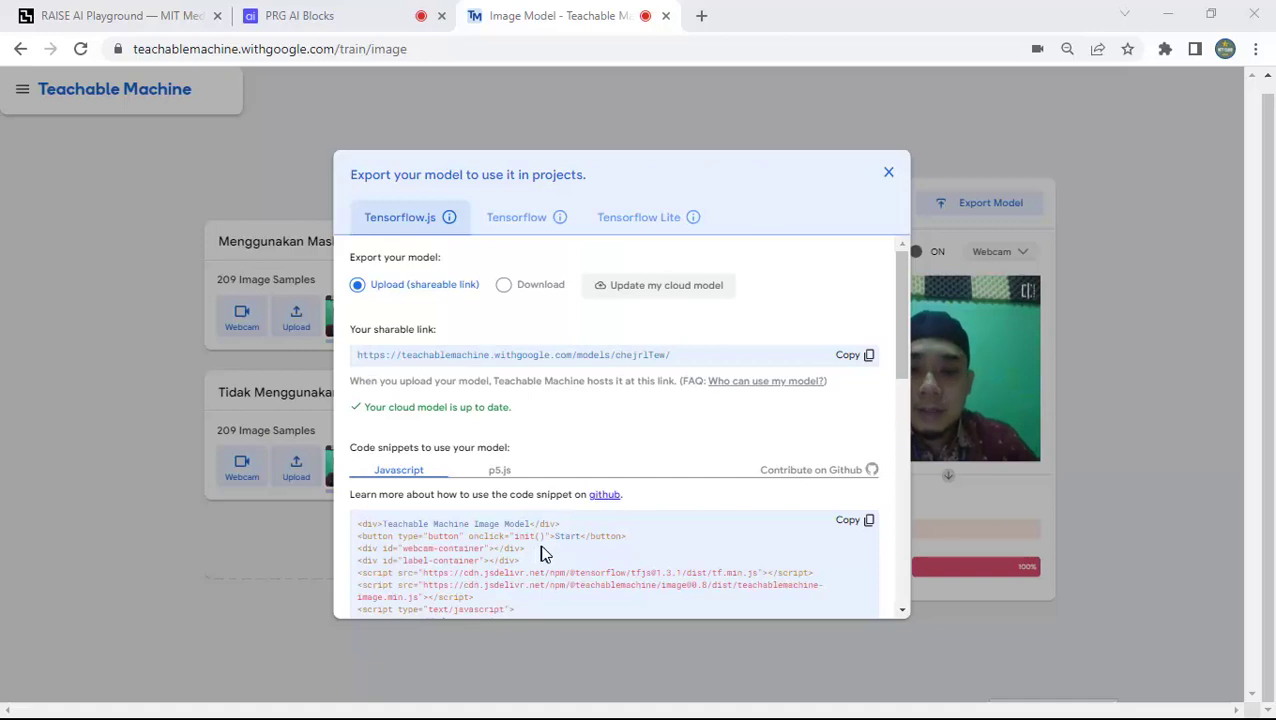
# Look through the code snippets in Teachable Machine's export dialog, close it, and download the project as project.tm.
pyautogui.scroll(-2, 545, 555)
pyautogui.scroll(-5, 545, 555)
pyautogui.scroll(5, 555, 549)
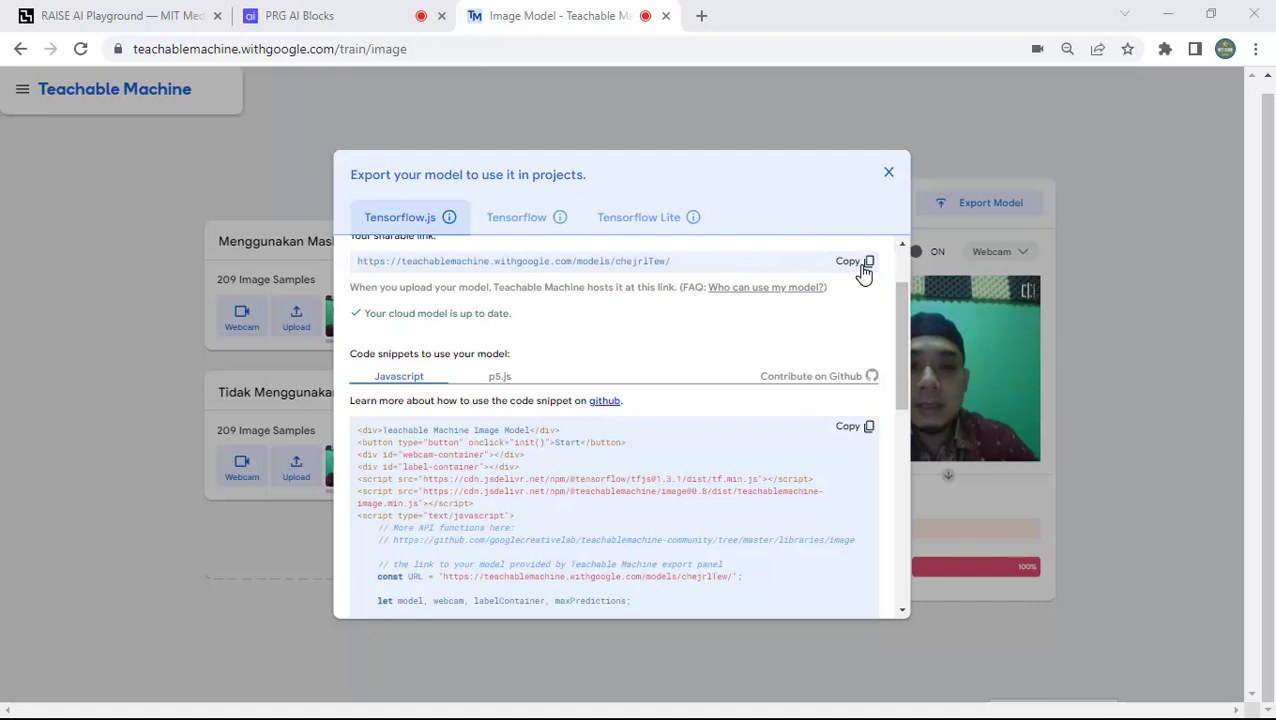
pyautogui.scroll(2, 845, 370)
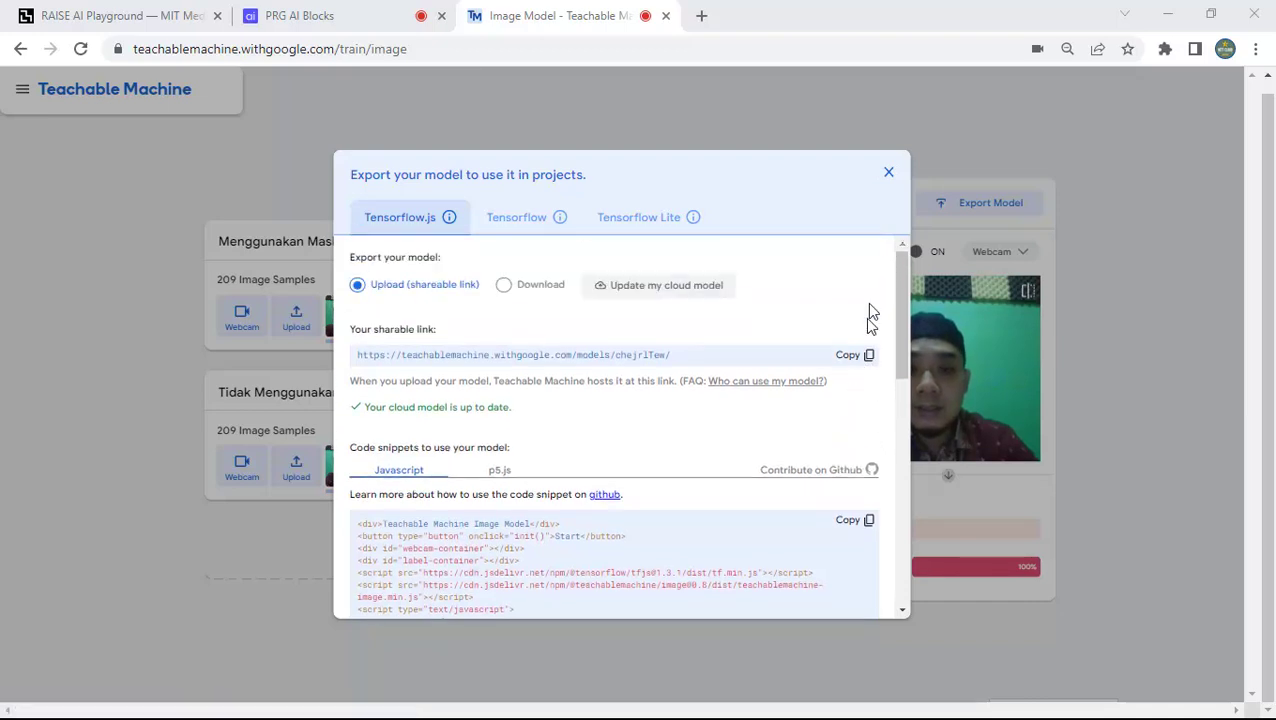
pyautogui.click(888, 176)
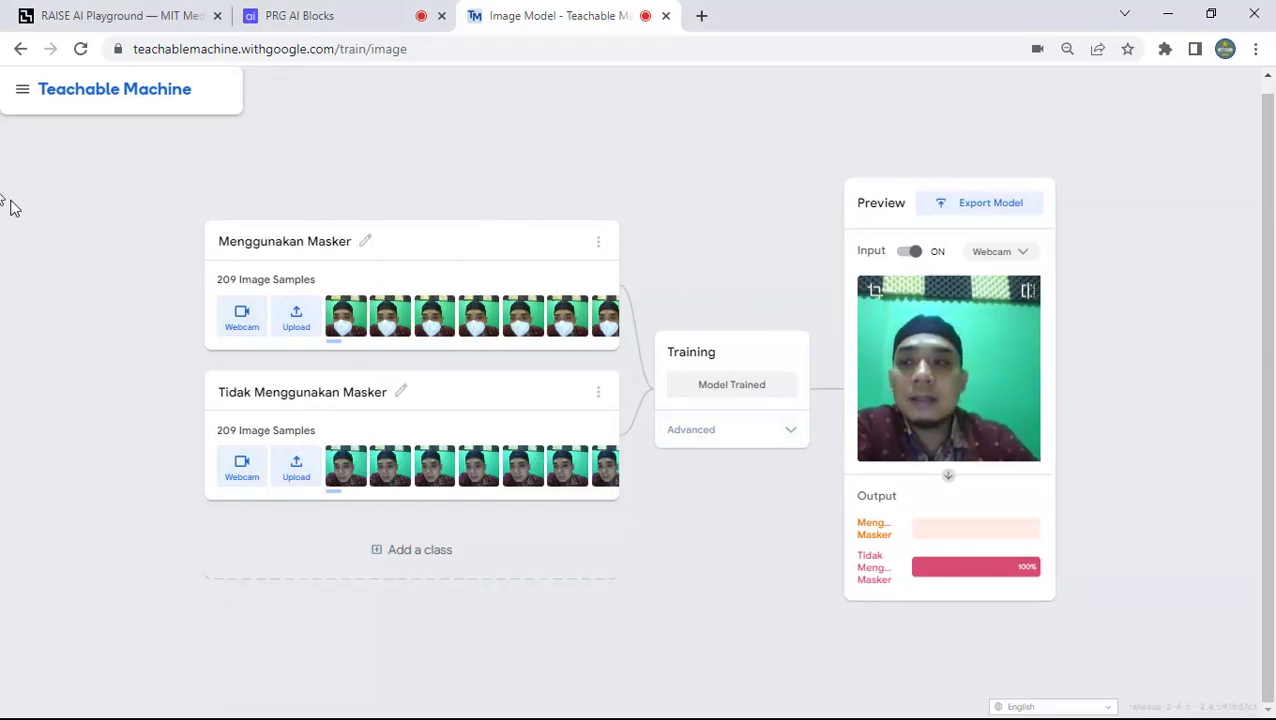
pyautogui.click(23, 93)
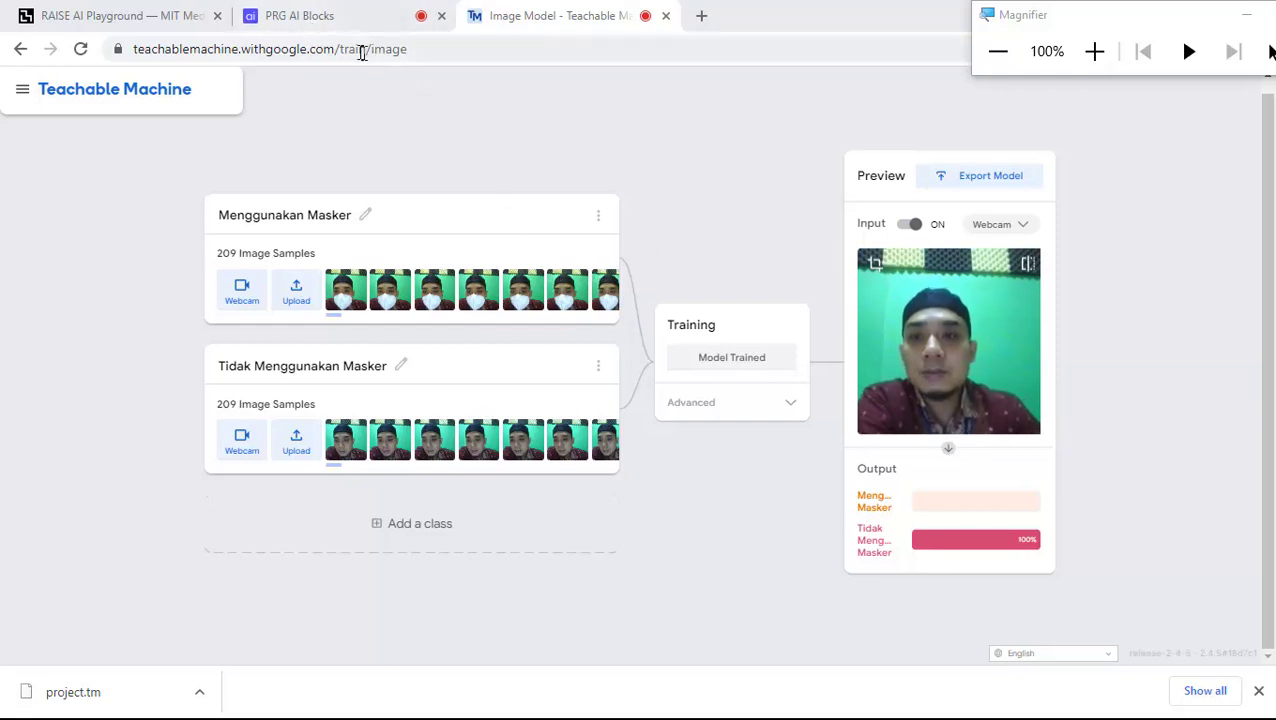
# In PRG AI Blocks, move Sprite1 to x -123, y -84 and look through its costumes, ending on angry.
pyautogui.click(295, 12)
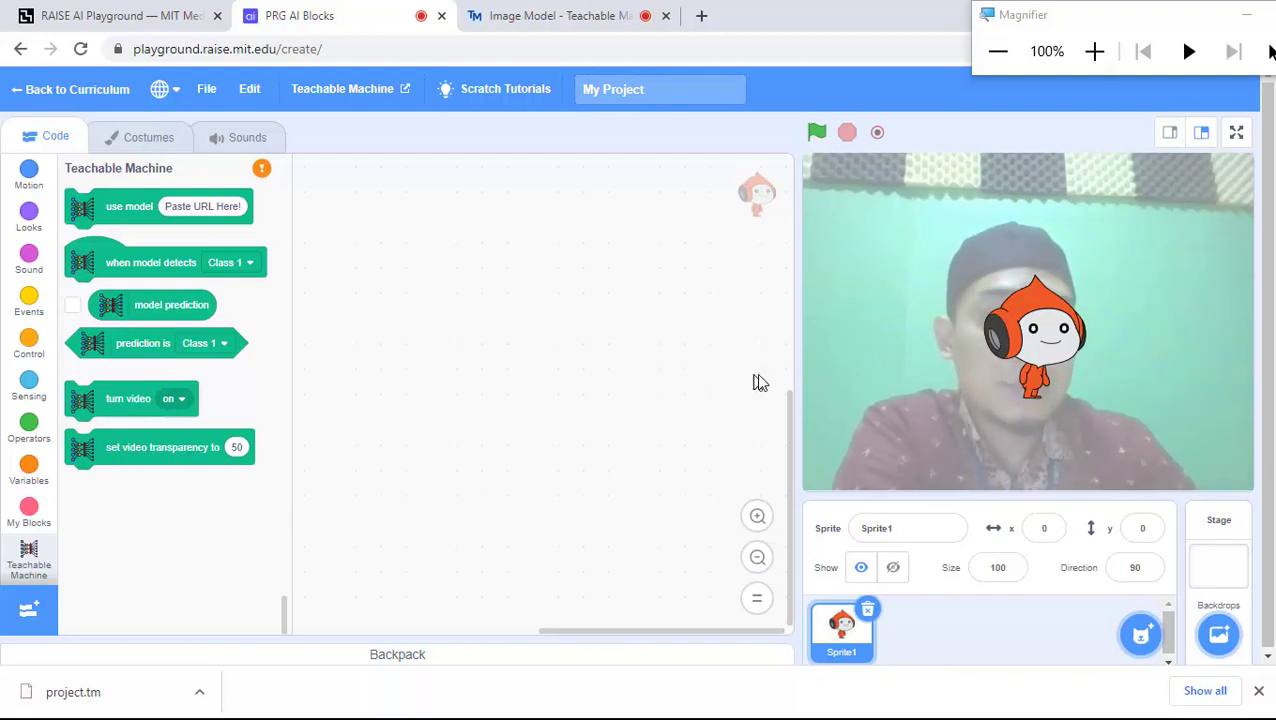
pyautogui.moveTo(1050, 342); pyautogui.dragTo(943, 422)
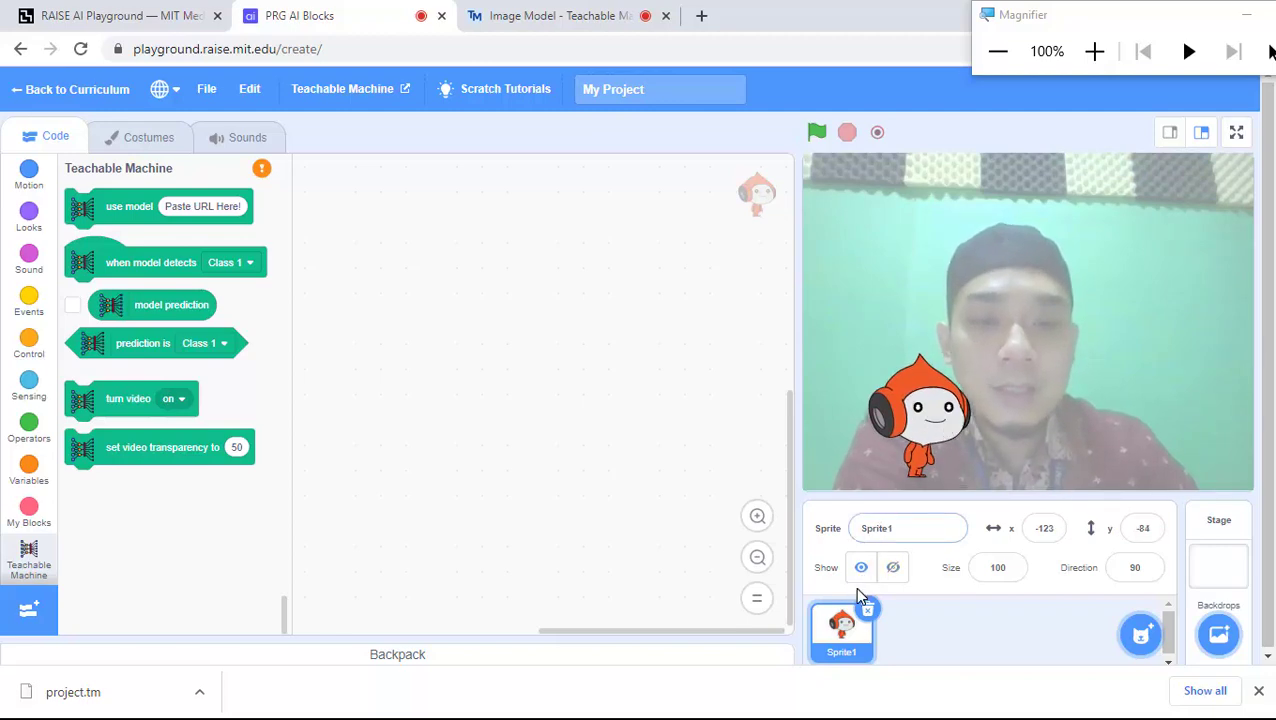
pyautogui.click(158, 137)
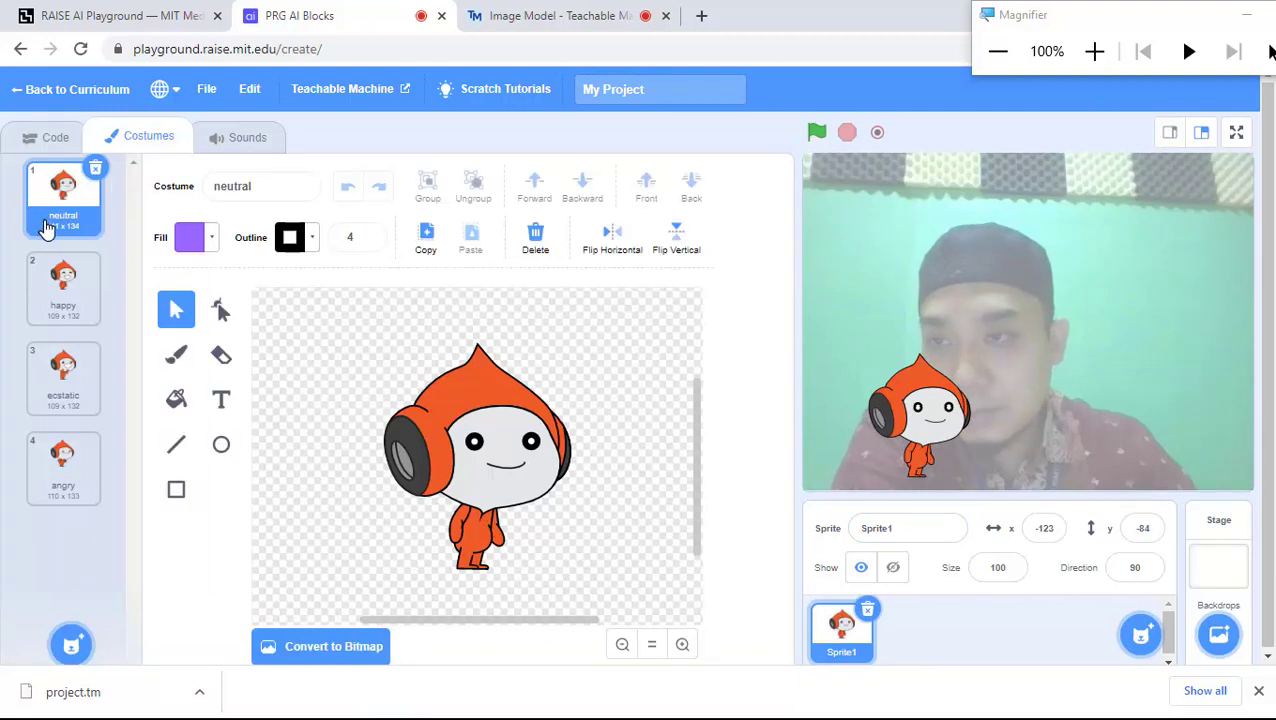
pyautogui.click(64, 285)
pyautogui.click(68, 372)
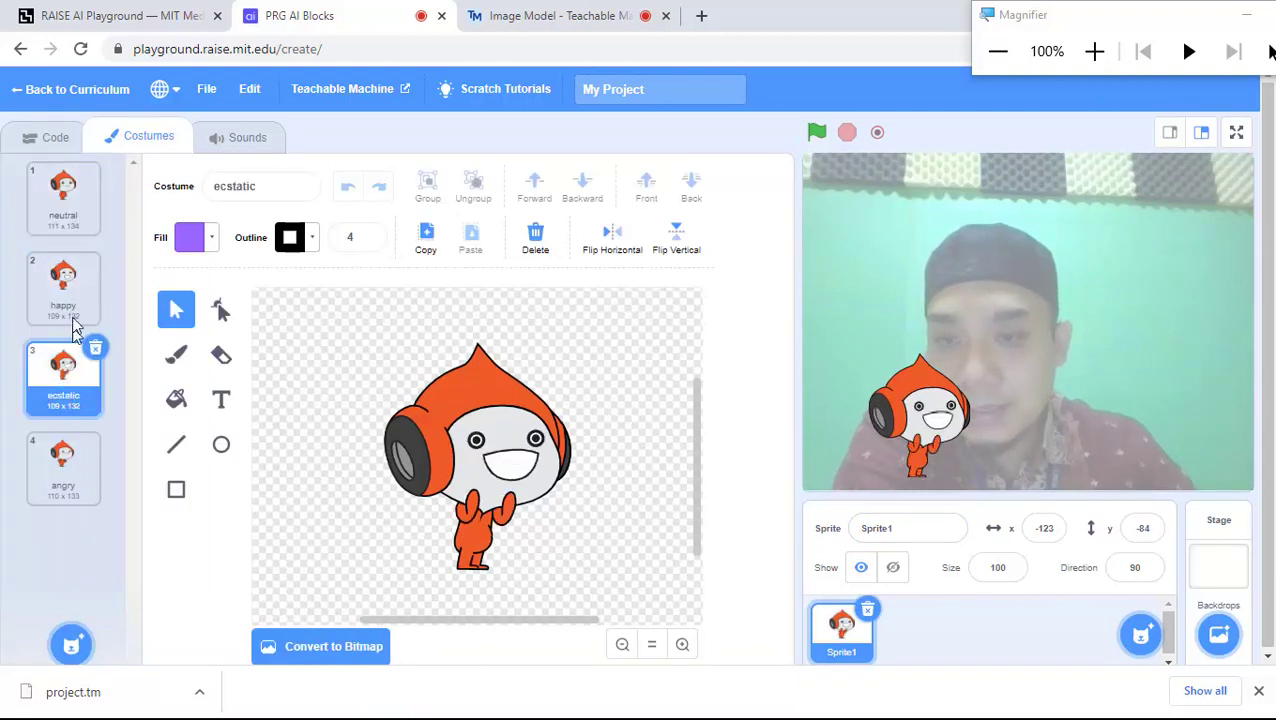
pyautogui.click(66, 312)
pyautogui.click(78, 380)
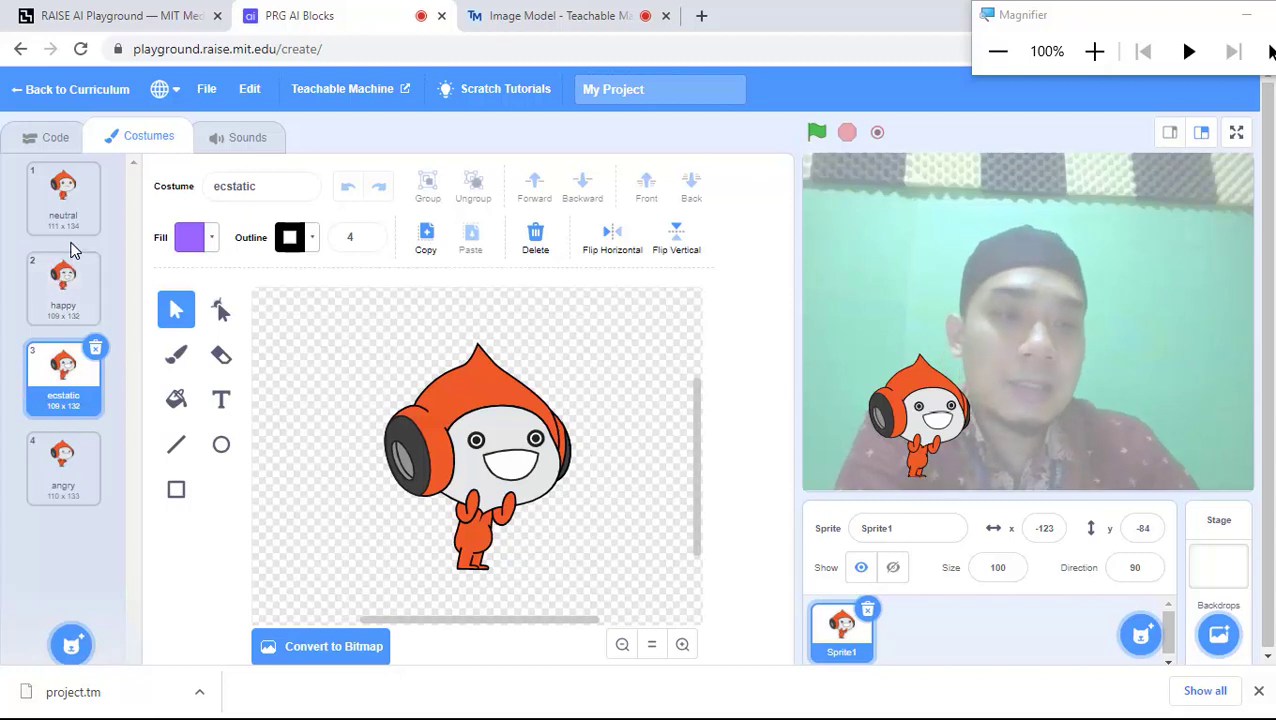
pyautogui.click(70, 470)
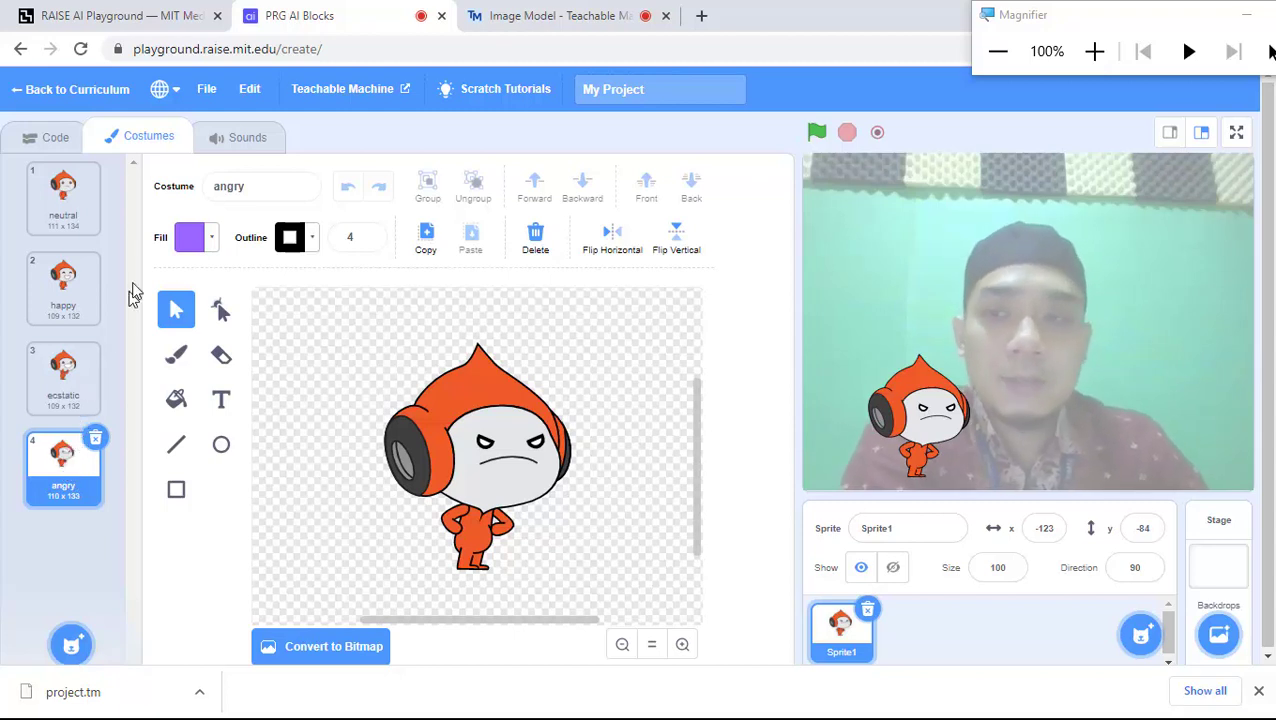
pyautogui.click(52, 142)
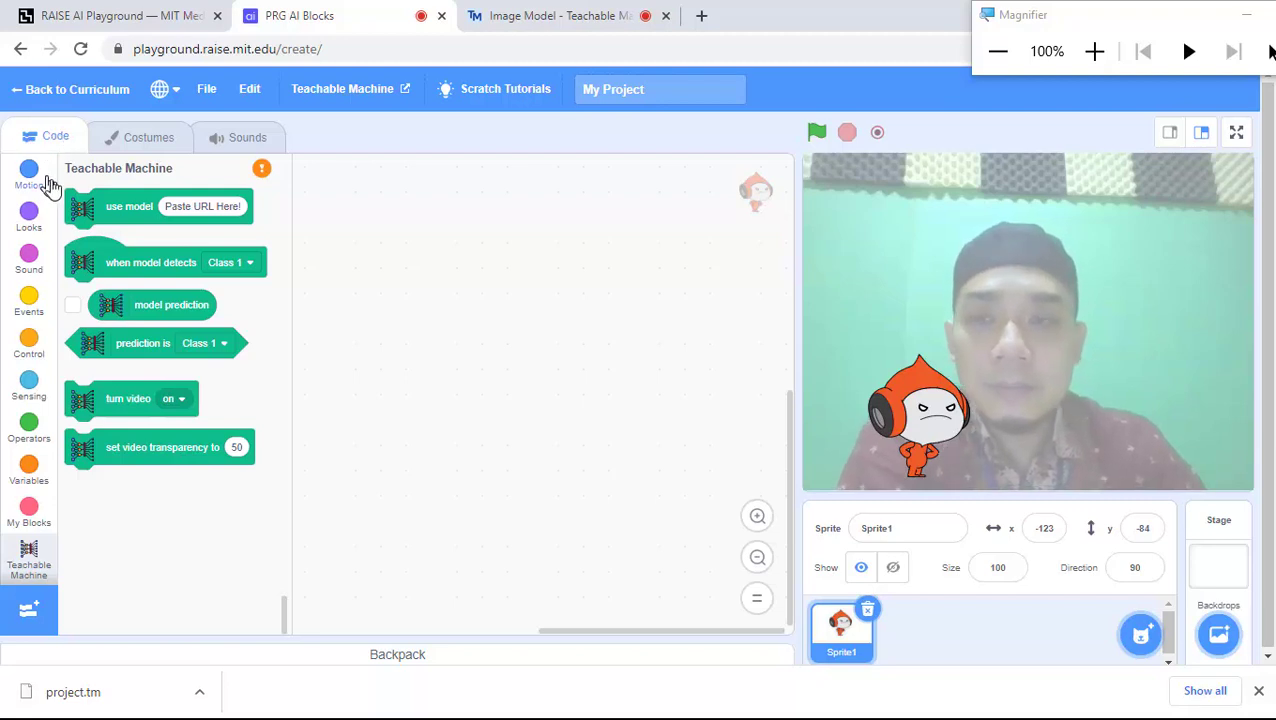
# Switch to Teachable Machine and turn off the webcam input in the model preview.
pyautogui.click(515, 16)
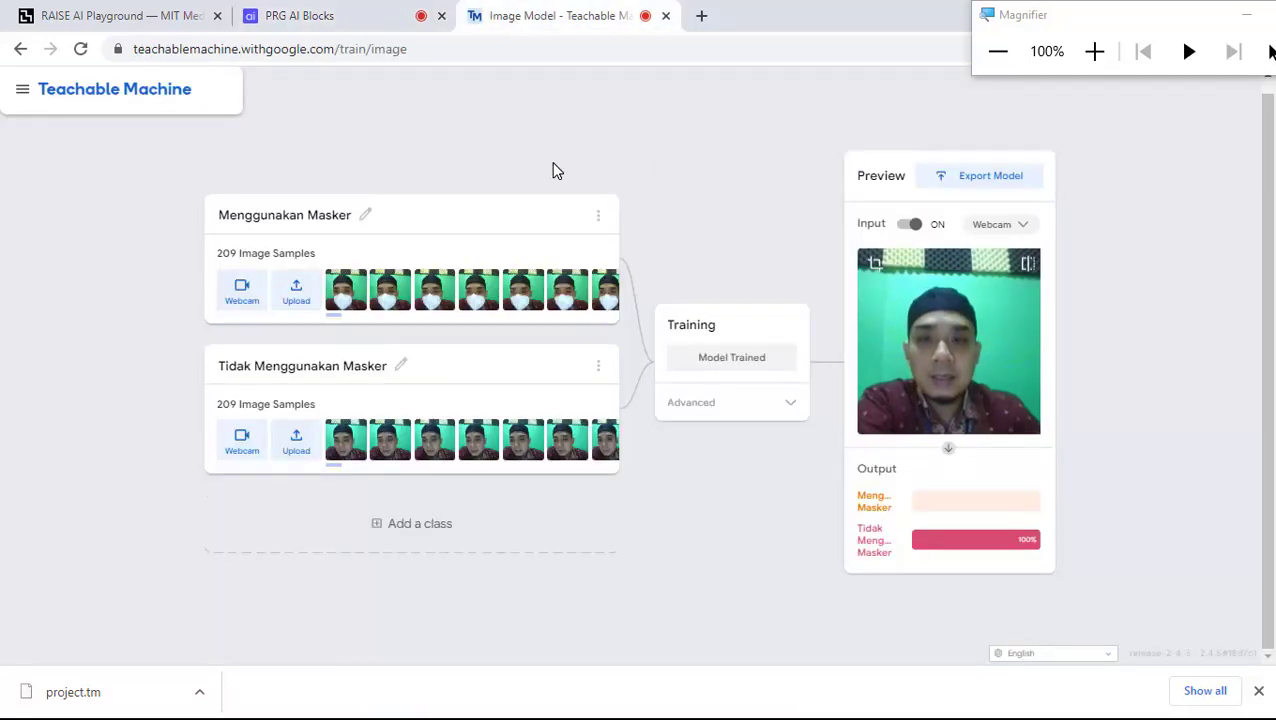
pyautogui.click(1110, 60)
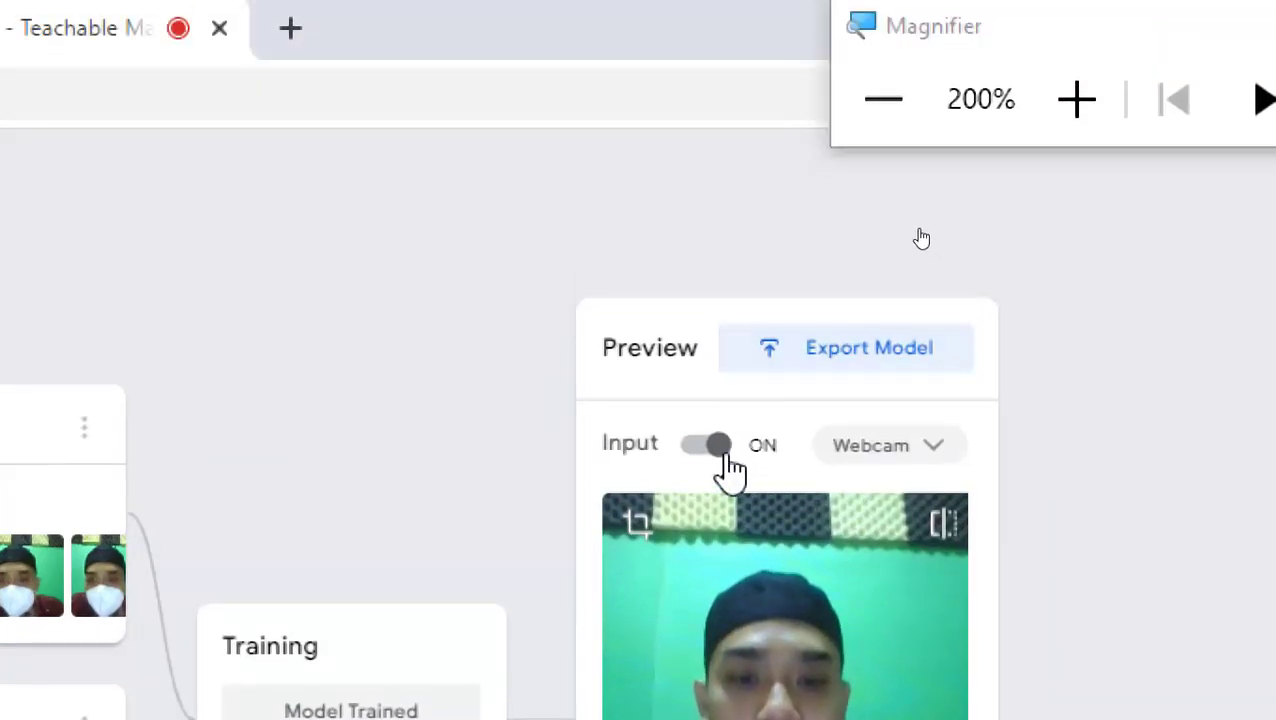
pyautogui.click(708, 447)
pyautogui.click(886, 112)
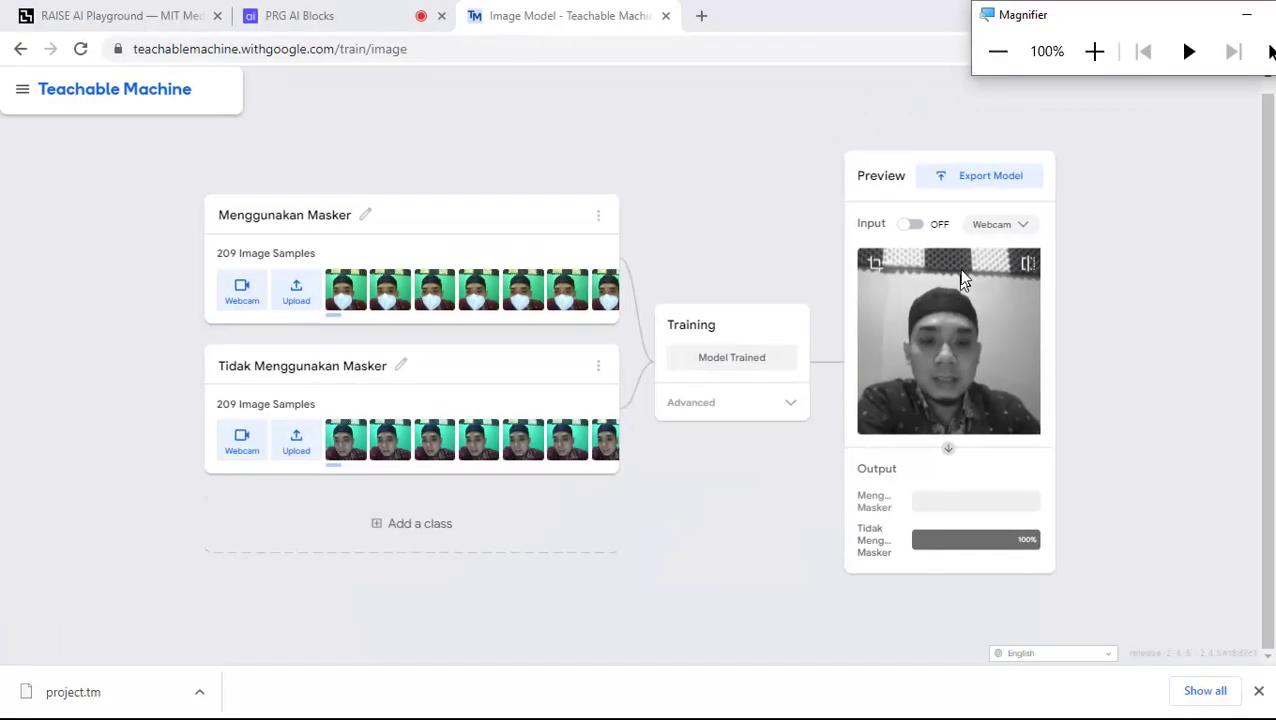
# Return to PRG AI Blocks and place a "when green flag clicked" event block in Sprite1's empty script area.
pyautogui.click(300, 14)
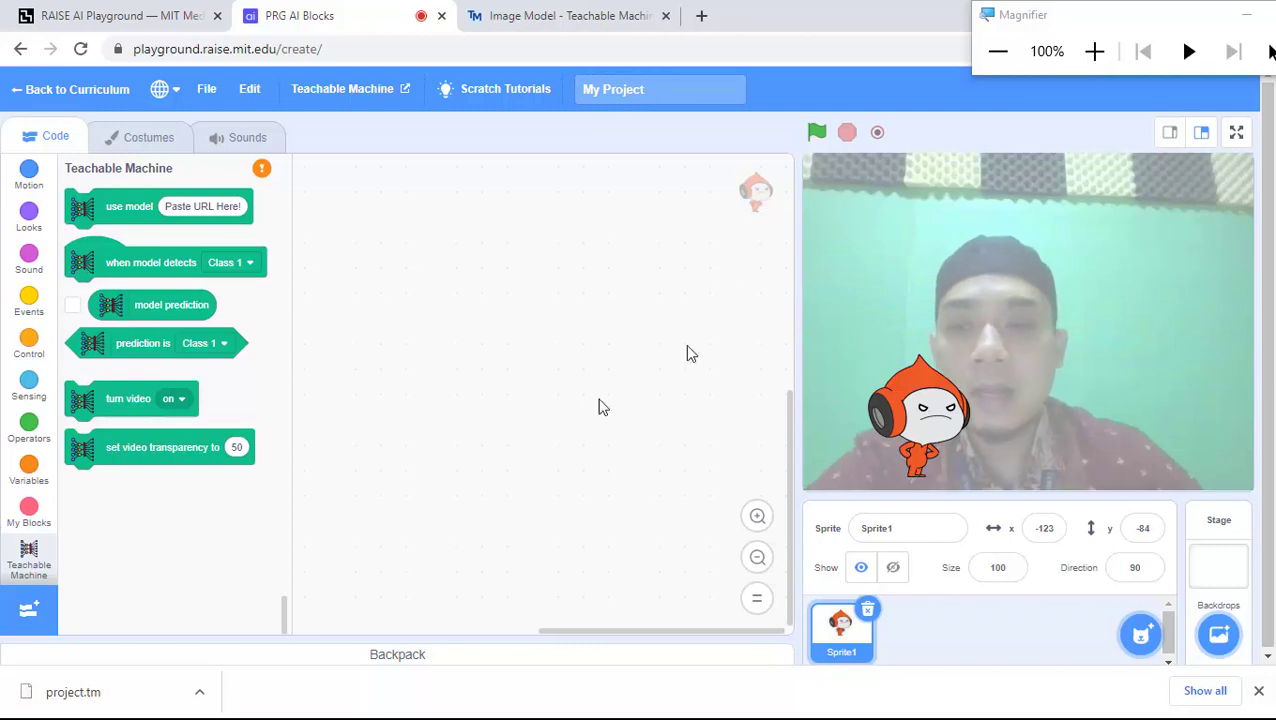
pyautogui.click(1094, 51)
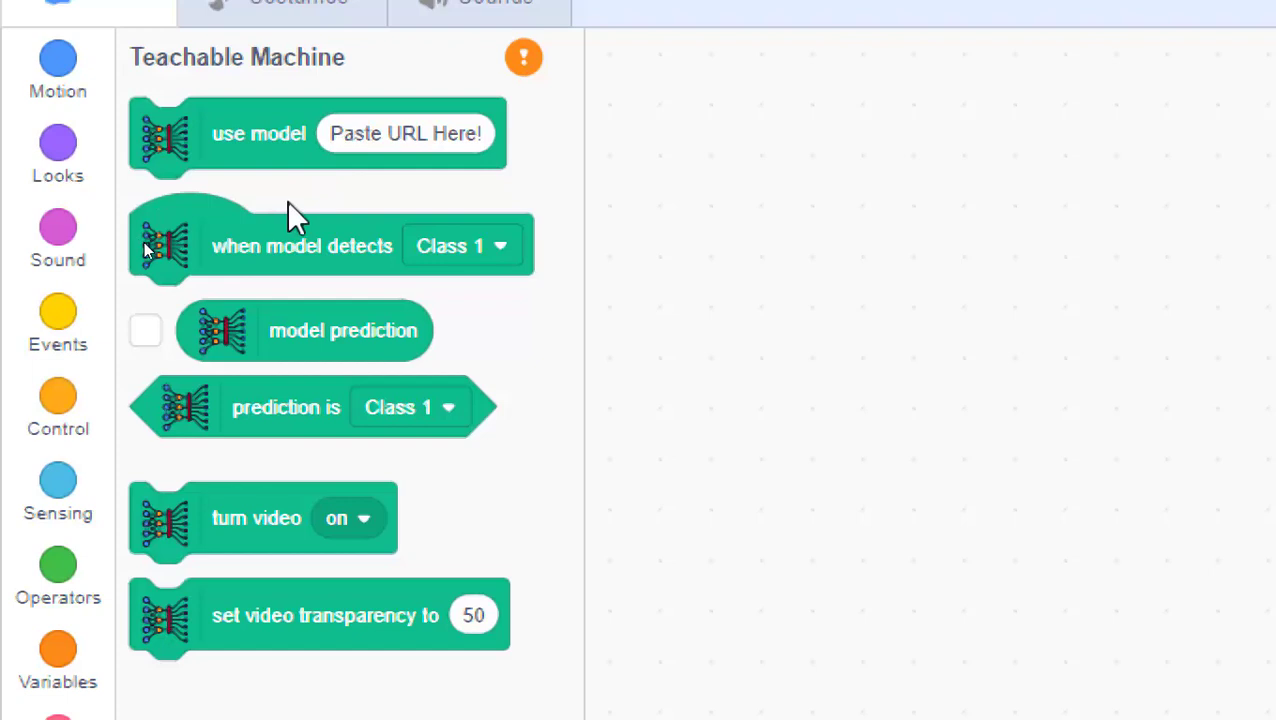
pyautogui.click(66, 348)
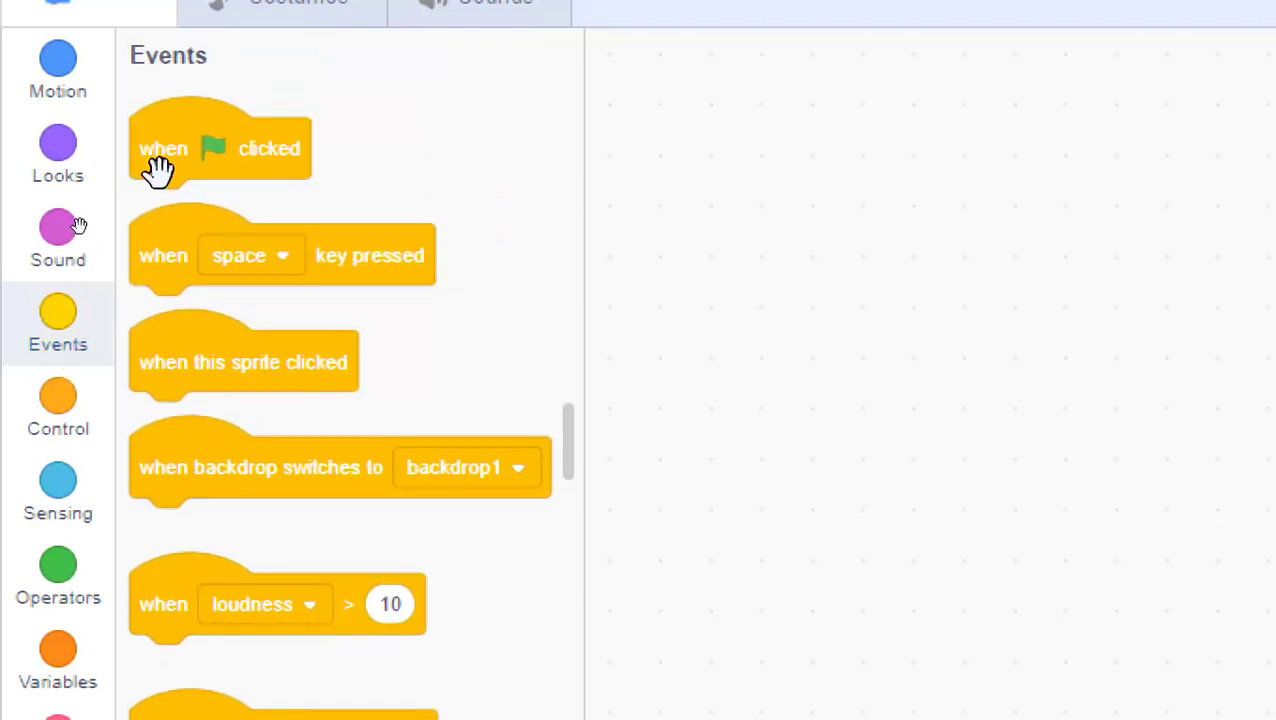
pyautogui.moveTo(158, 170); pyautogui.dragTo(684, 148)
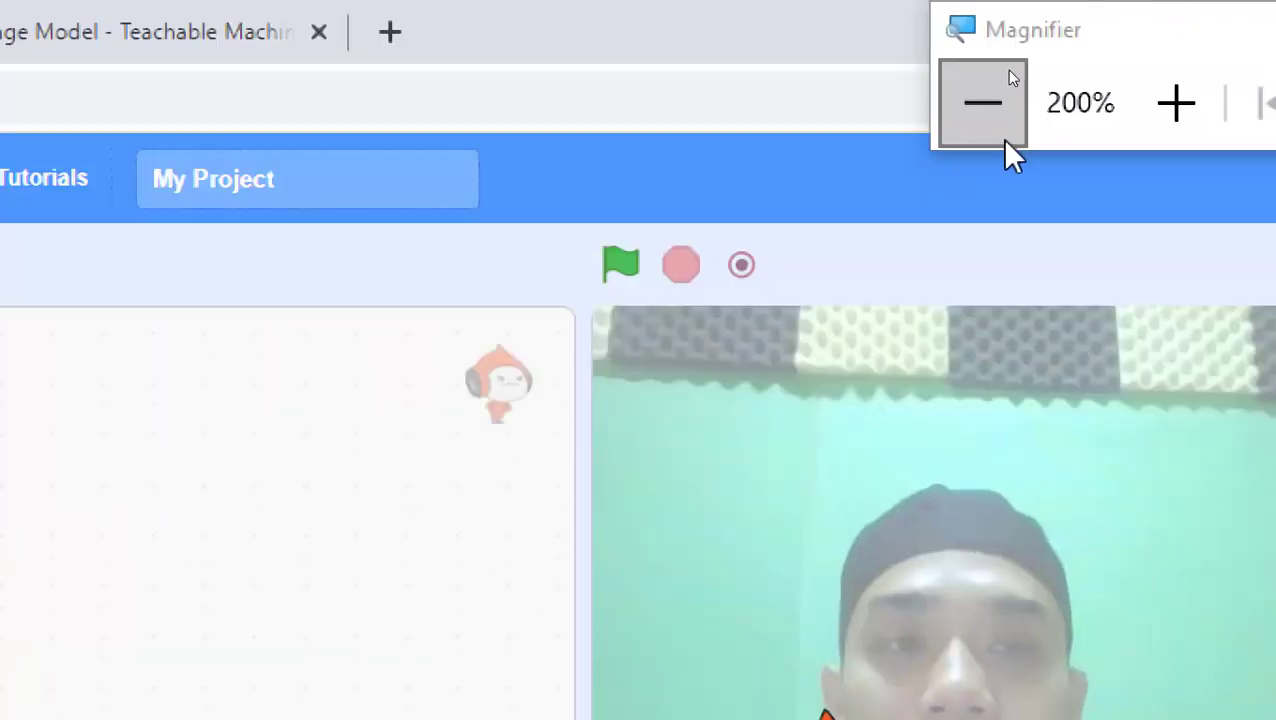
pyautogui.click(1000, 125)
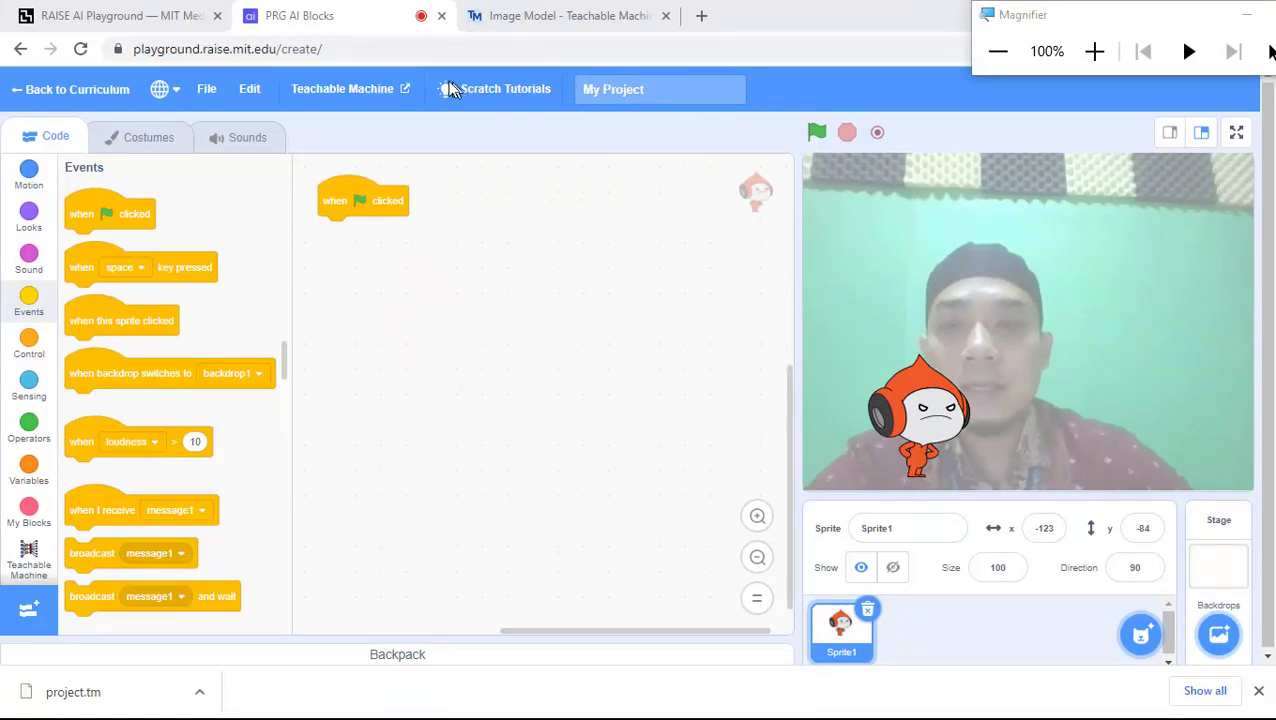
pyautogui.click(819, 137)
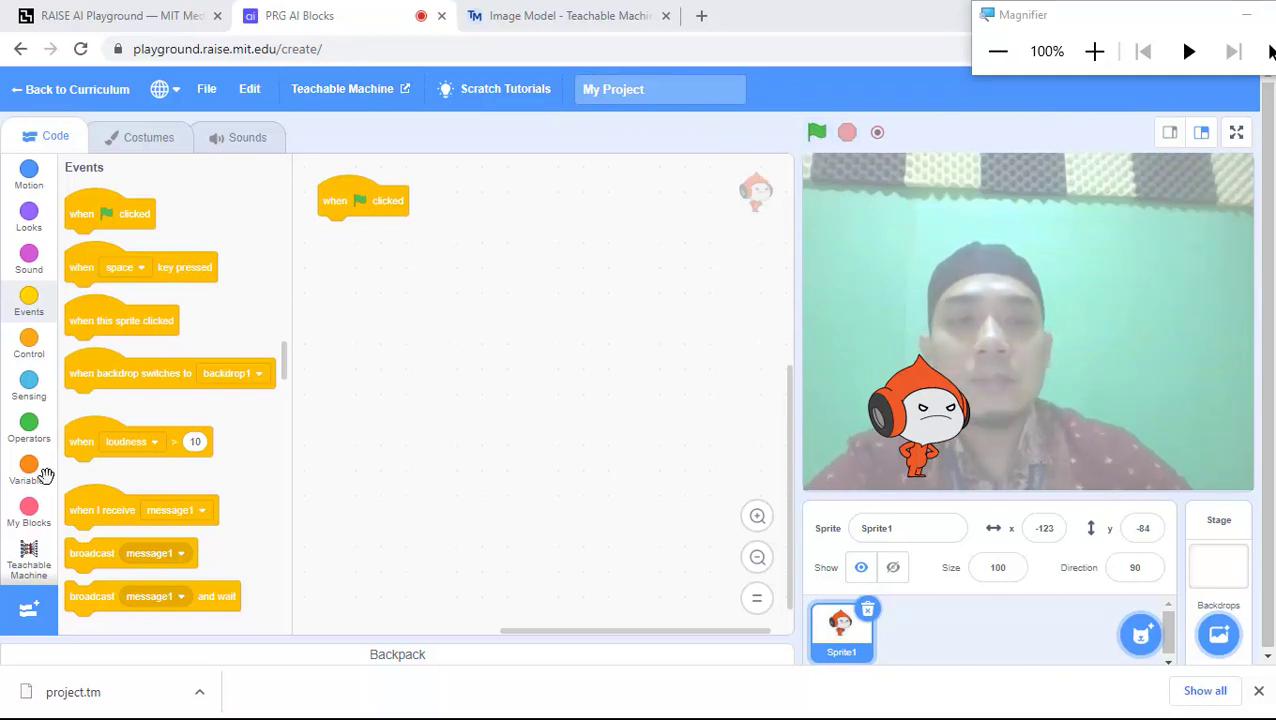
# Attach the Teachable Machine "use model" block beneath the "when green flag clicked" block.
pyautogui.click(28, 608)
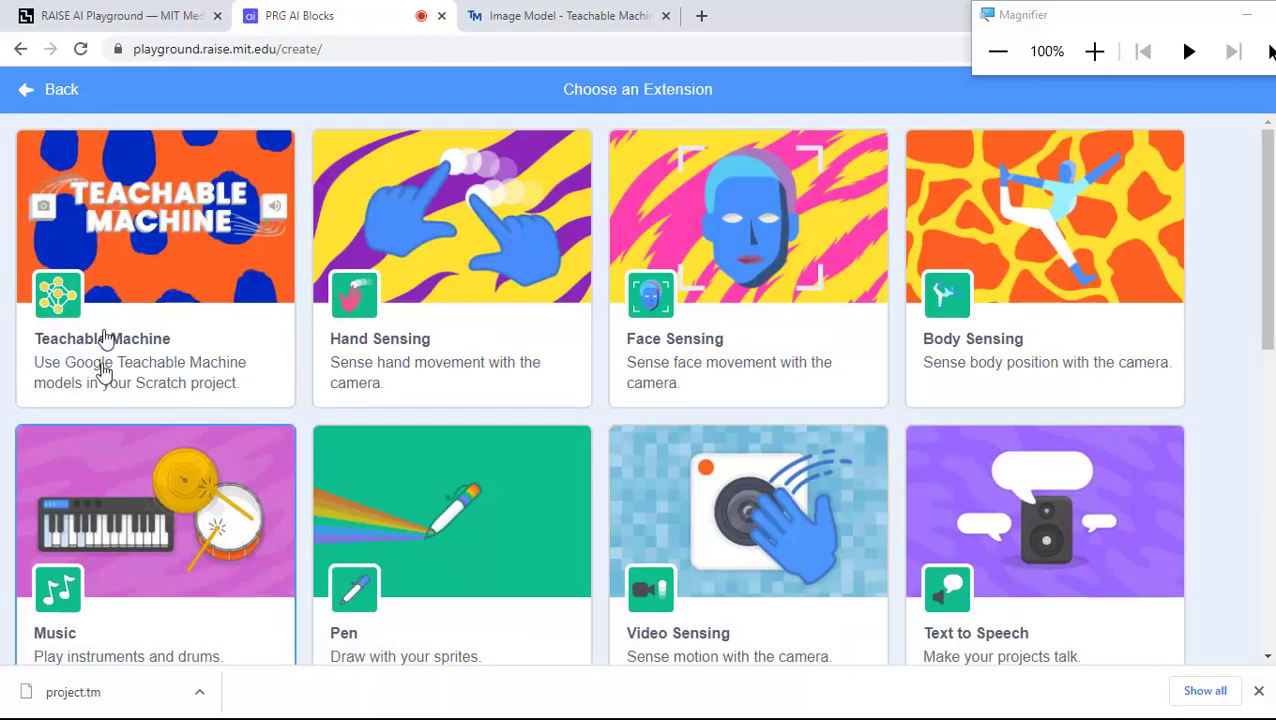
pyautogui.click(20, 49)
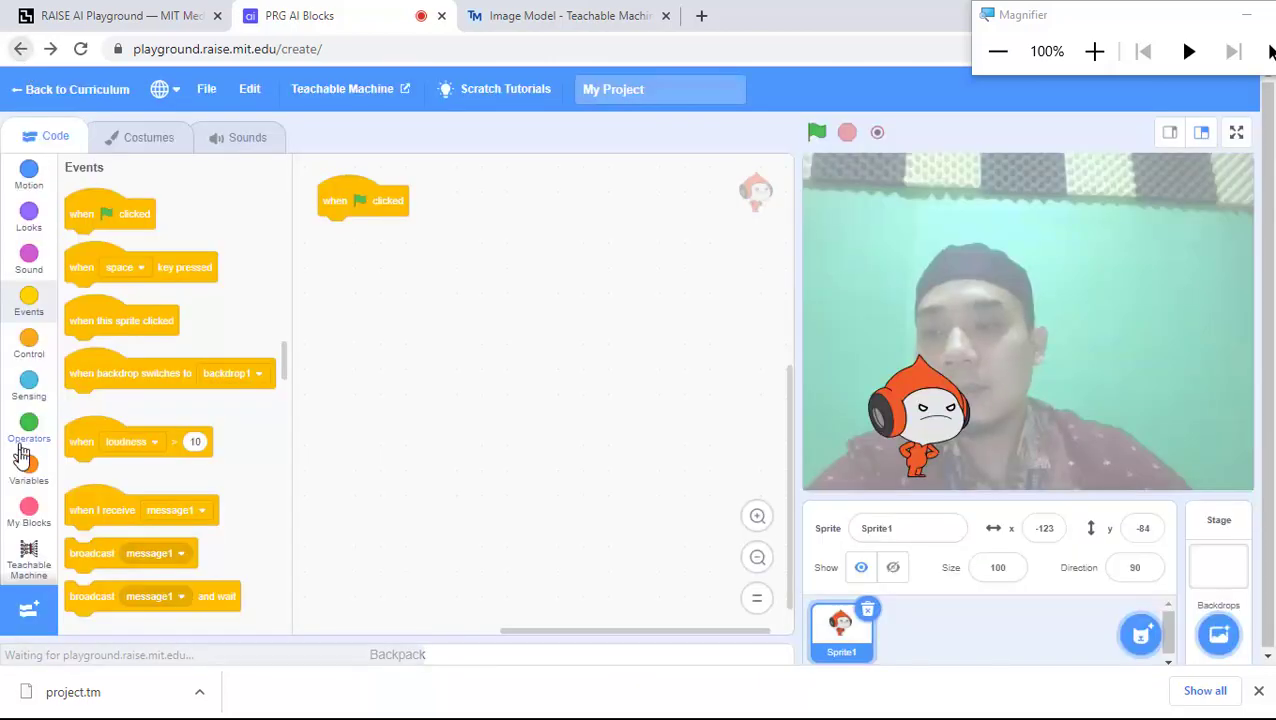
pyautogui.click(28, 558)
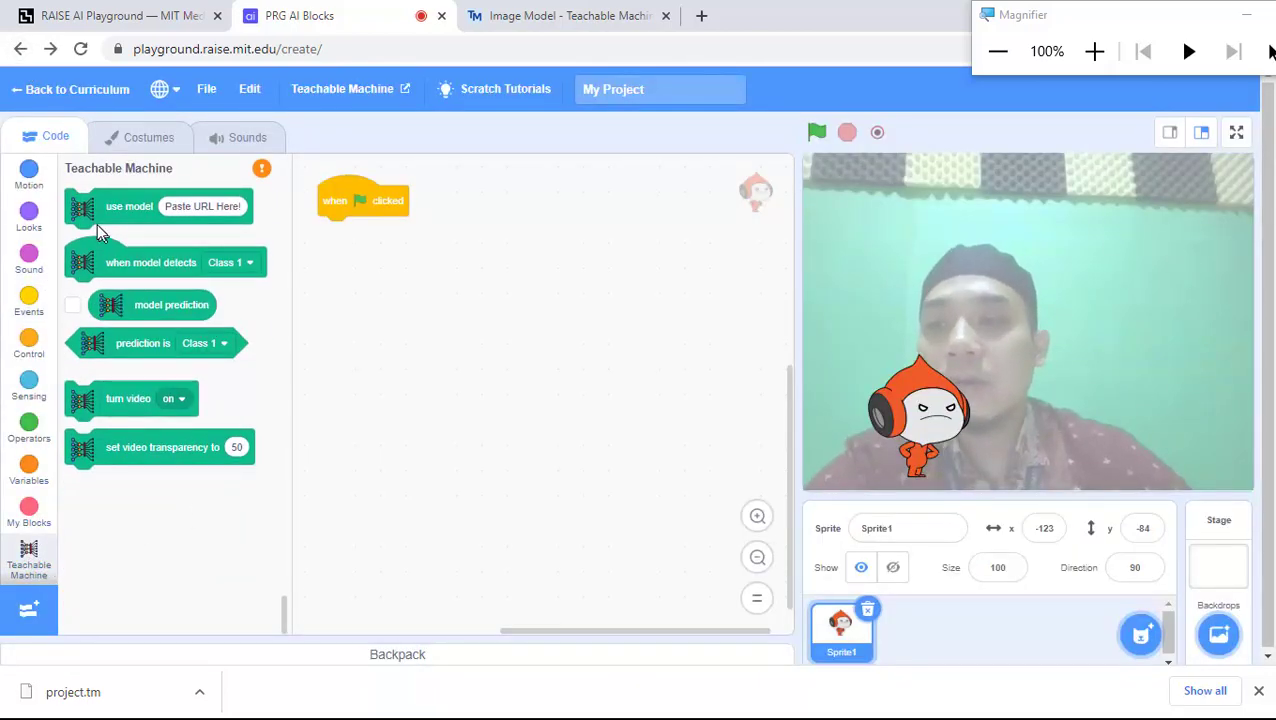
pyautogui.moveTo(97, 212); pyautogui.dragTo(366, 262)
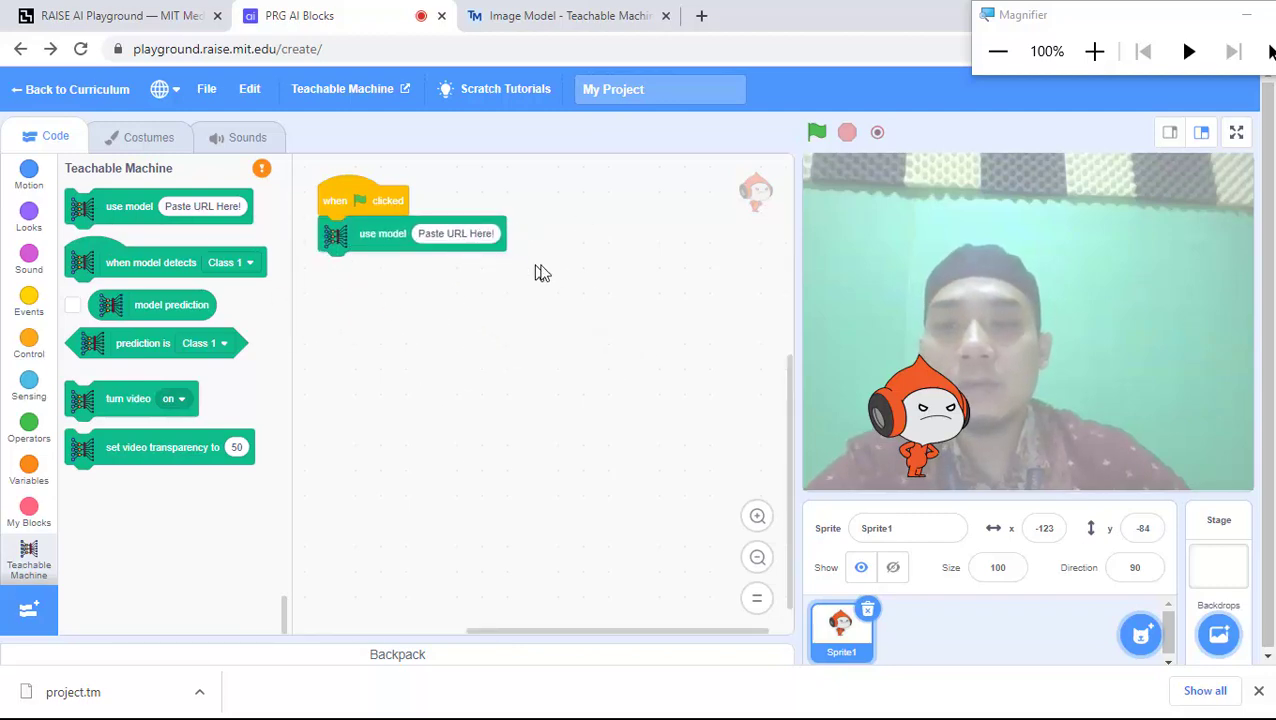
pyautogui.click(1094, 51)
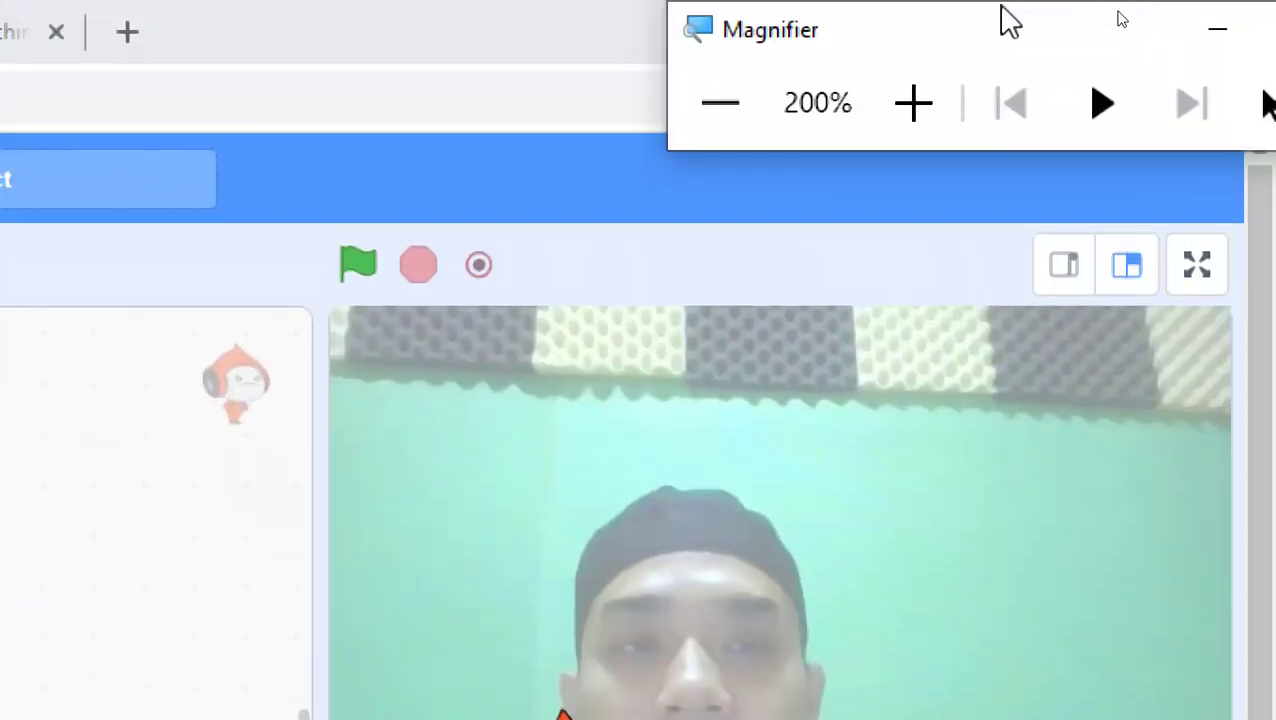
pyautogui.click(738, 112)
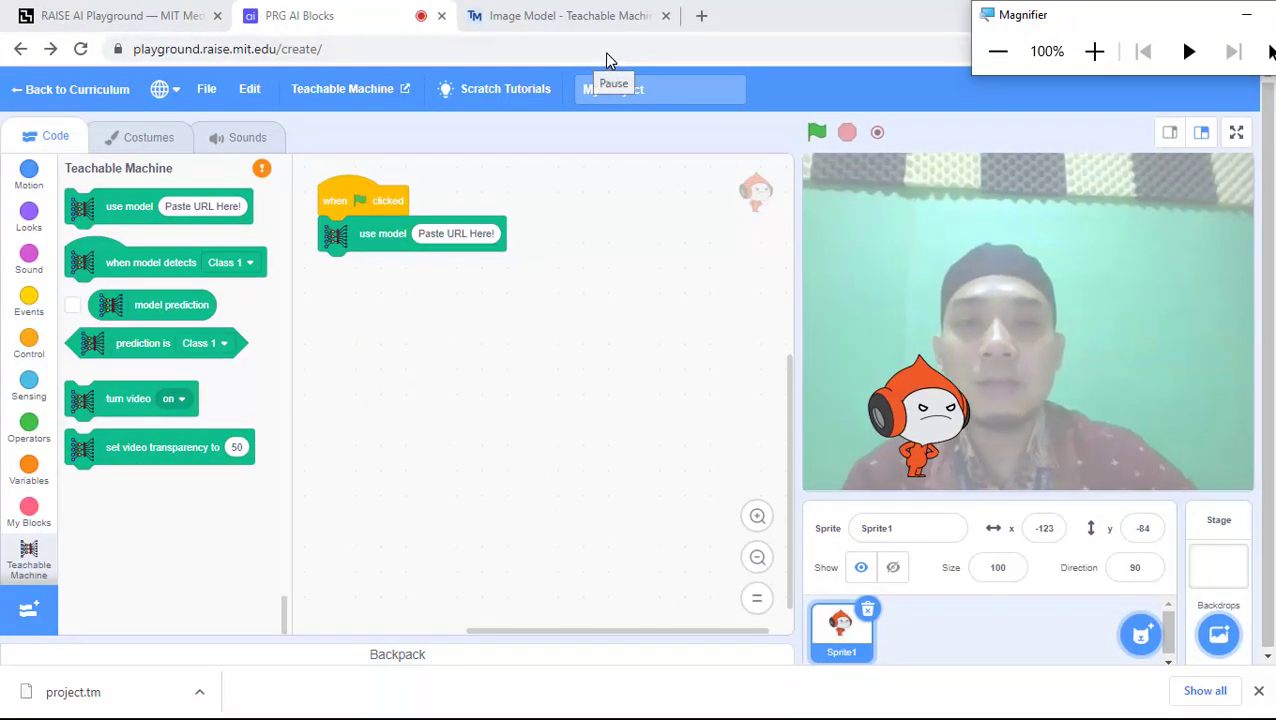
pyautogui.hotkey('alt', 'Tab')
pyautogui.moveTo(666, 208); pyautogui.dragTo(207, 190)
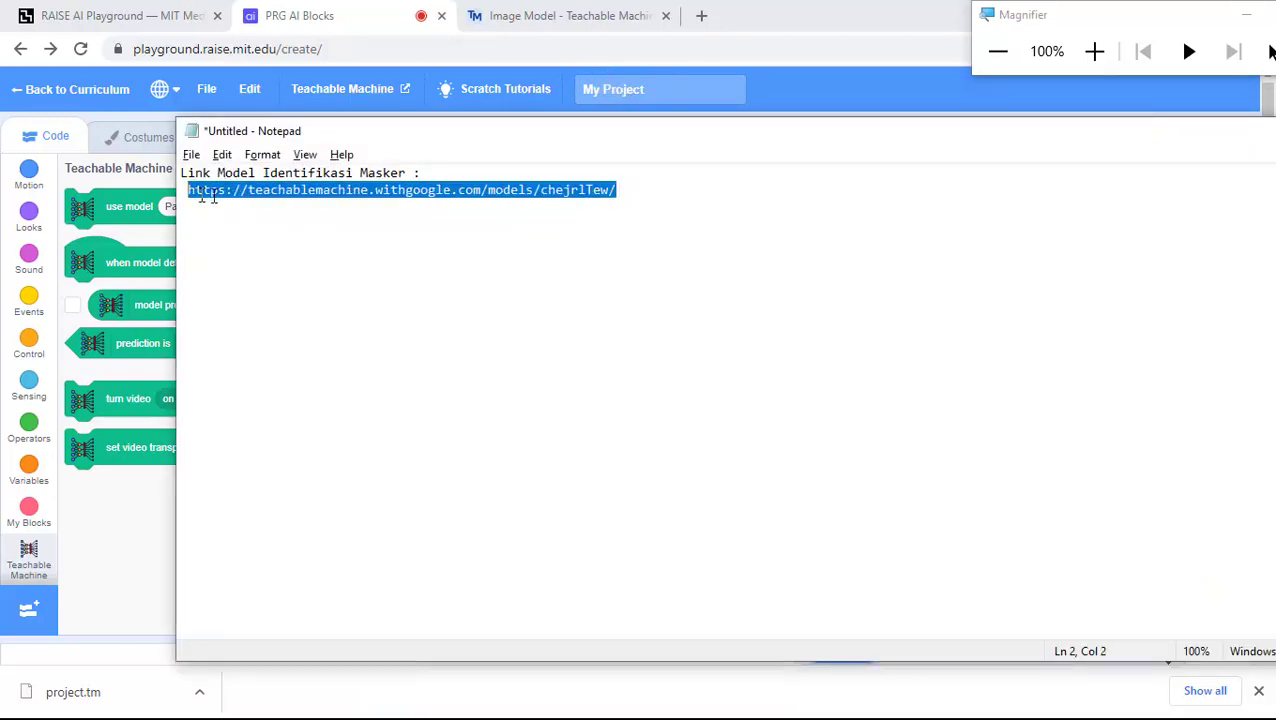
pyautogui.click(592, 71)
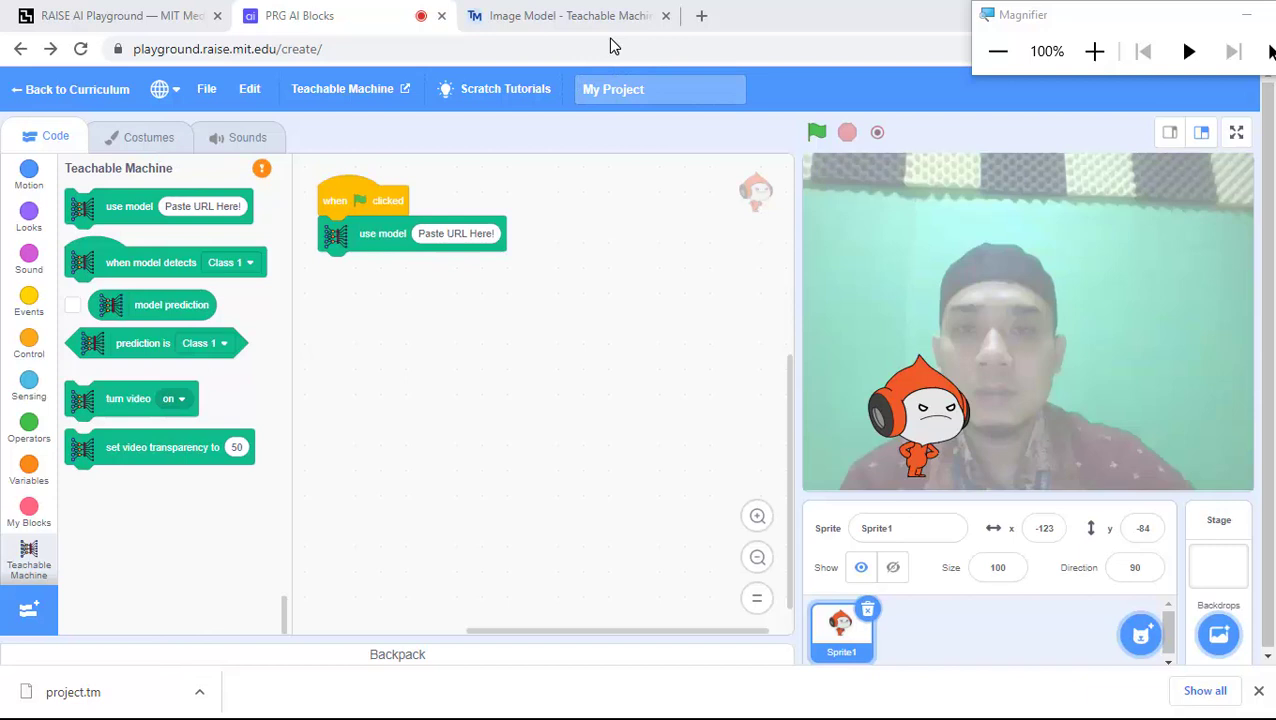
pyautogui.click(455, 232)
pyautogui.write('https://teachablemachine.withgoogle.com/models/chejrlTew/')
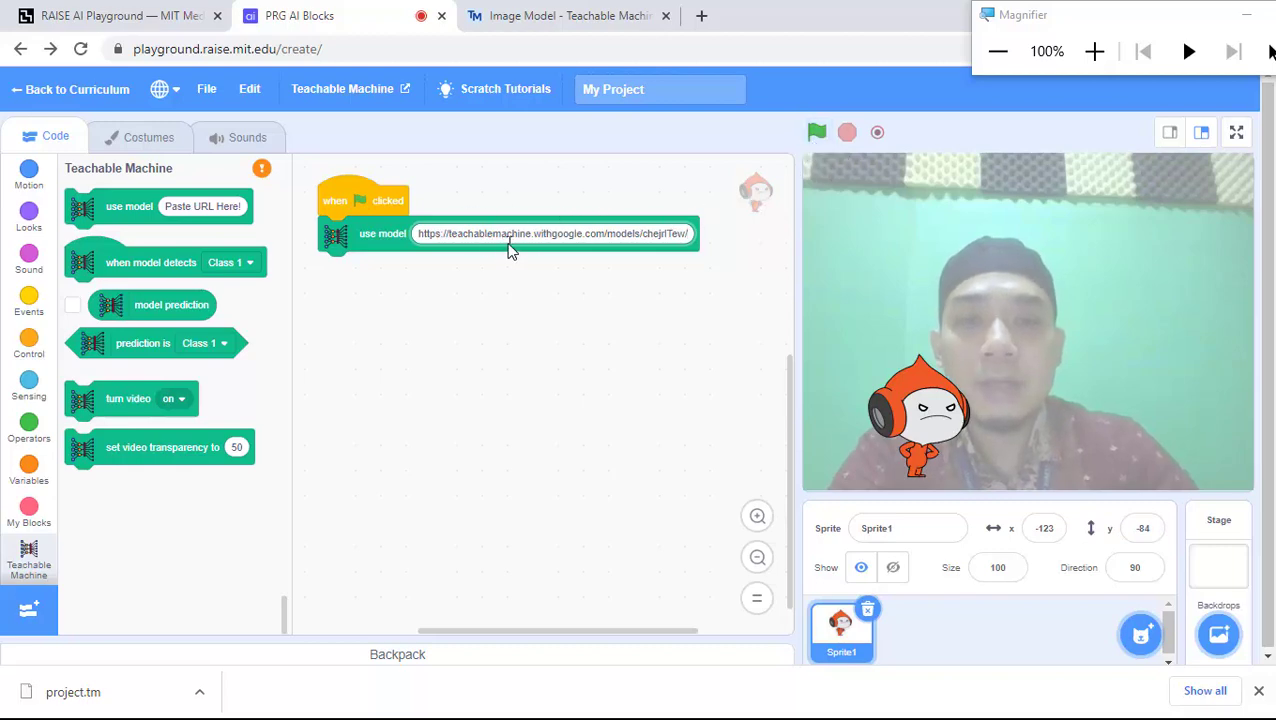
# Run the program to load the linked model and check the class options of the "when model detects" block.
pyautogui.click(1077, 64)
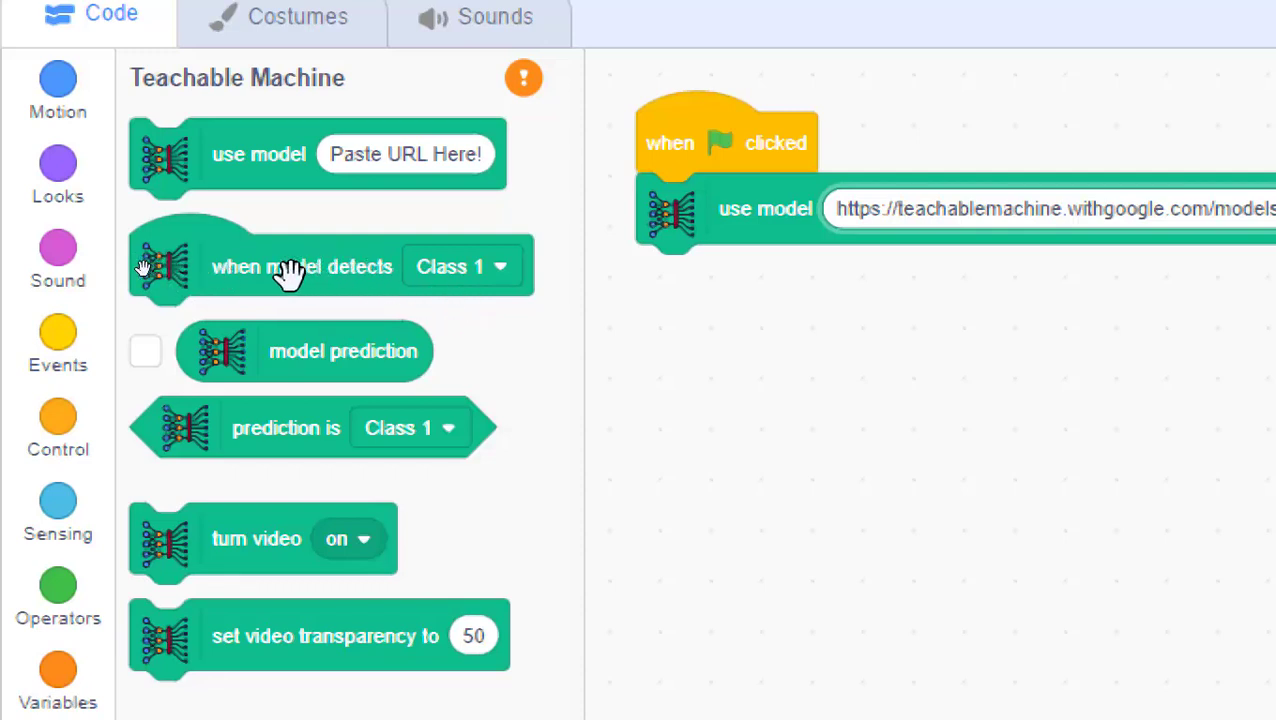
pyautogui.click(497, 268)
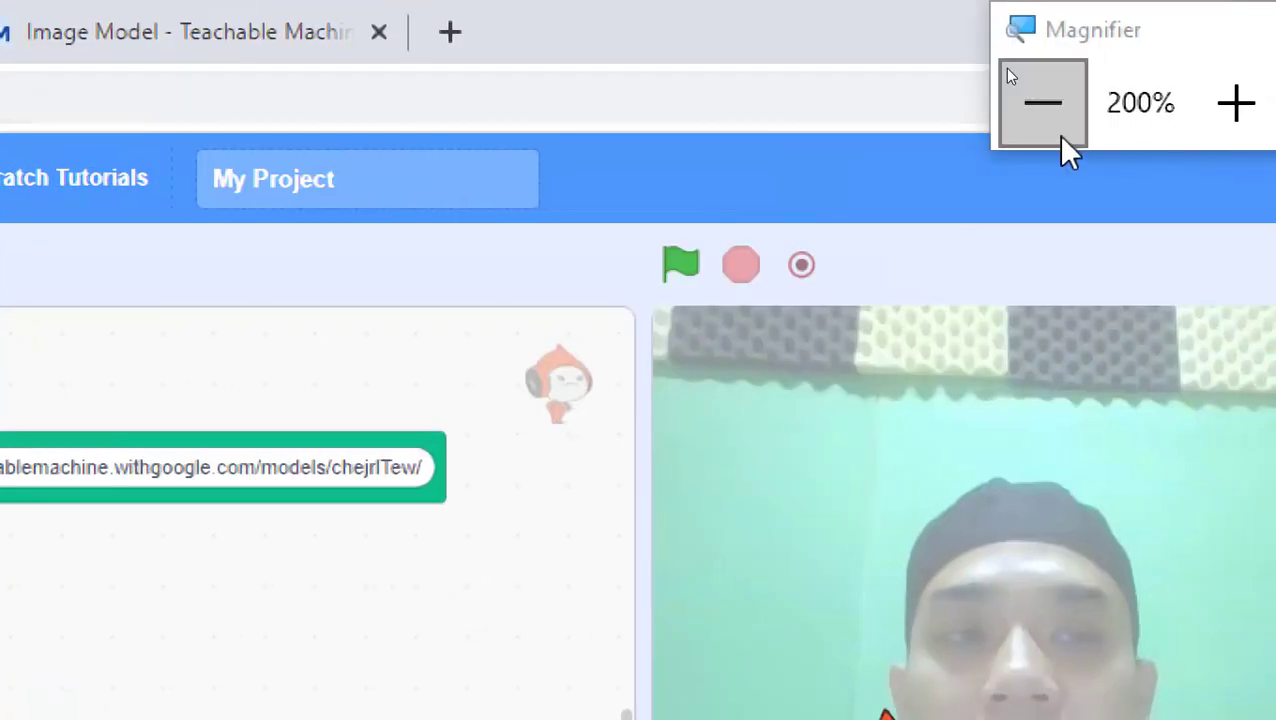
pyautogui.click(1010, 75)
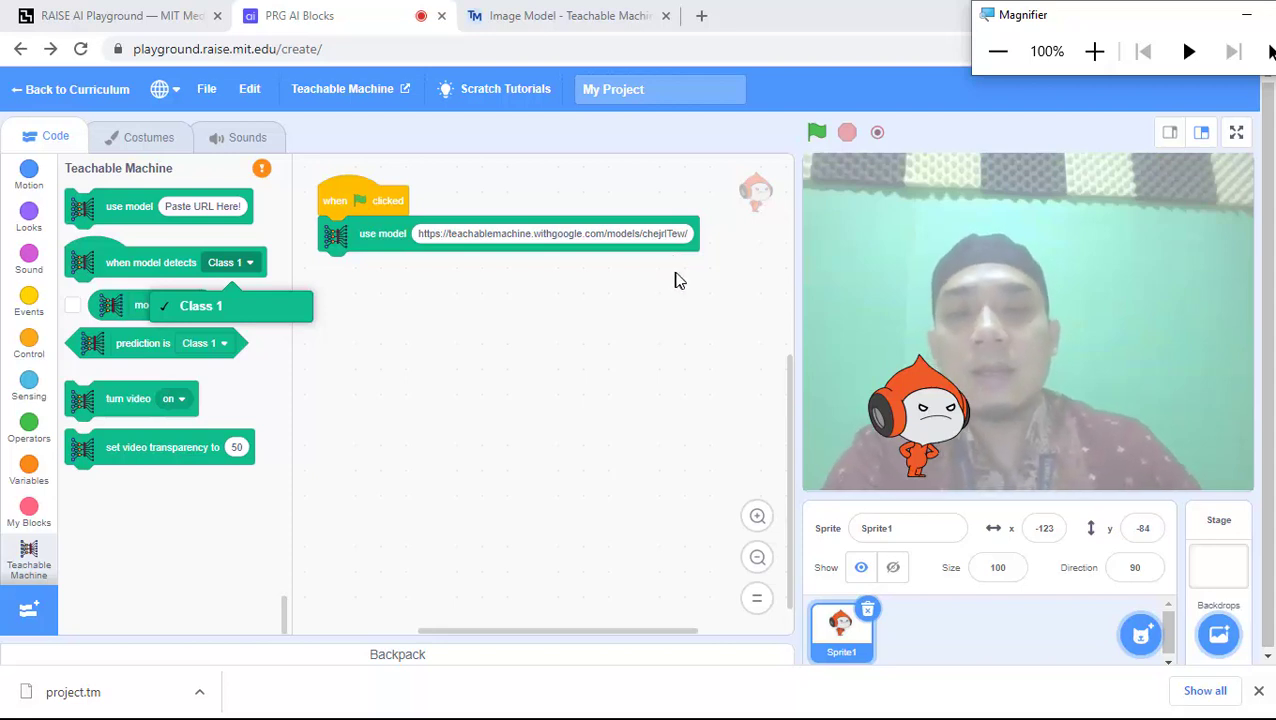
pyautogui.click(818, 140)
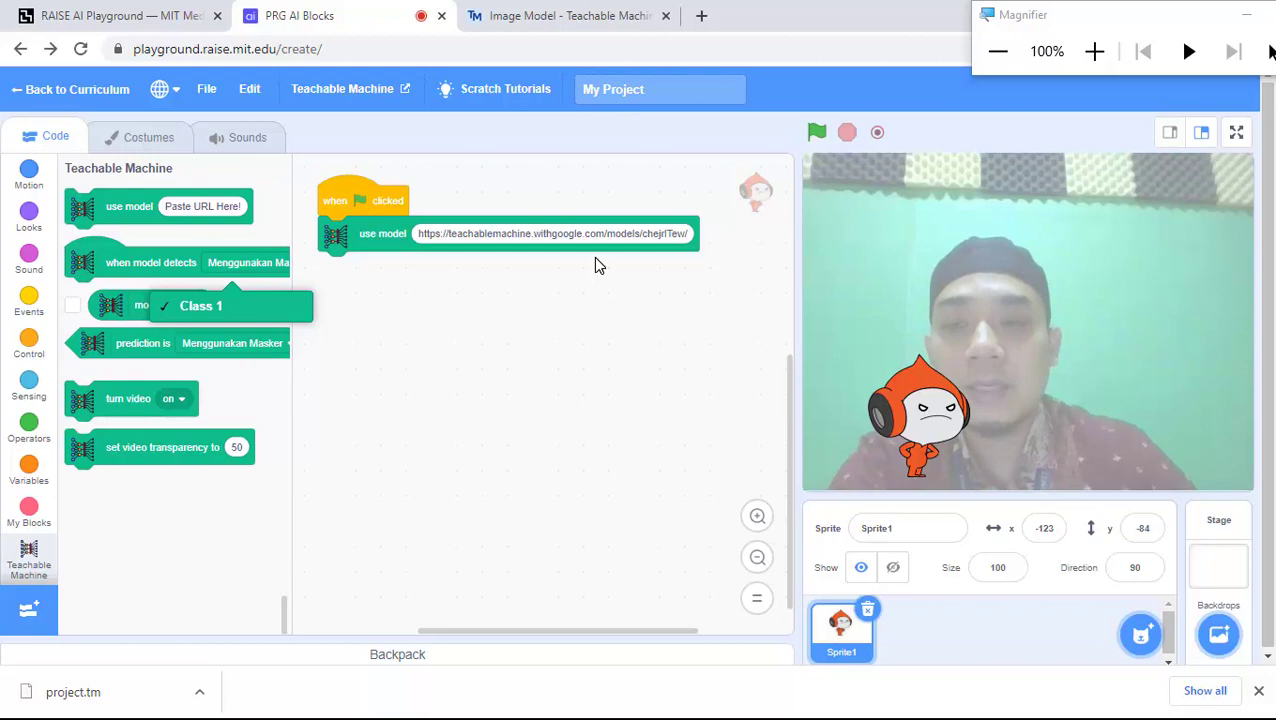
pyautogui.click(1094, 51)
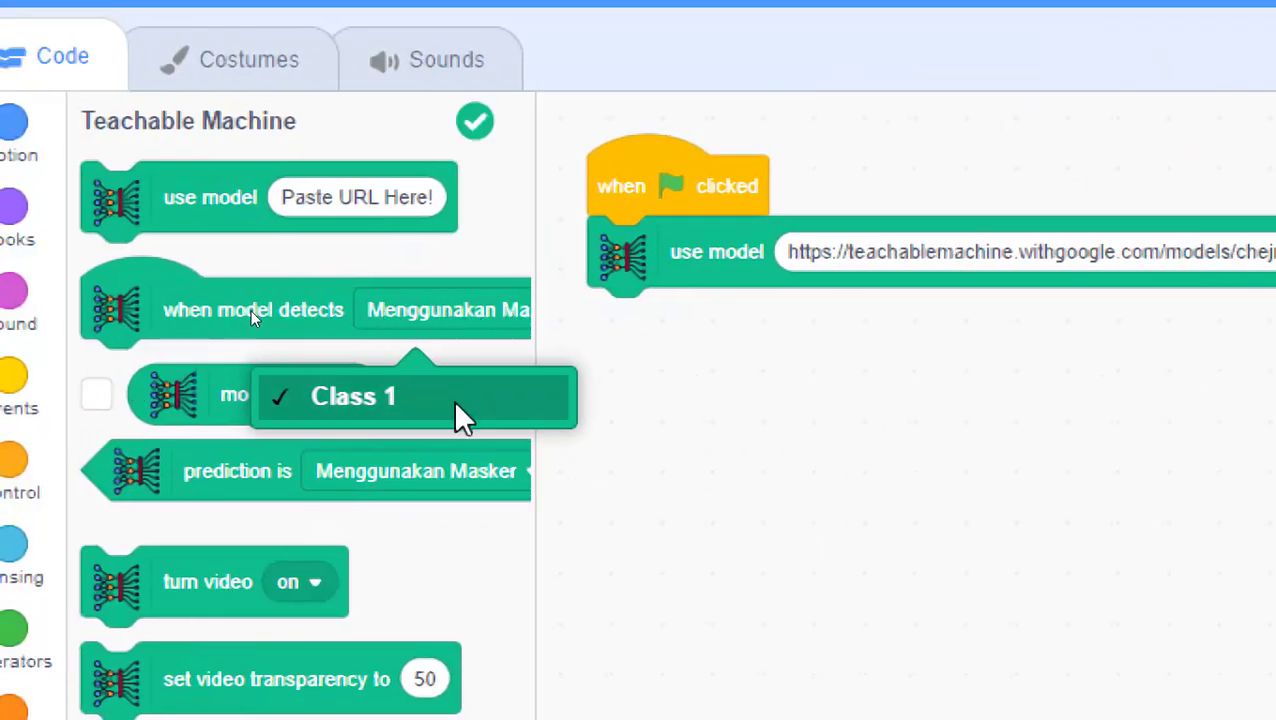
pyautogui.click(461, 308)
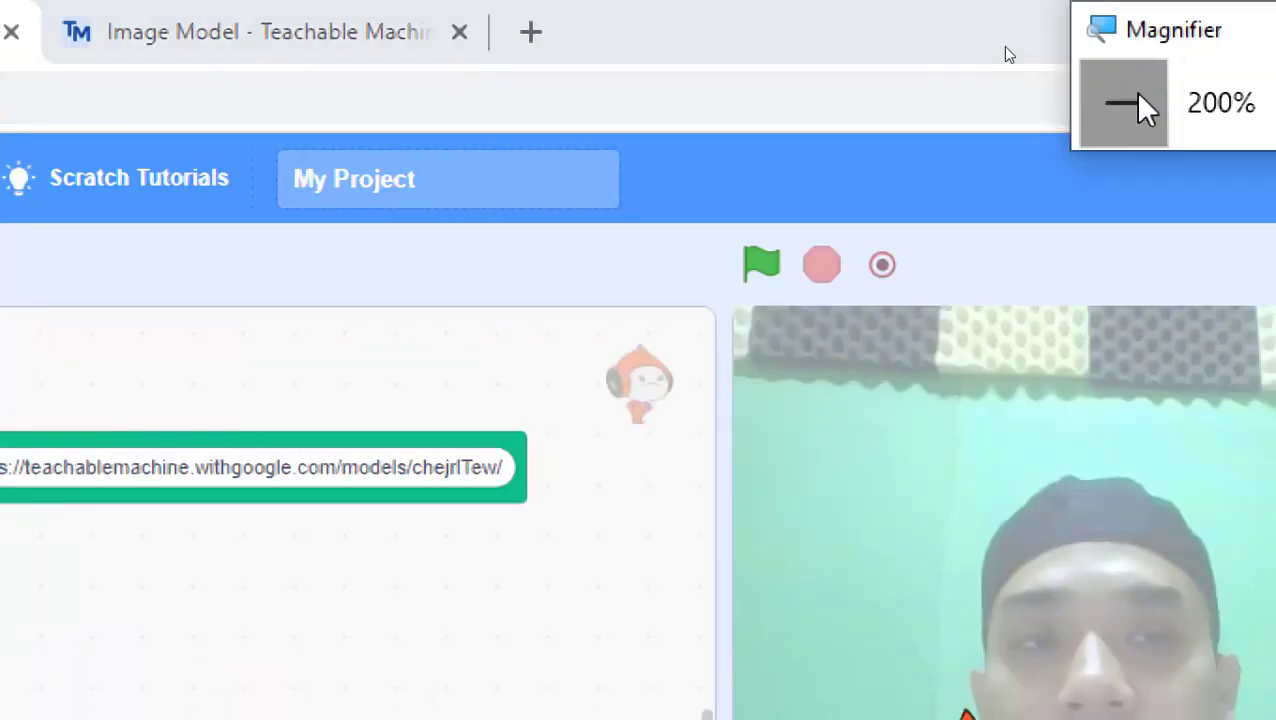
pyautogui.click(1131, 103)
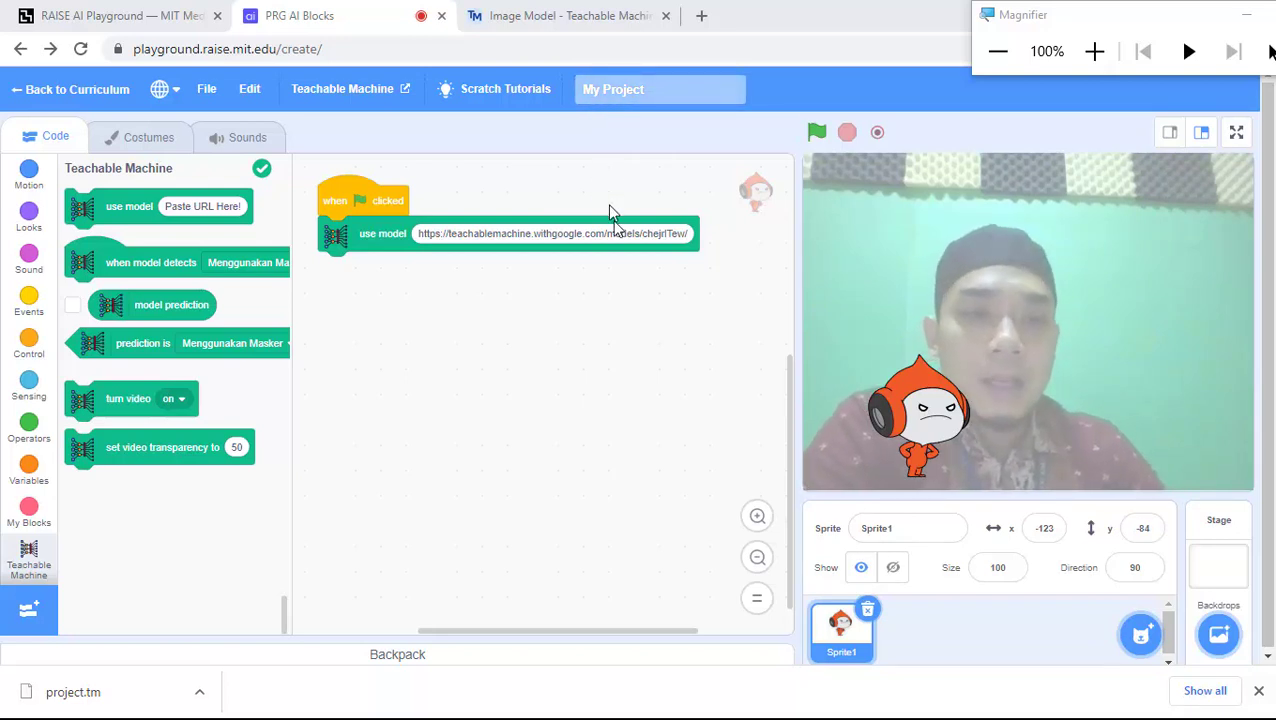
# Add a second "when green flag clicked" block below the first script and attach a "set video transparency to" block under it.
pyautogui.moveTo(926, 428); pyautogui.dragTo(930, 424)
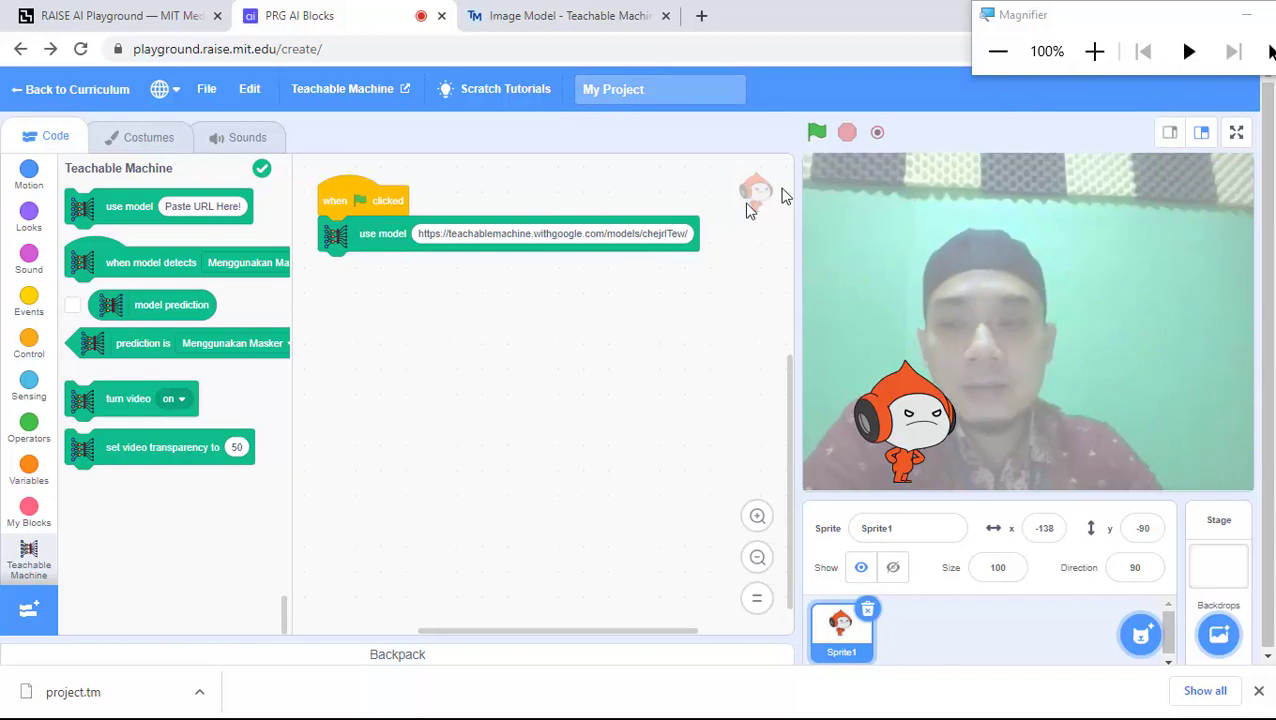
pyautogui.click(29, 298)
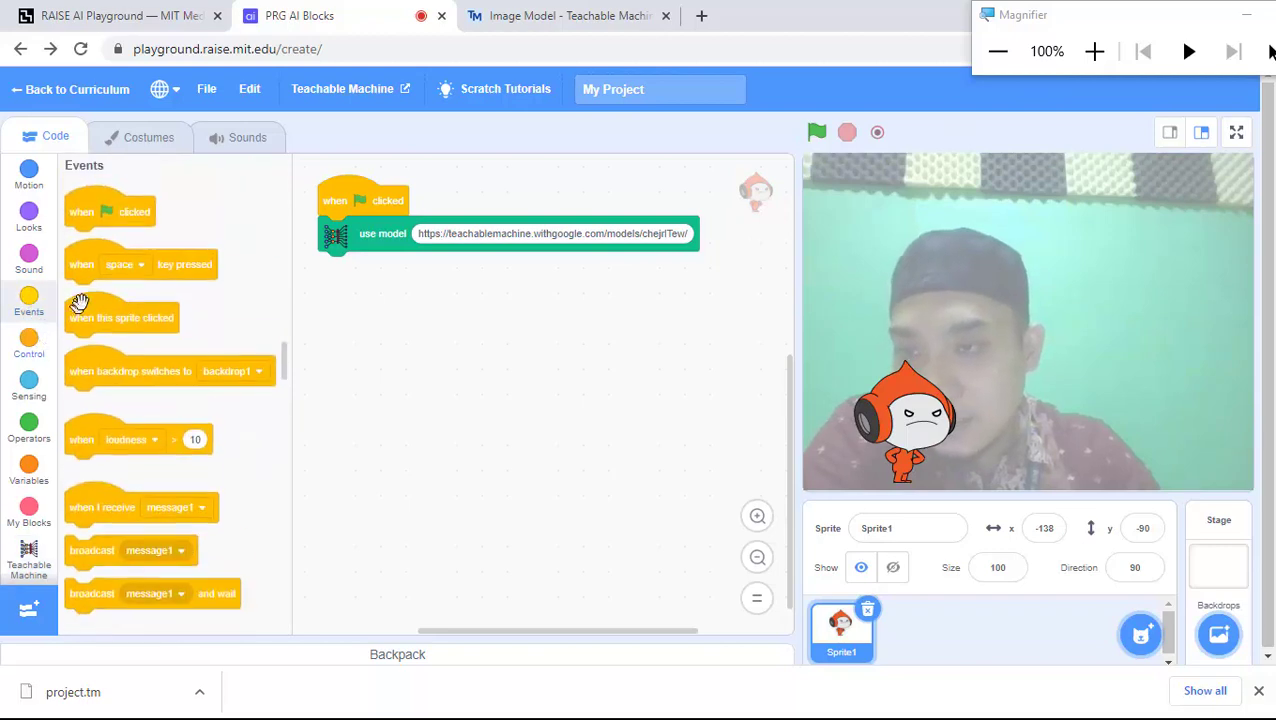
pyautogui.scroll(1, 85, 245)
pyautogui.moveTo(134, 319); pyautogui.dragTo(343, 340)
pyautogui.click(29, 562)
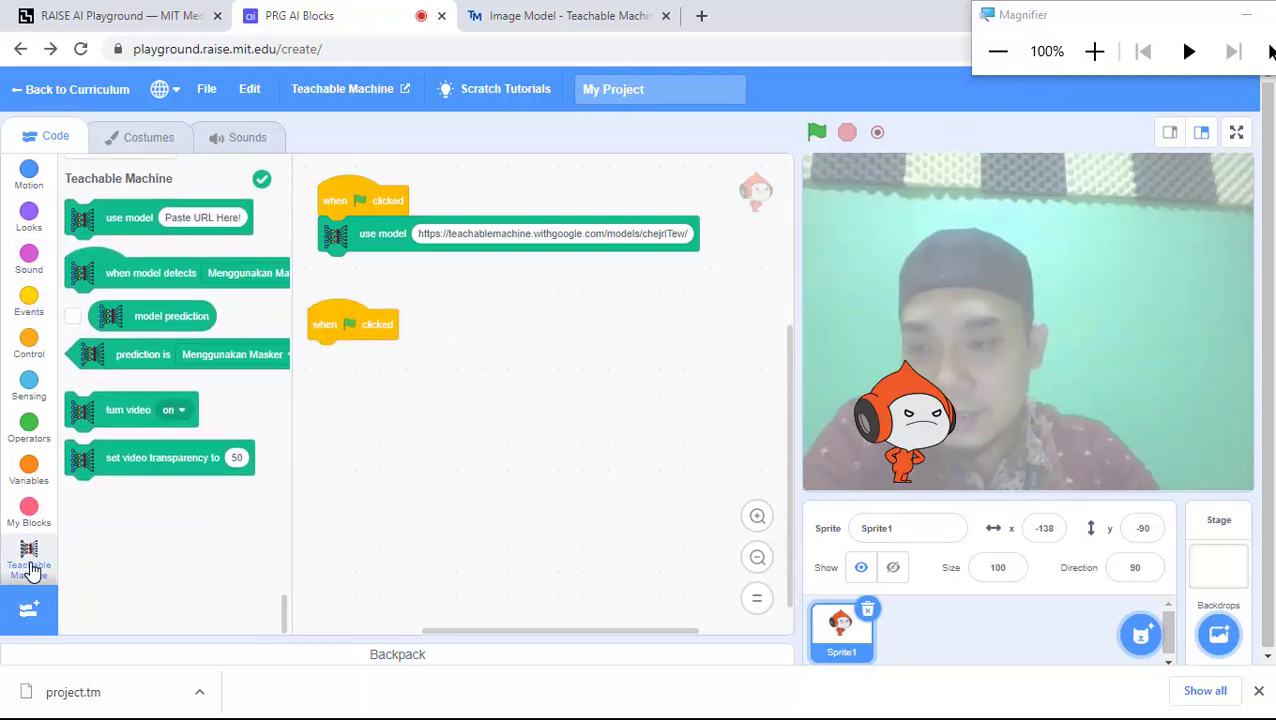
pyautogui.click(1094, 51)
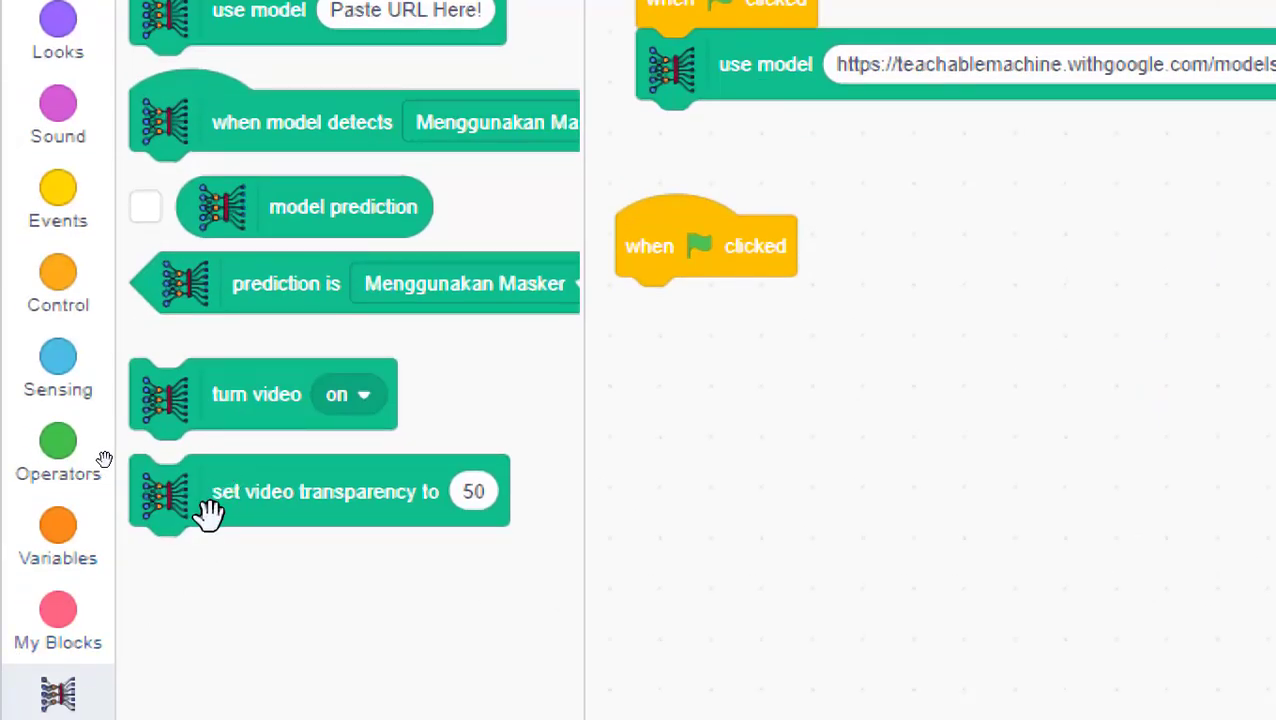
pyautogui.moveTo(208, 515); pyautogui.dragTo(722, 364)
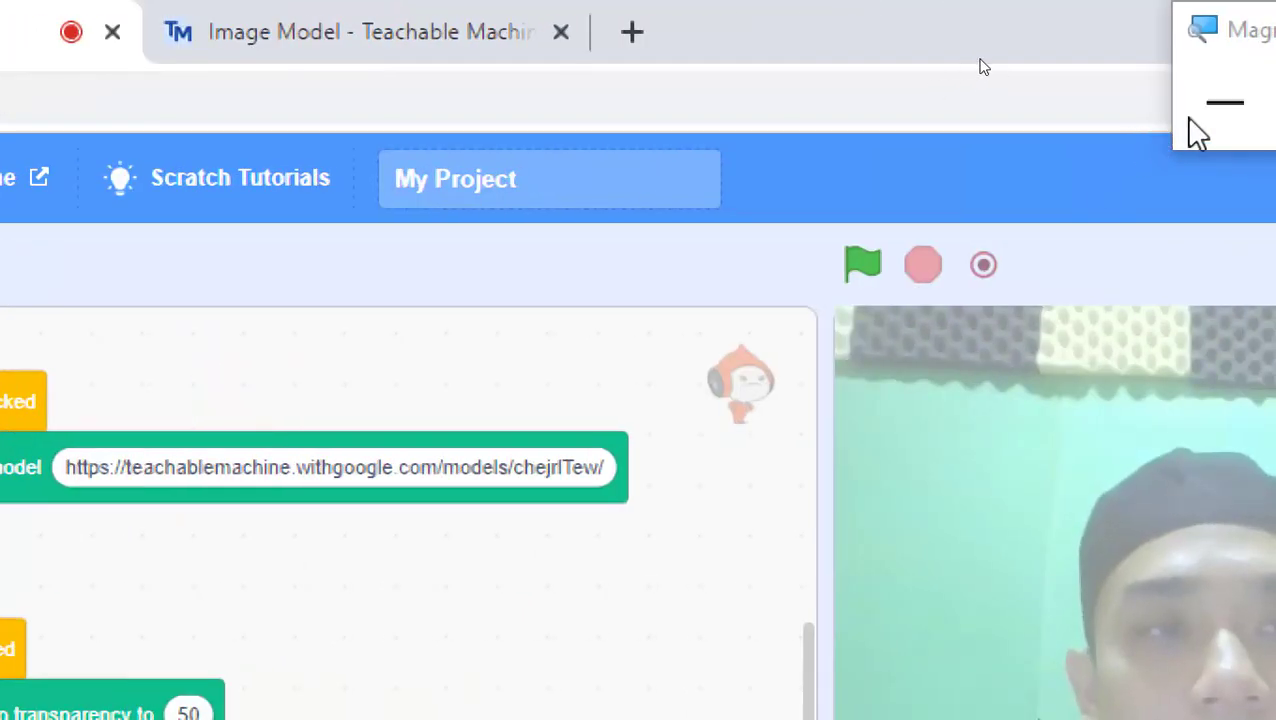
pyautogui.click(1205, 110)
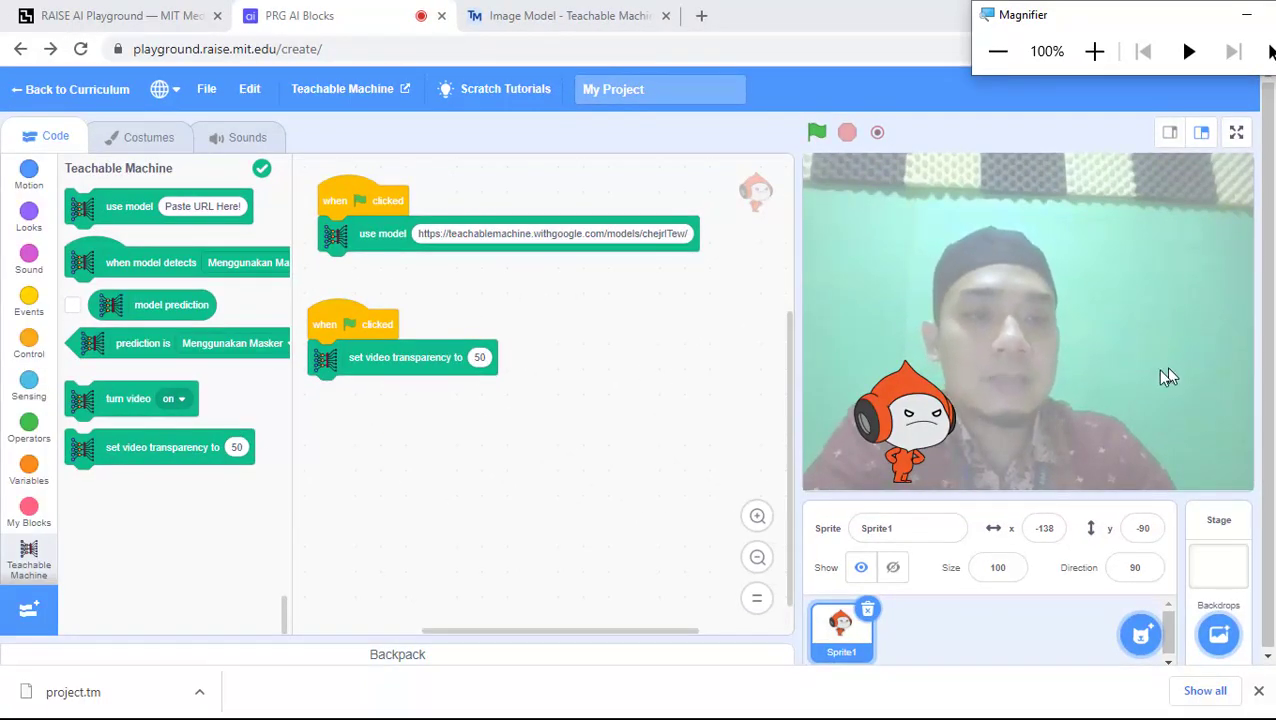
# Set the video transparency first to 90 and then to 95, running the program after each change.
pyautogui.click(482, 360)
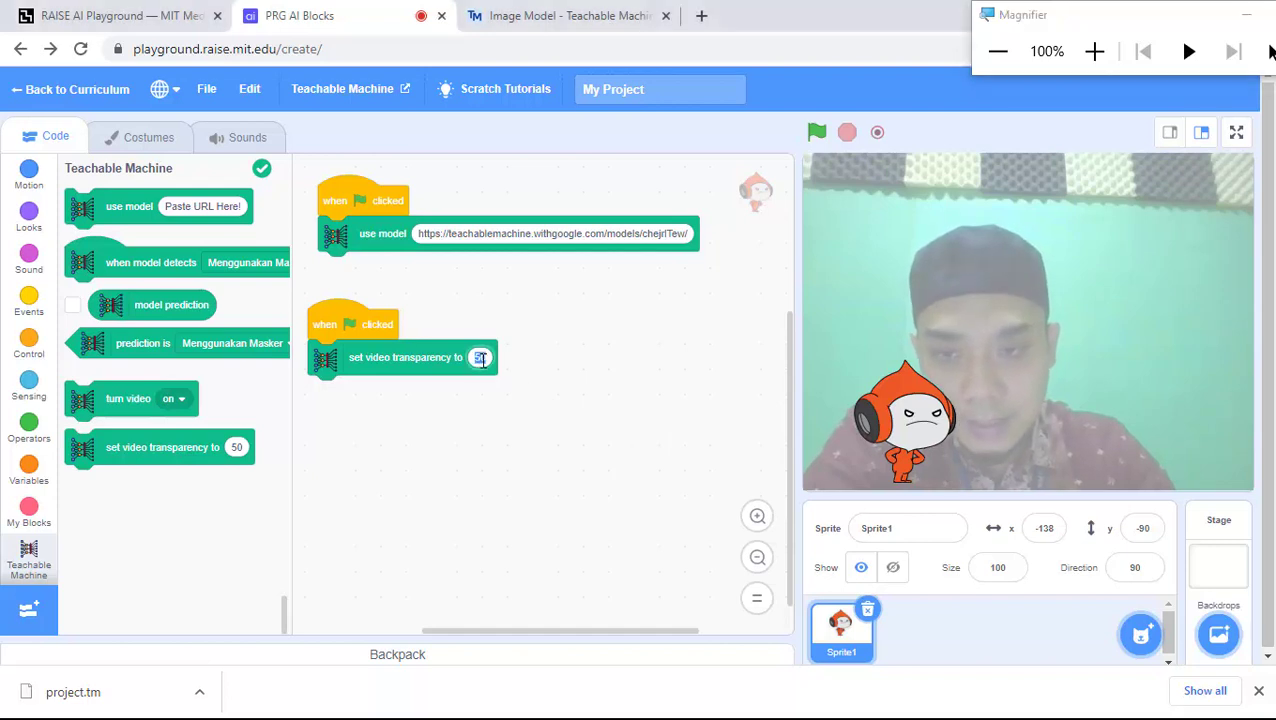
pyautogui.press('BackSpace')
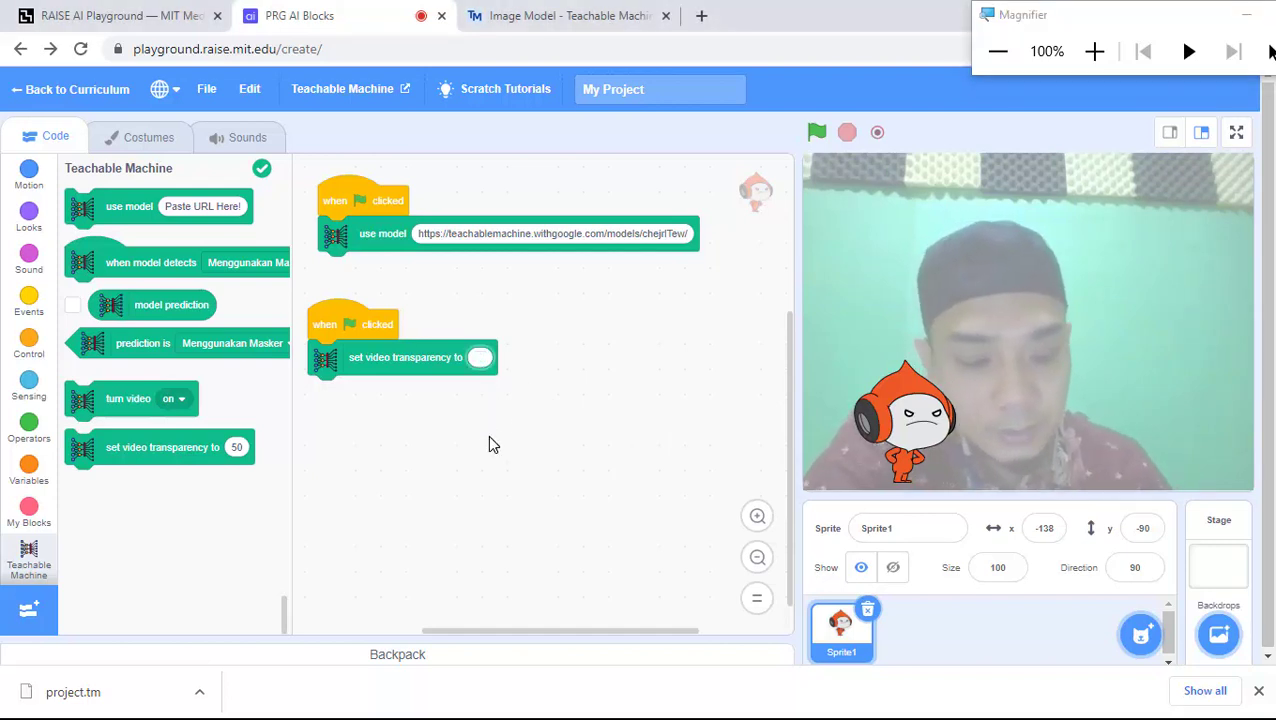
pyautogui.write('90')
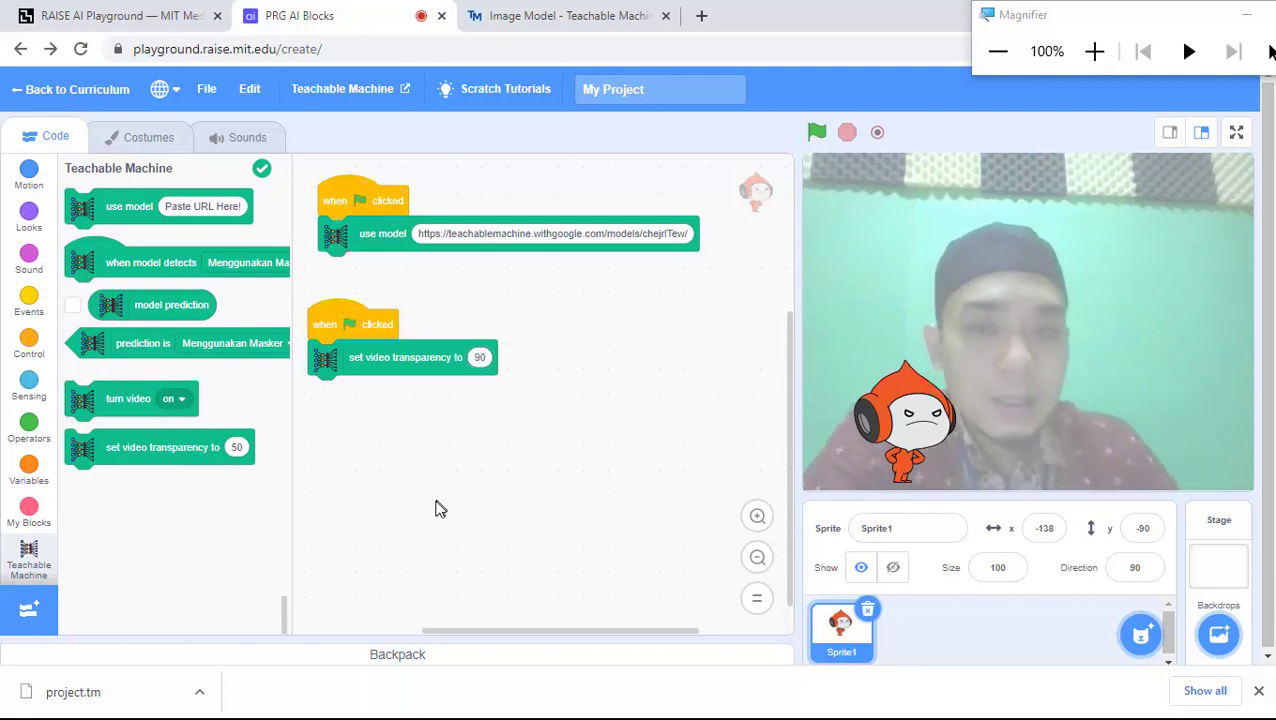
pyautogui.click(817, 133)
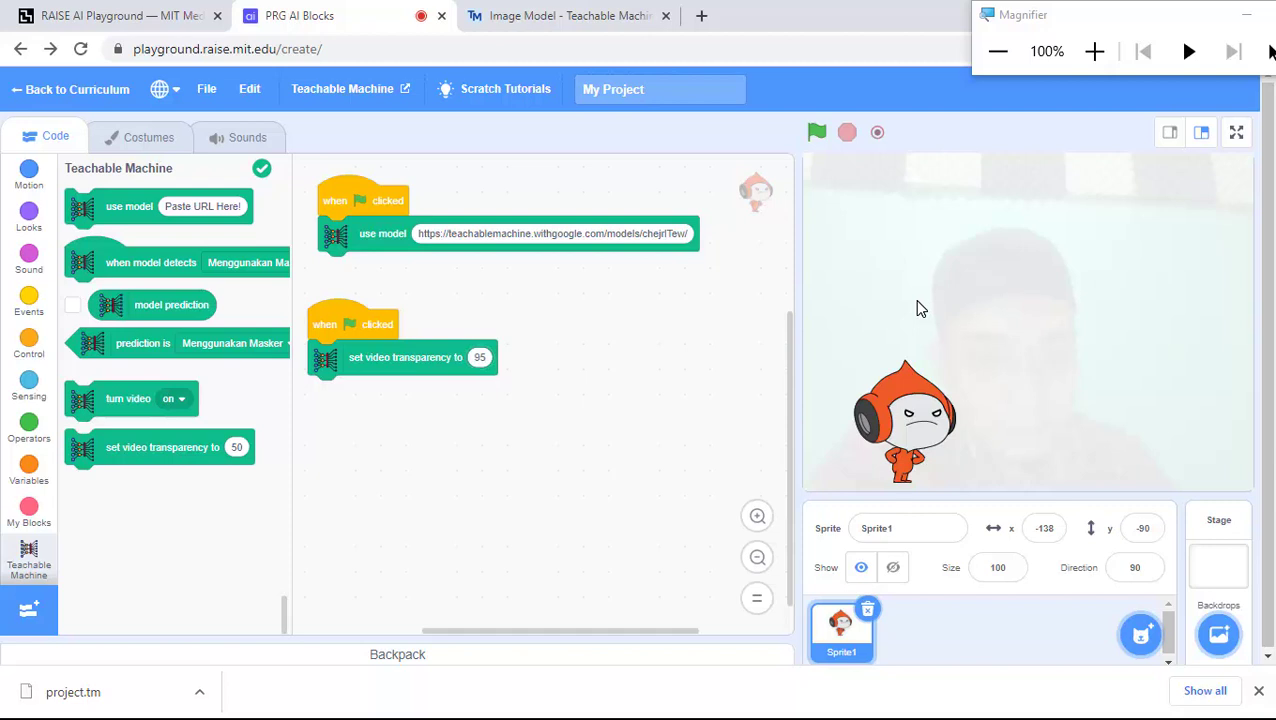
pyautogui.click(816, 133)
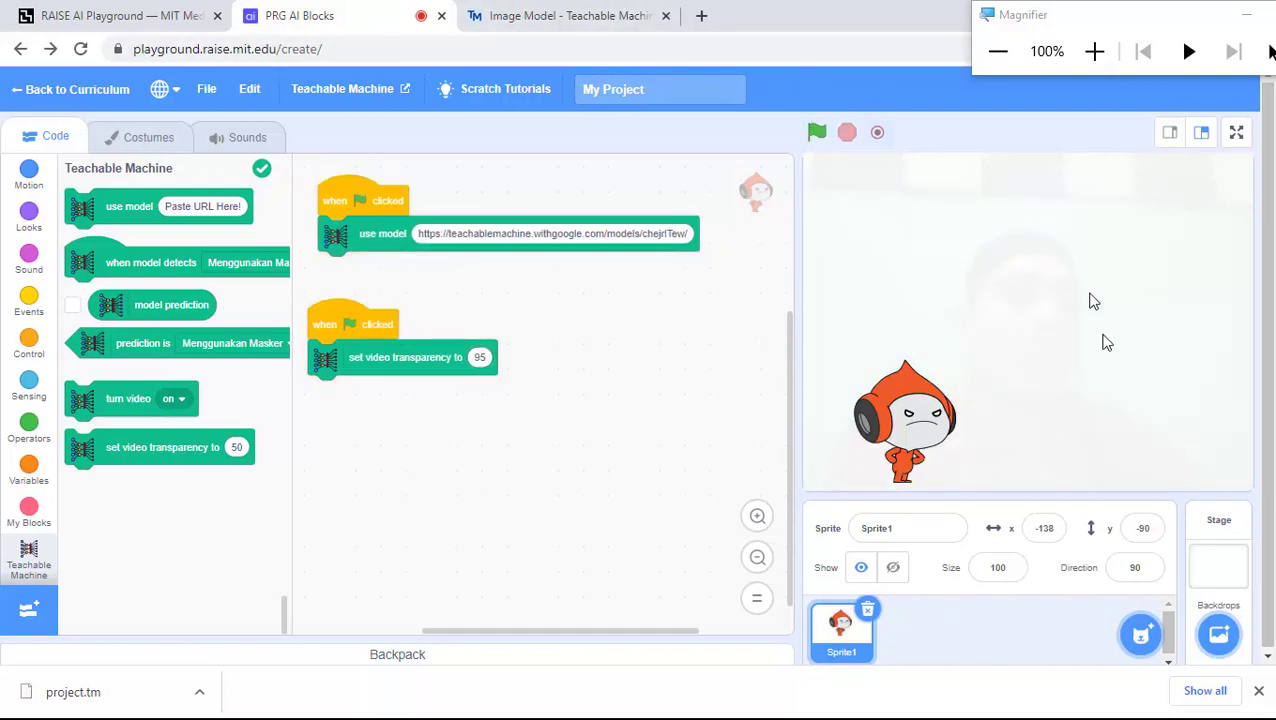
# Add the Blue Sky backdrop to the stage and move Sprite1 to about x -72, y -86.
pyautogui.click(1222, 638)
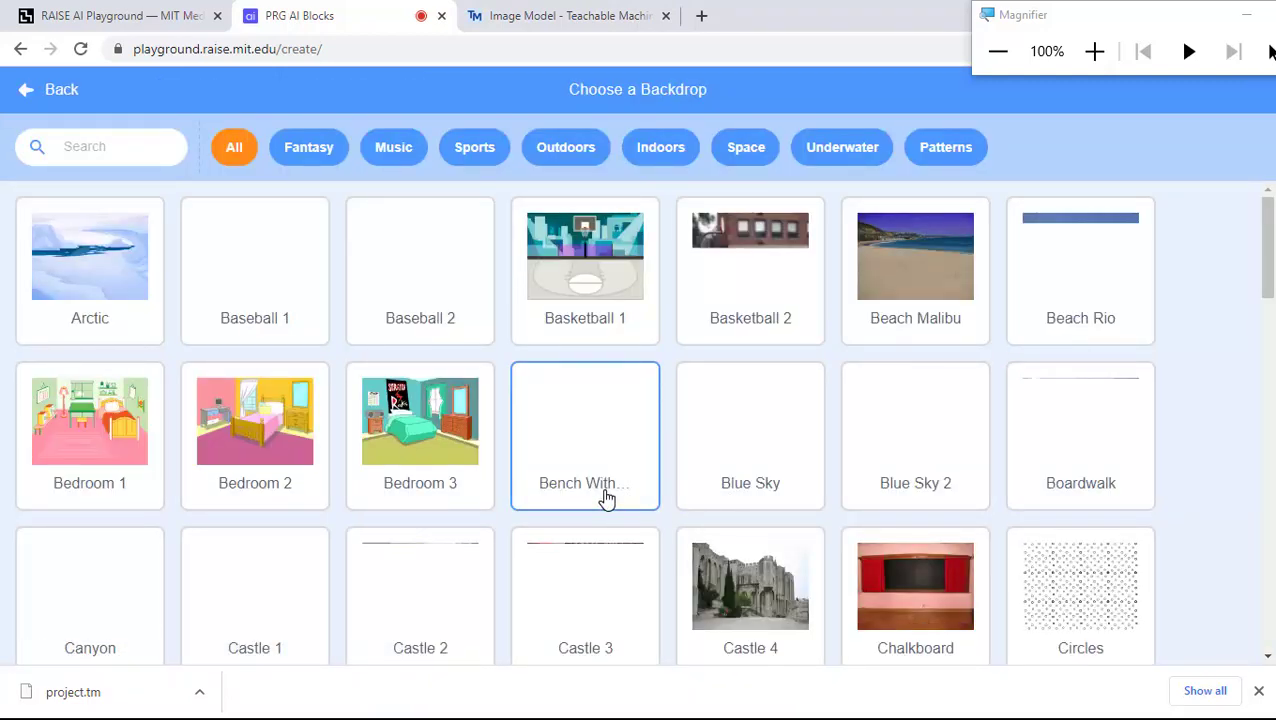
pyautogui.scroll(-4, 607, 500)
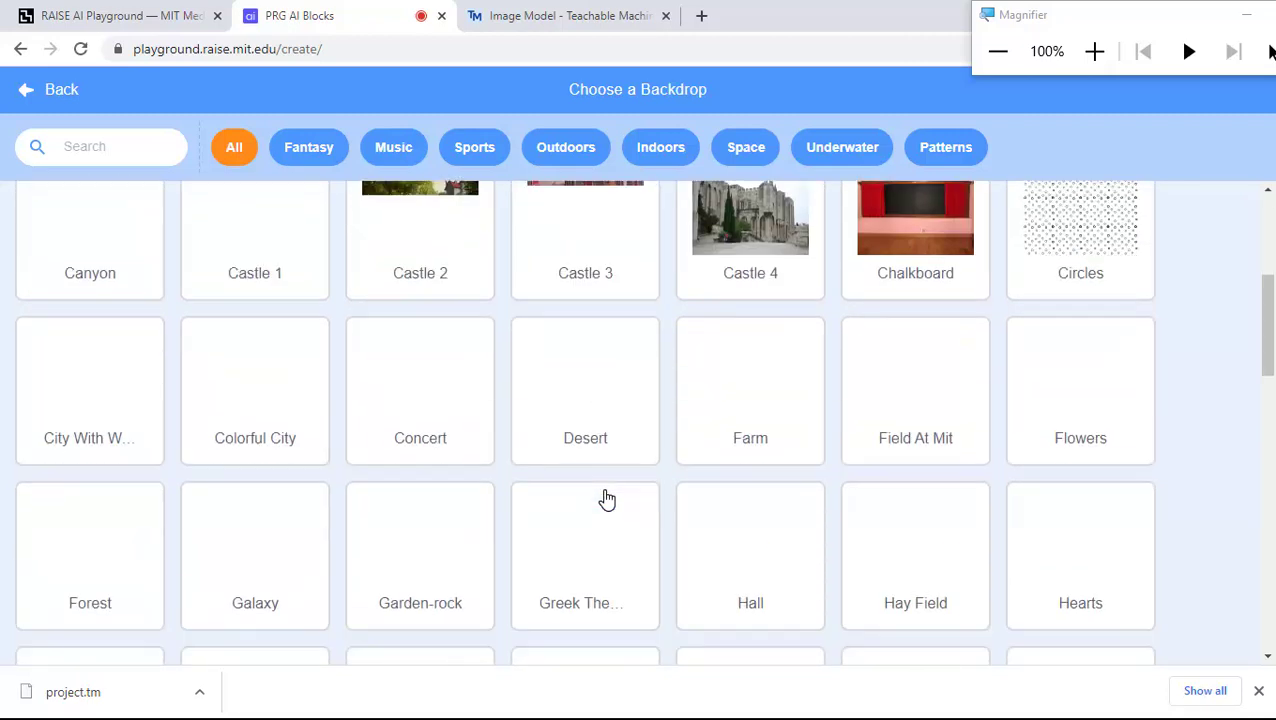
pyautogui.scroll(4, 607, 500)
pyautogui.click(712, 481)
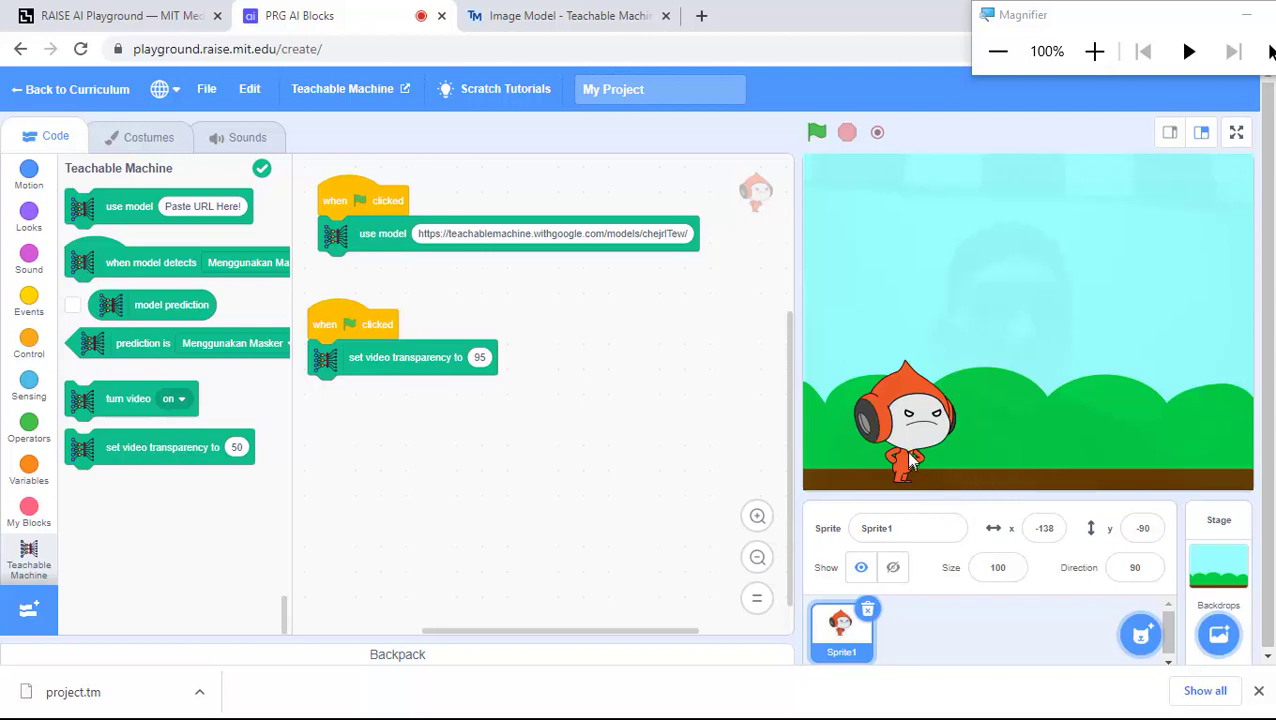
pyautogui.moveTo(910, 460); pyautogui.dragTo(972, 447)
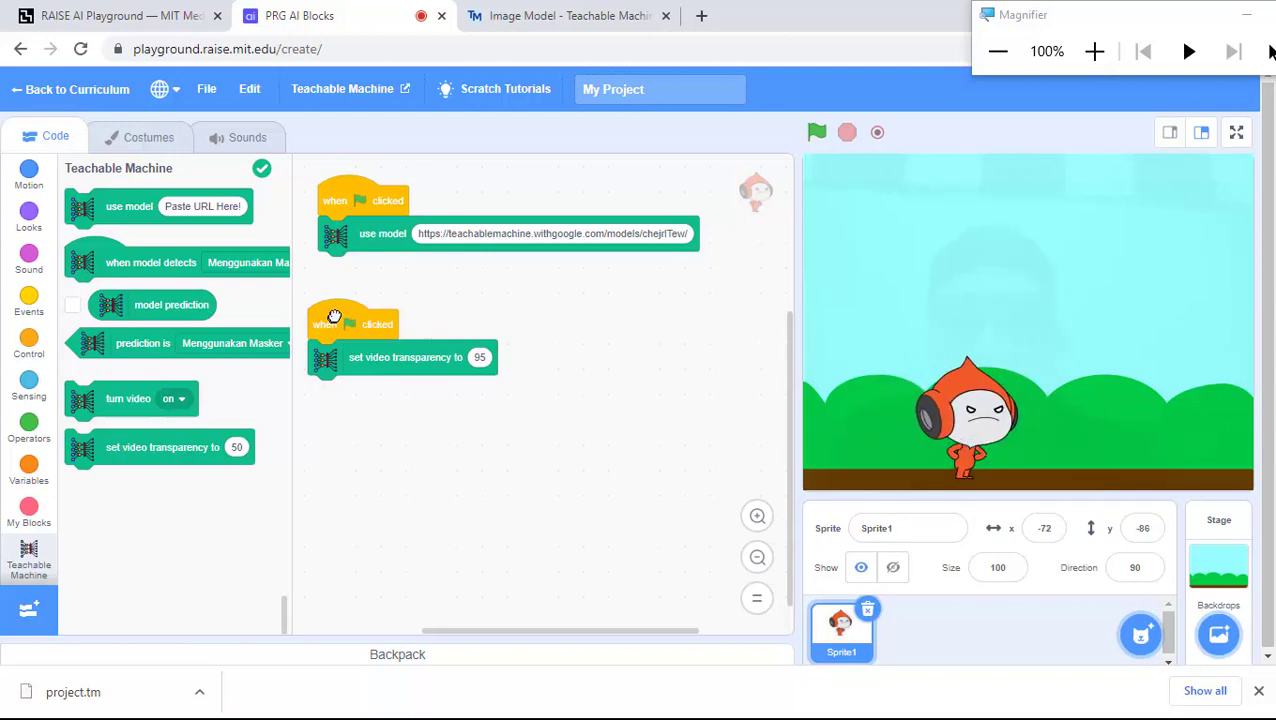
# Attach a forever loop under the video transparency block, holding an if-then-else block with the condition "prediction is Menggunakan Masker".
pyautogui.moveTo(334, 316); pyautogui.dragTo(348, 297)
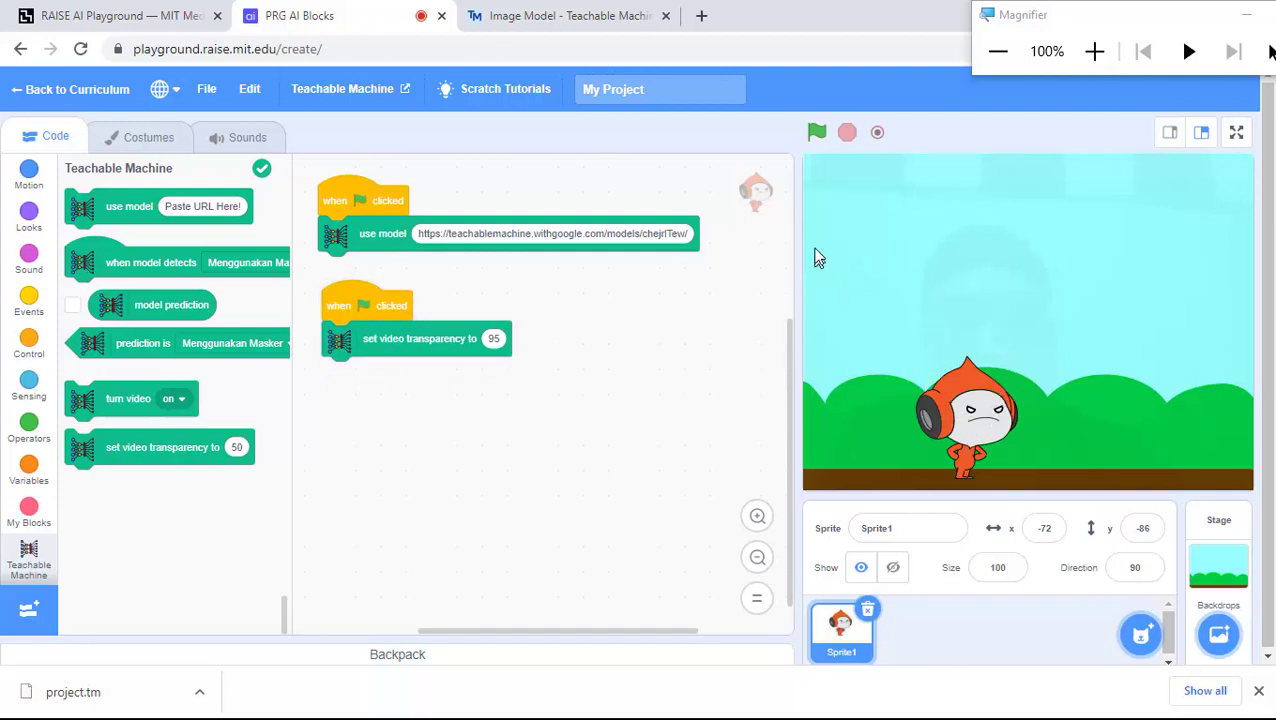
pyautogui.click(1094, 51)
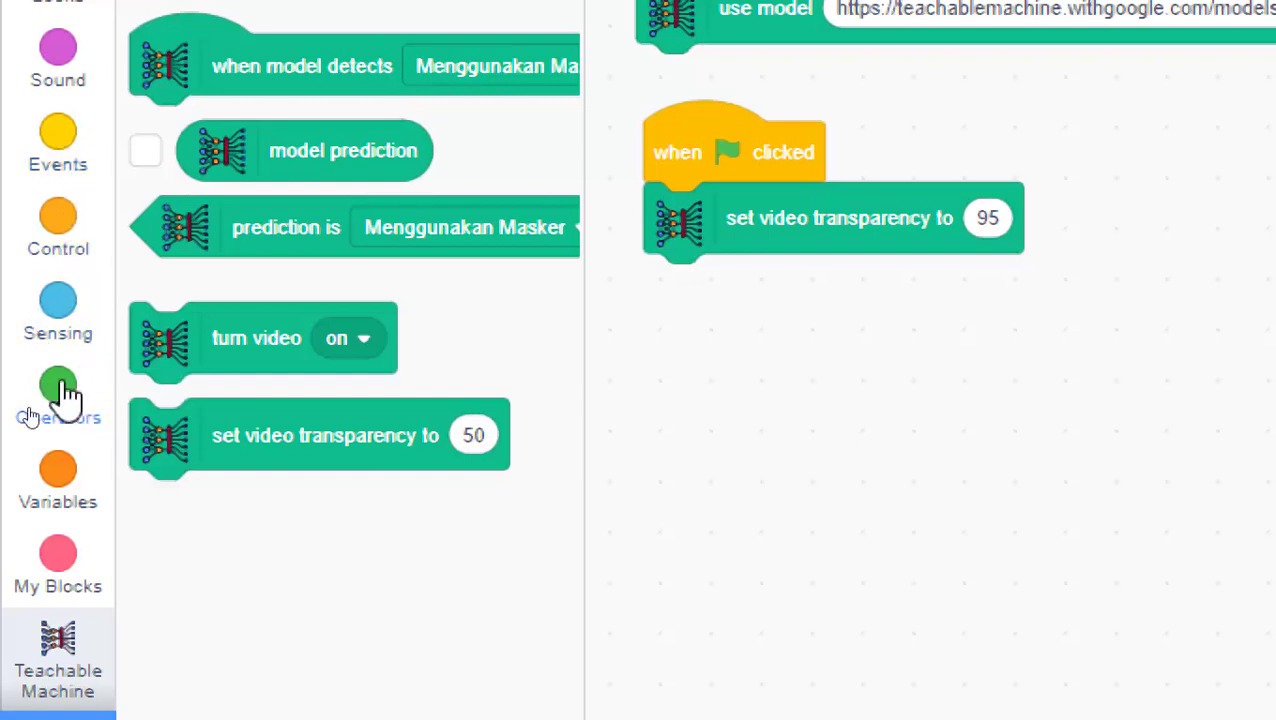
pyautogui.click(70, 240)
pyautogui.moveTo(172, 258); pyautogui.dragTo(688, 300)
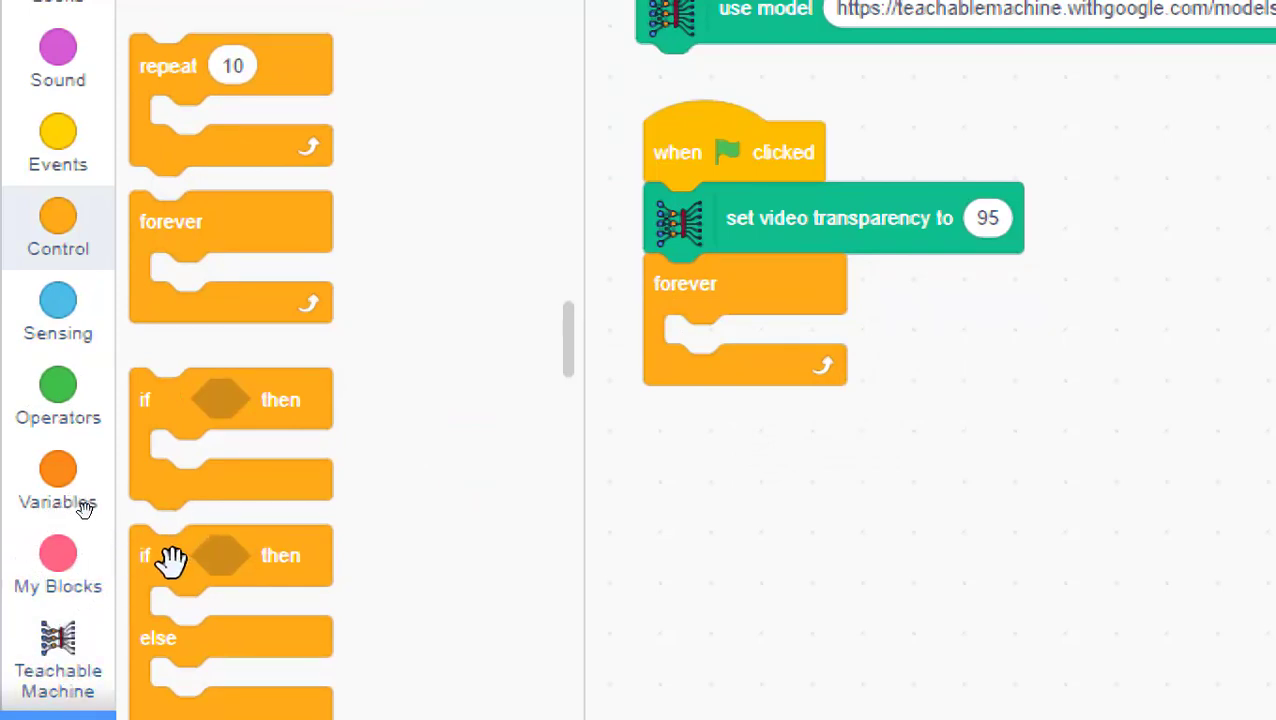
pyautogui.moveTo(171, 558); pyautogui.dragTo(740, 352)
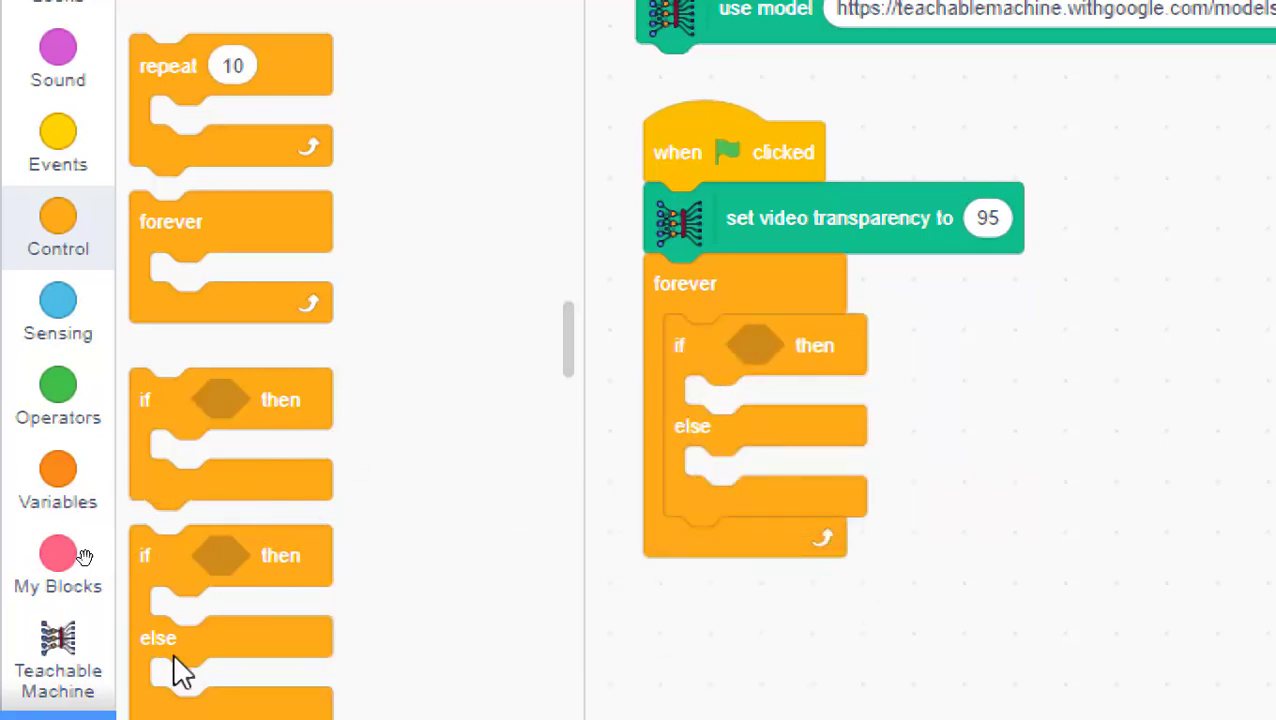
pyautogui.click(50, 672)
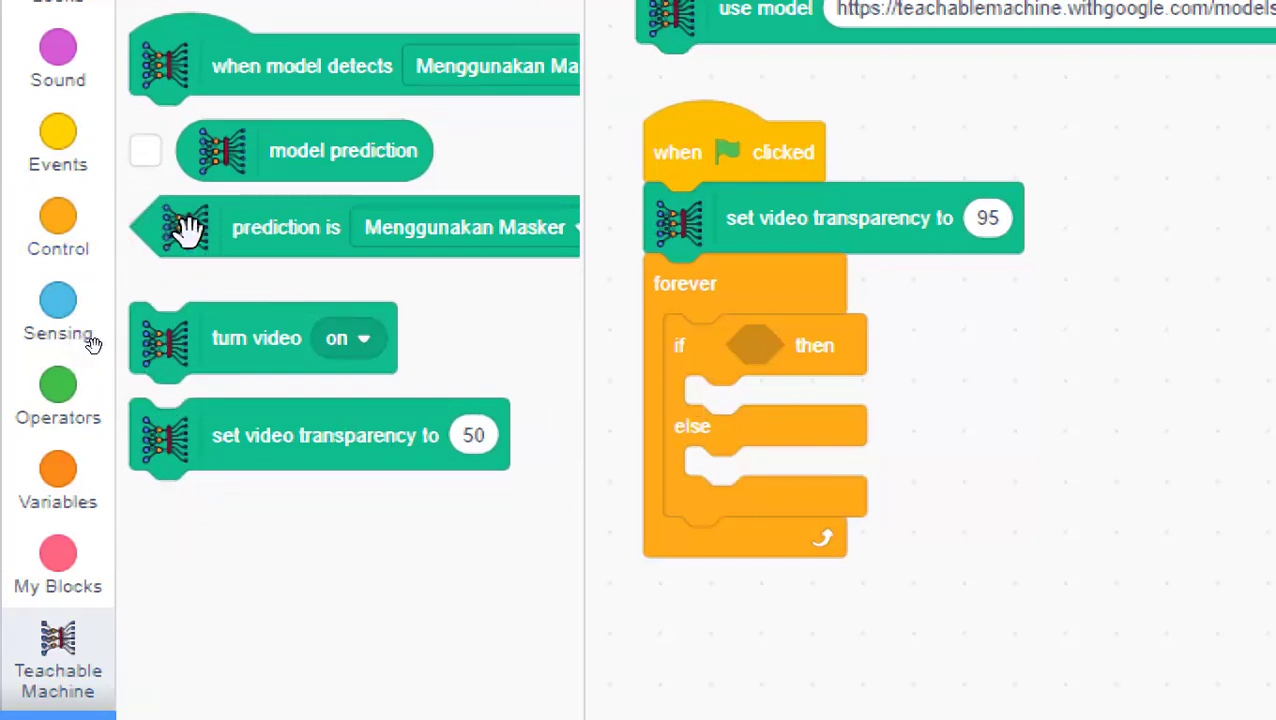
pyautogui.moveTo(194, 236); pyautogui.dragTo(765, 358)
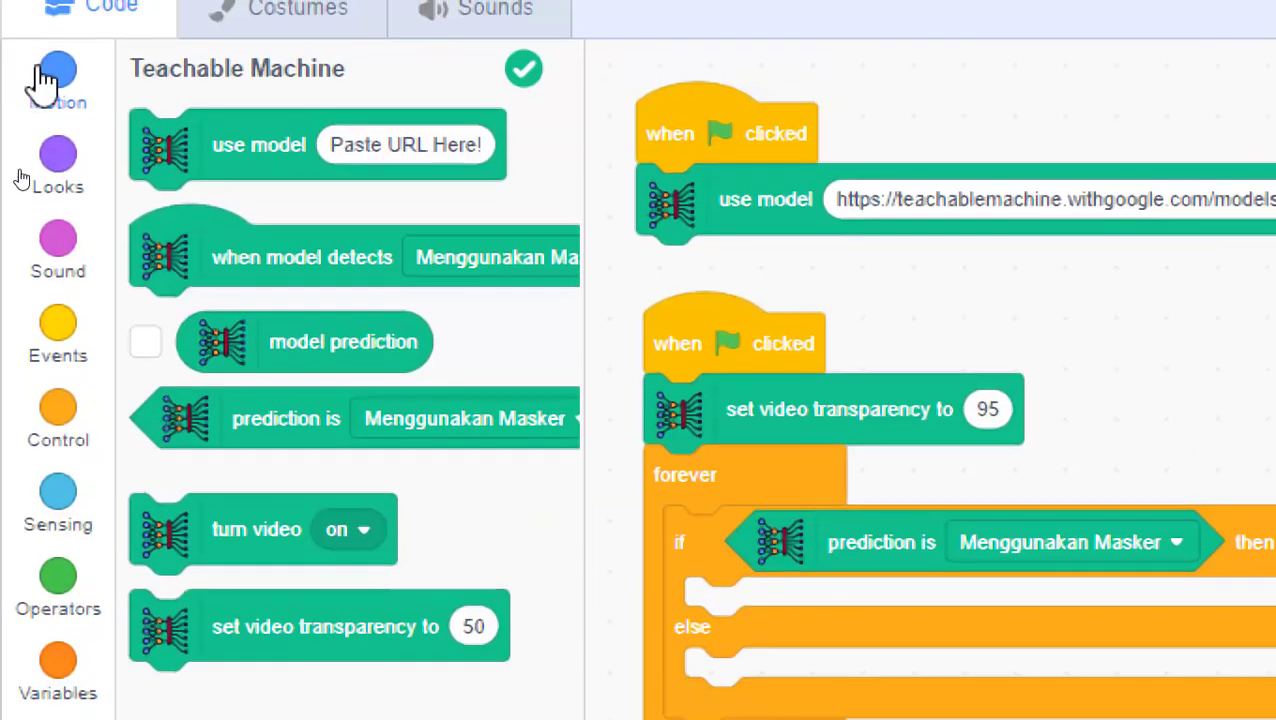
# Place a "switch costume to" block in the "then" branch and set its costume to happy.
pyautogui.click(64, 190)
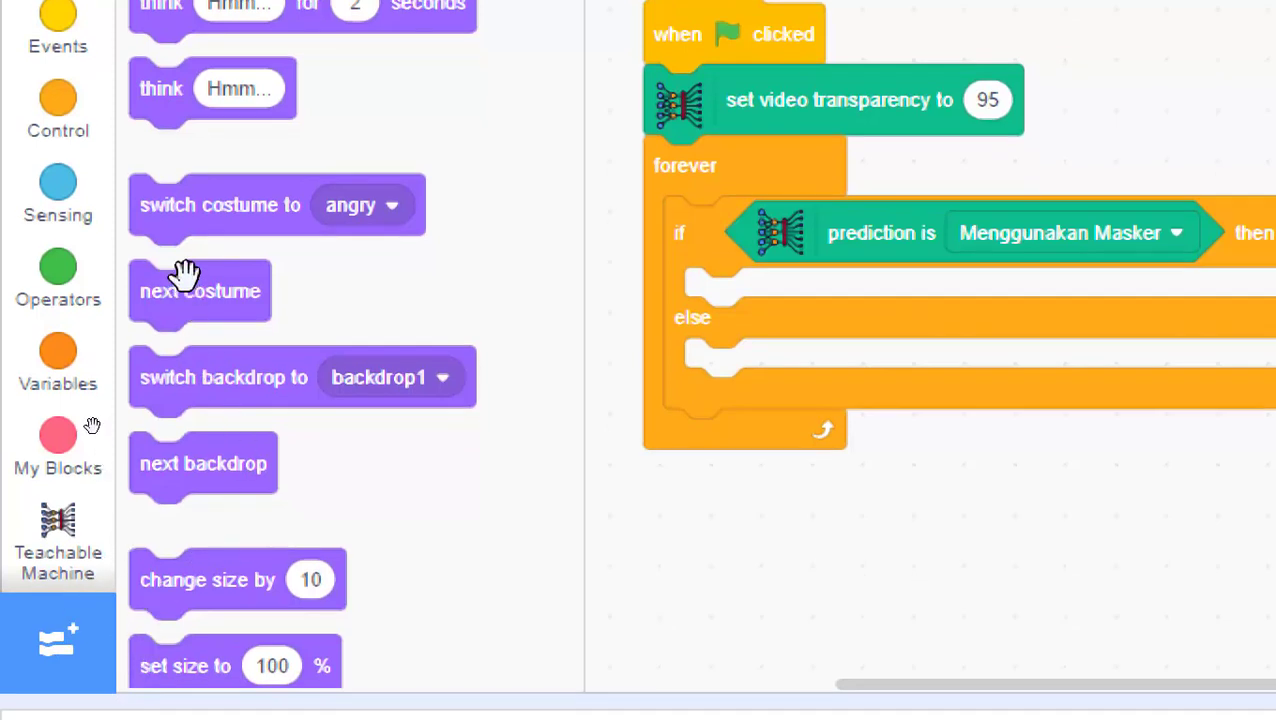
pyautogui.moveTo(180, 218); pyautogui.dragTo(730, 318)
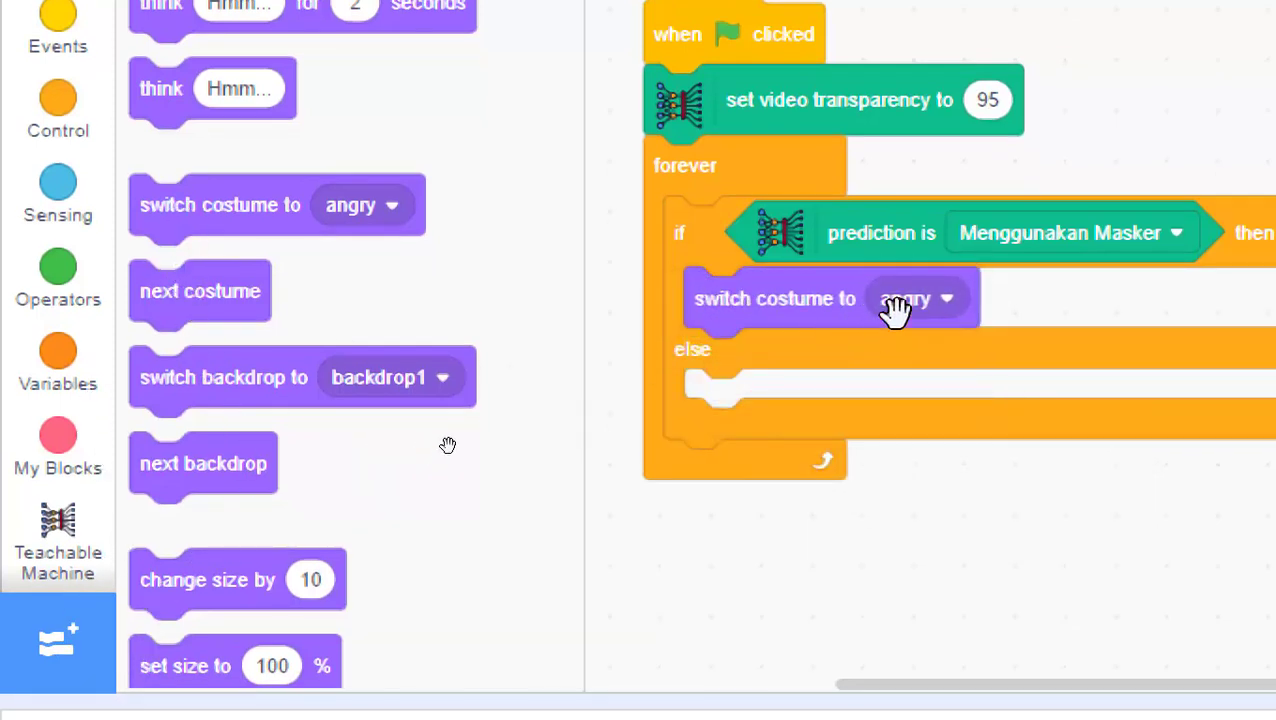
pyautogui.click(903, 302)
pyautogui.click(897, 428)
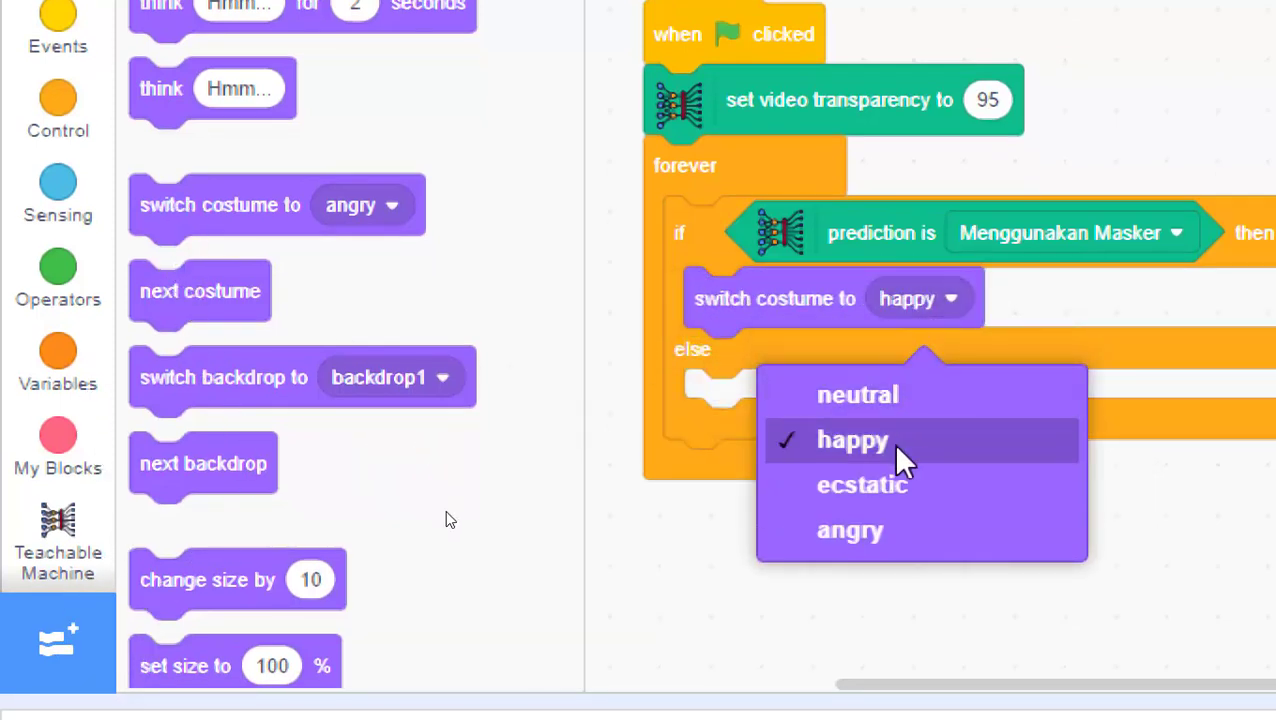
# Duplicate the "switch costume to happy" block into the "else" branch and set the copy's costume to angry.
pyautogui.rightClick(788, 318)
pyautogui.click(820, 342)
pyautogui.click(817, 410)
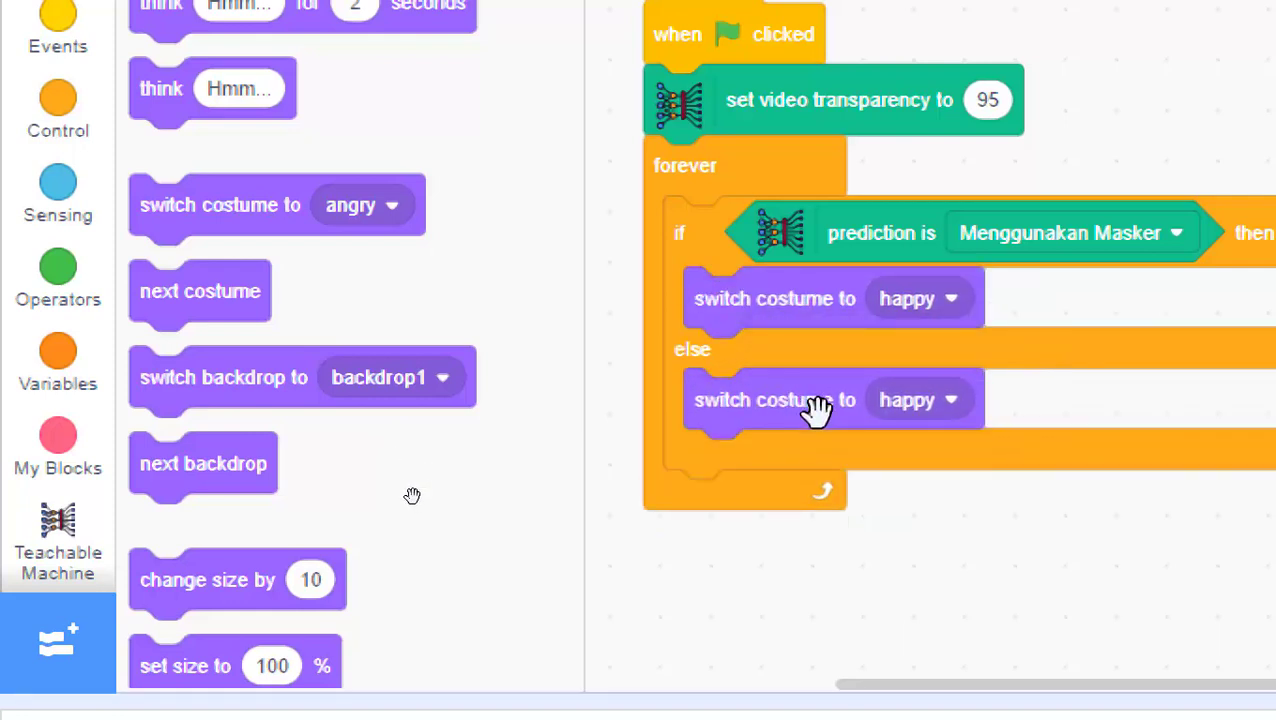
pyautogui.click(905, 405)
pyautogui.click(905, 402)
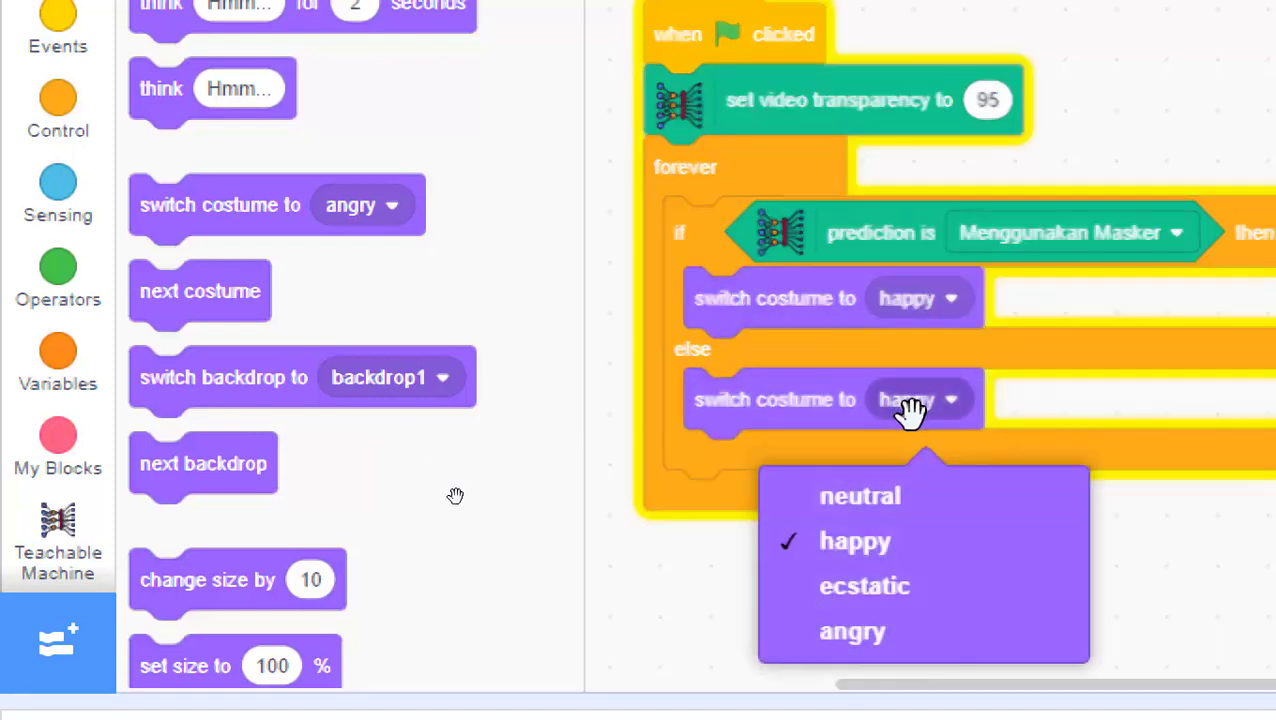
pyautogui.click(926, 630)
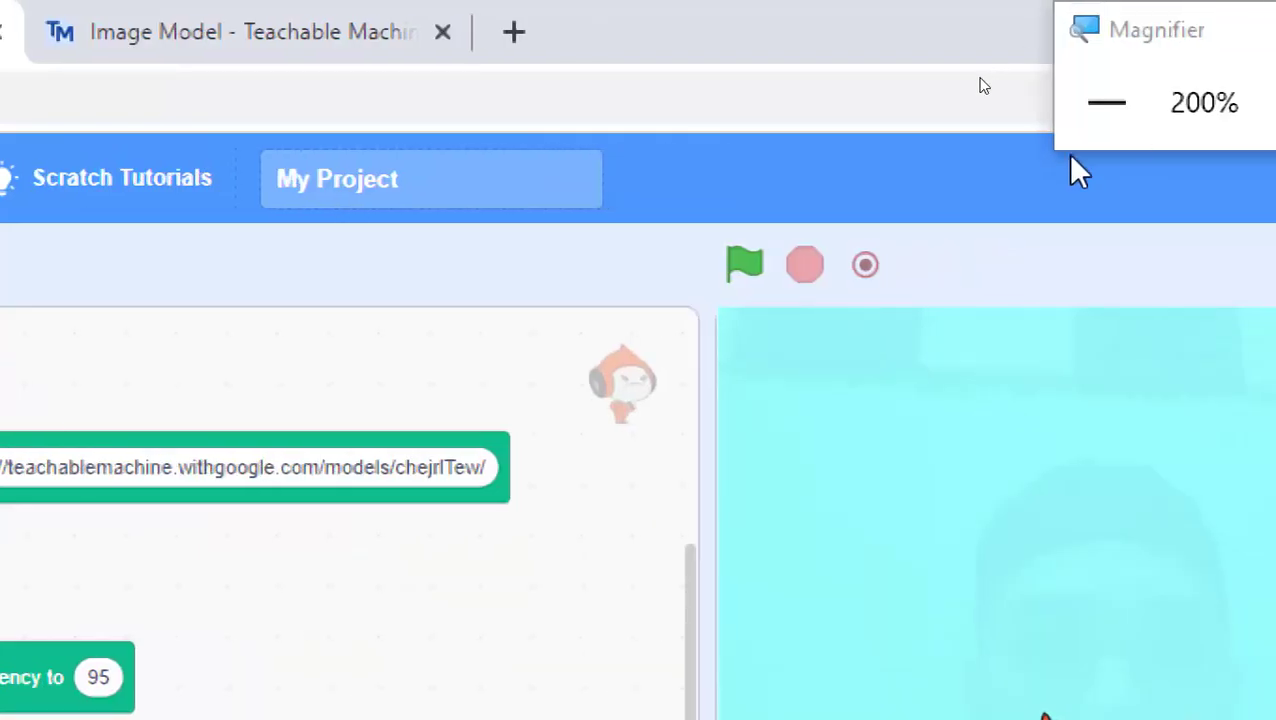
# Run the program, set the second script's video transparency to 70, and run it again.
pyautogui.click(1106, 99)
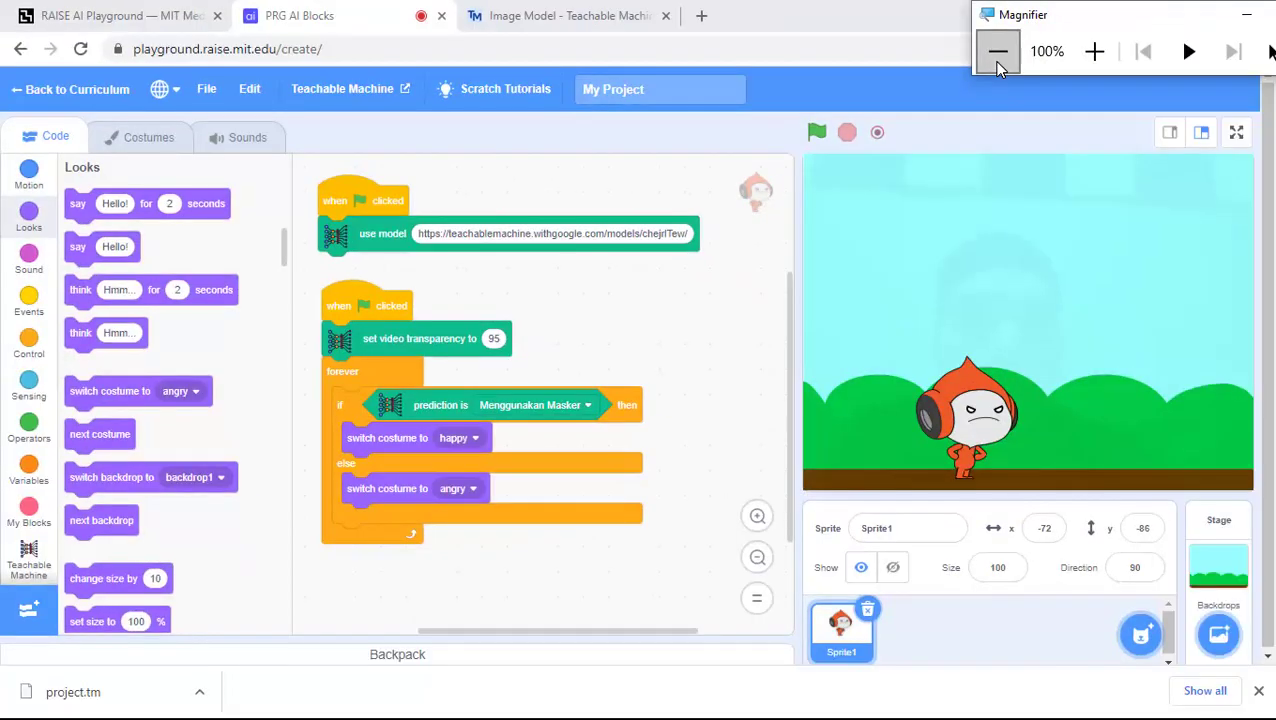
pyautogui.click(816, 138)
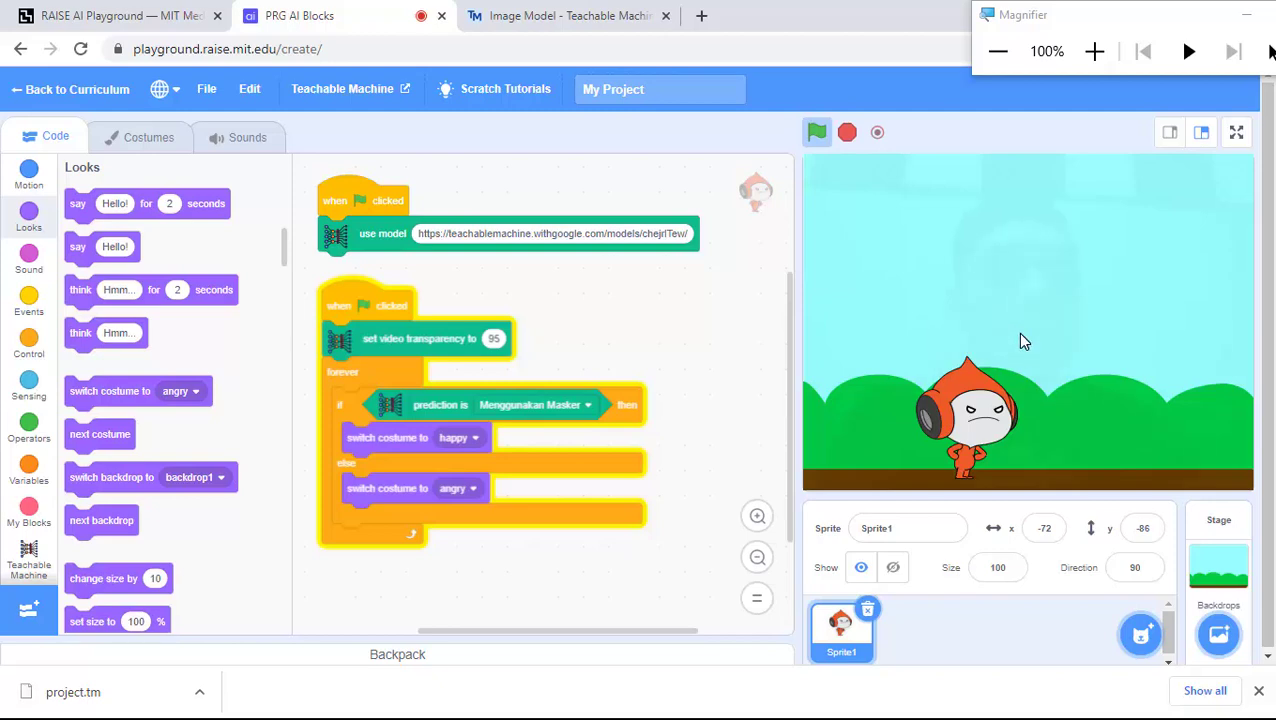
pyautogui.click(1094, 51)
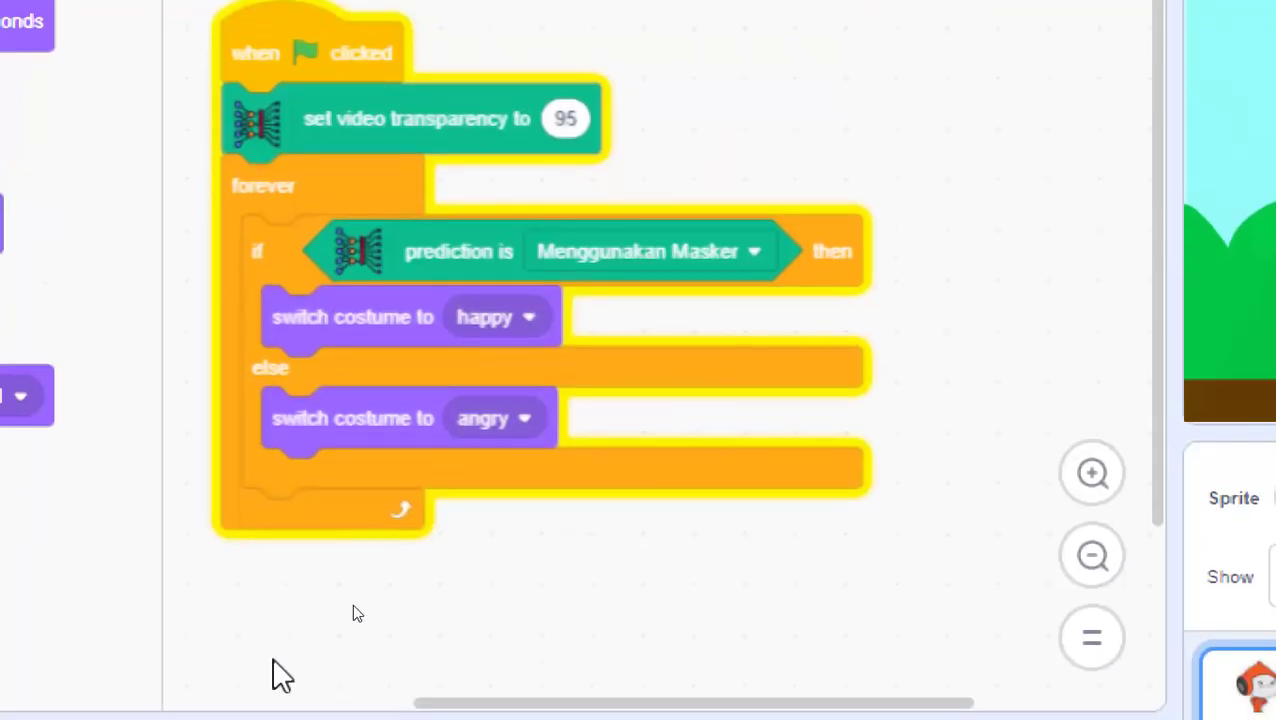
pyautogui.click(557, 128)
pyautogui.write('7')
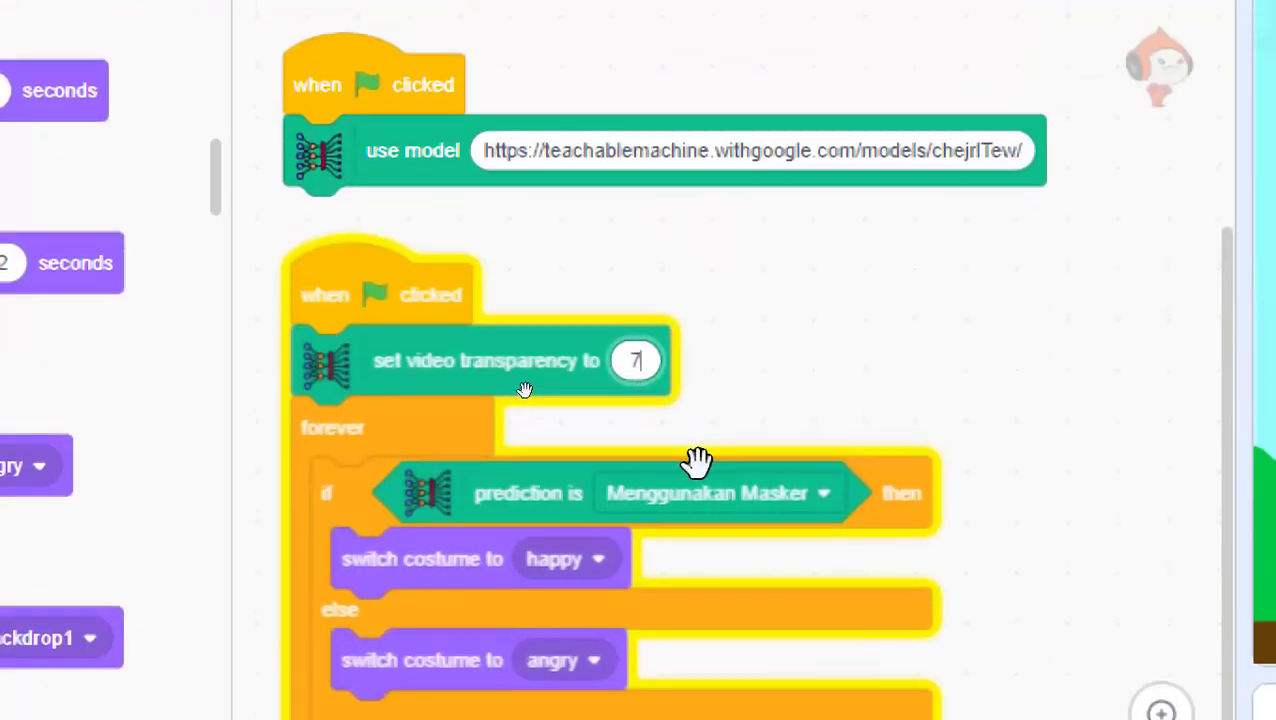
pyautogui.write('0')
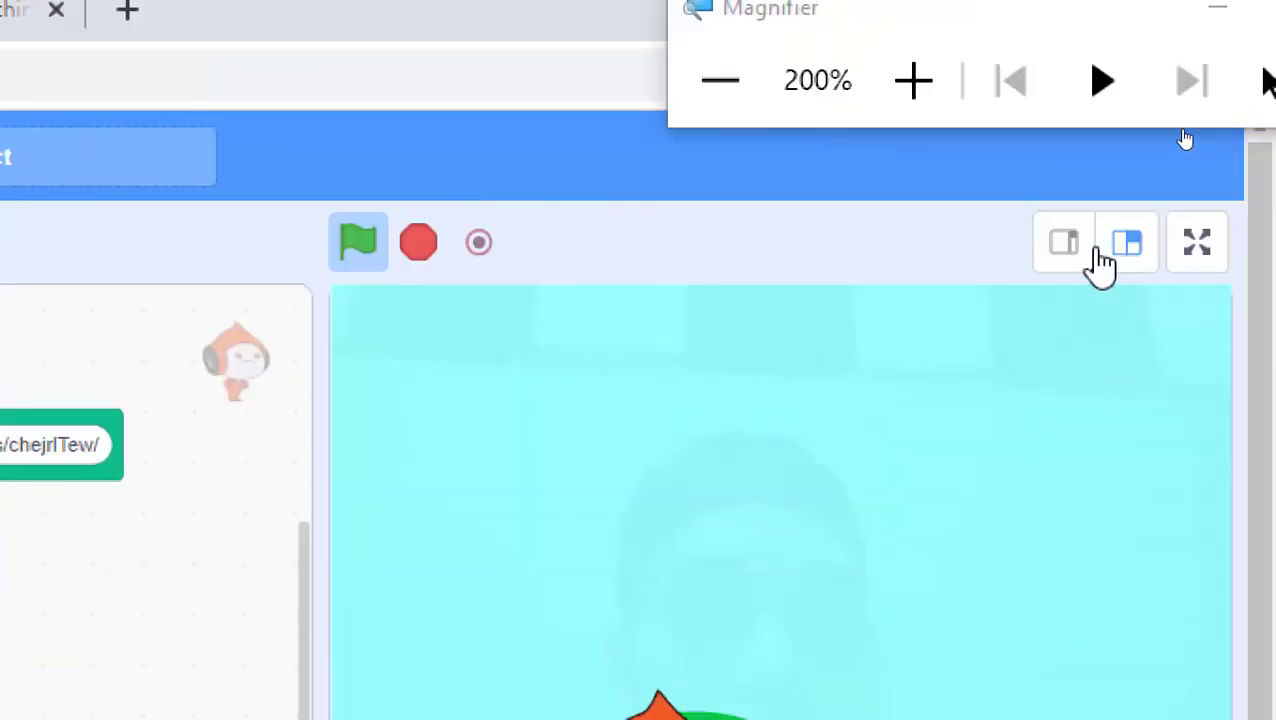
pyautogui.click(729, 85)
pyautogui.click(816, 138)
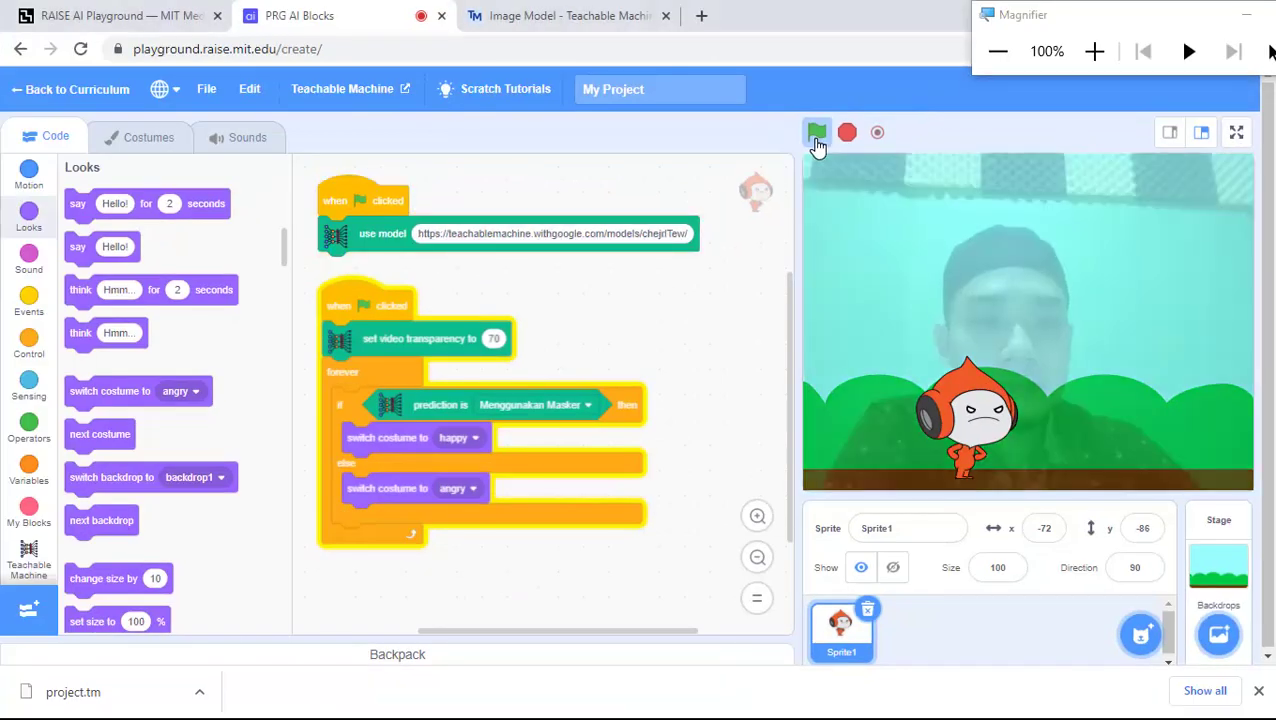